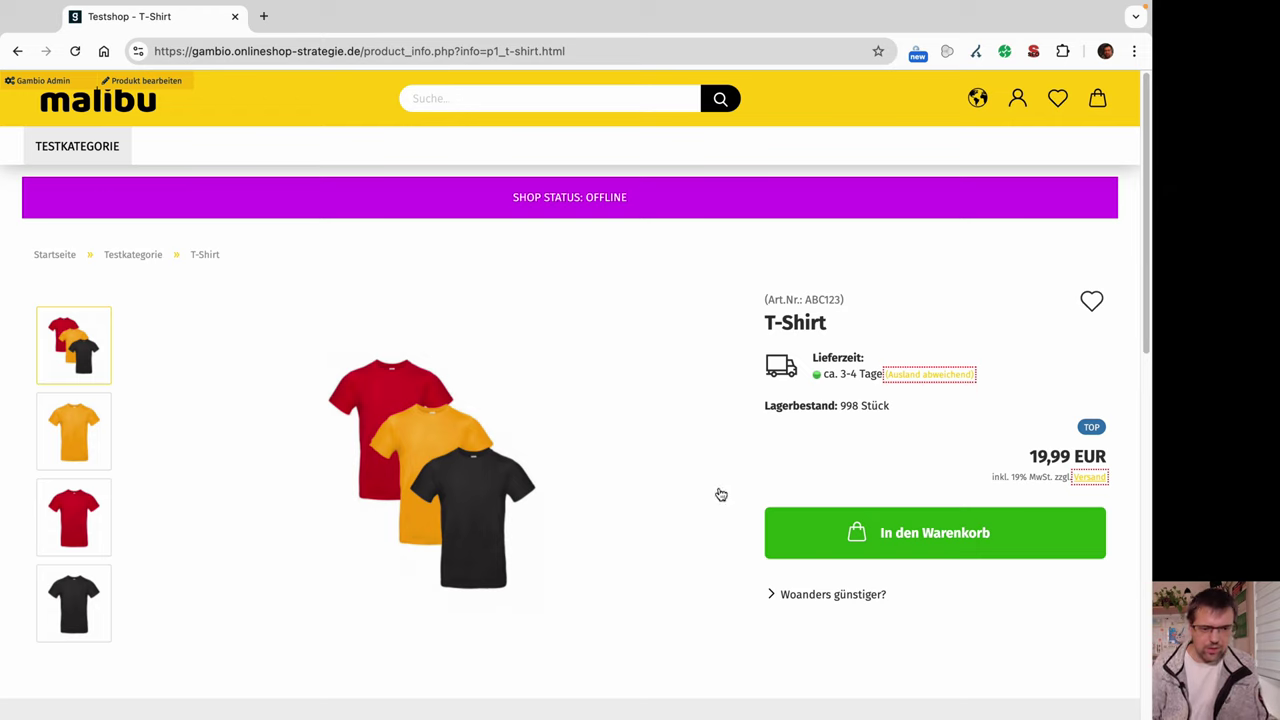
- Open the T-Shirt product for editing and review its article price in the price options
click(131, 86)
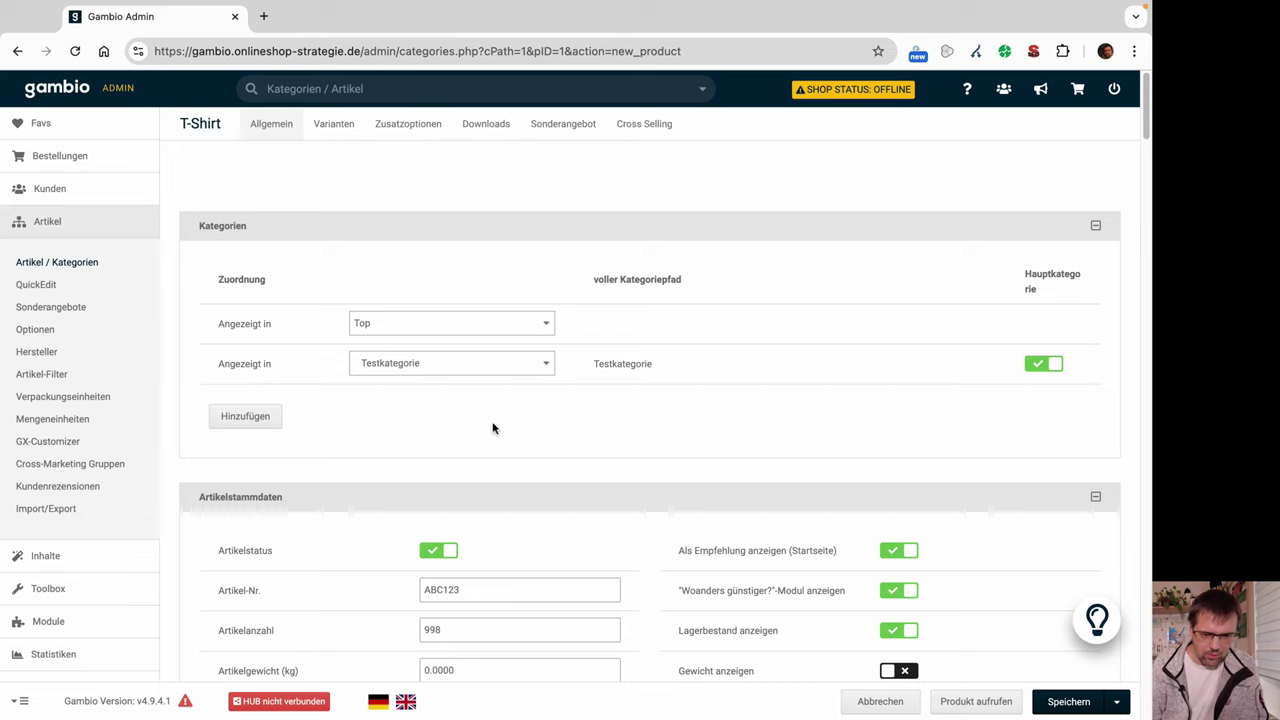
scroll(620, 431, down, 20)
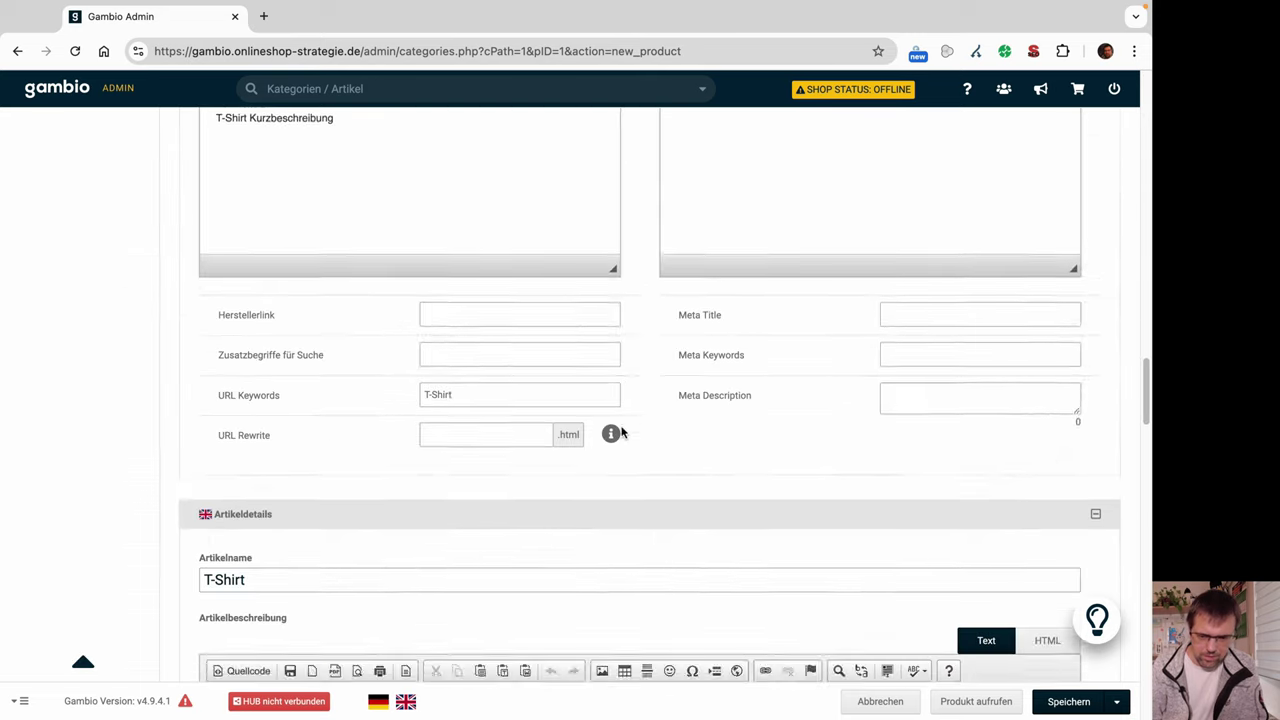
scroll(620, 431, down, 10)
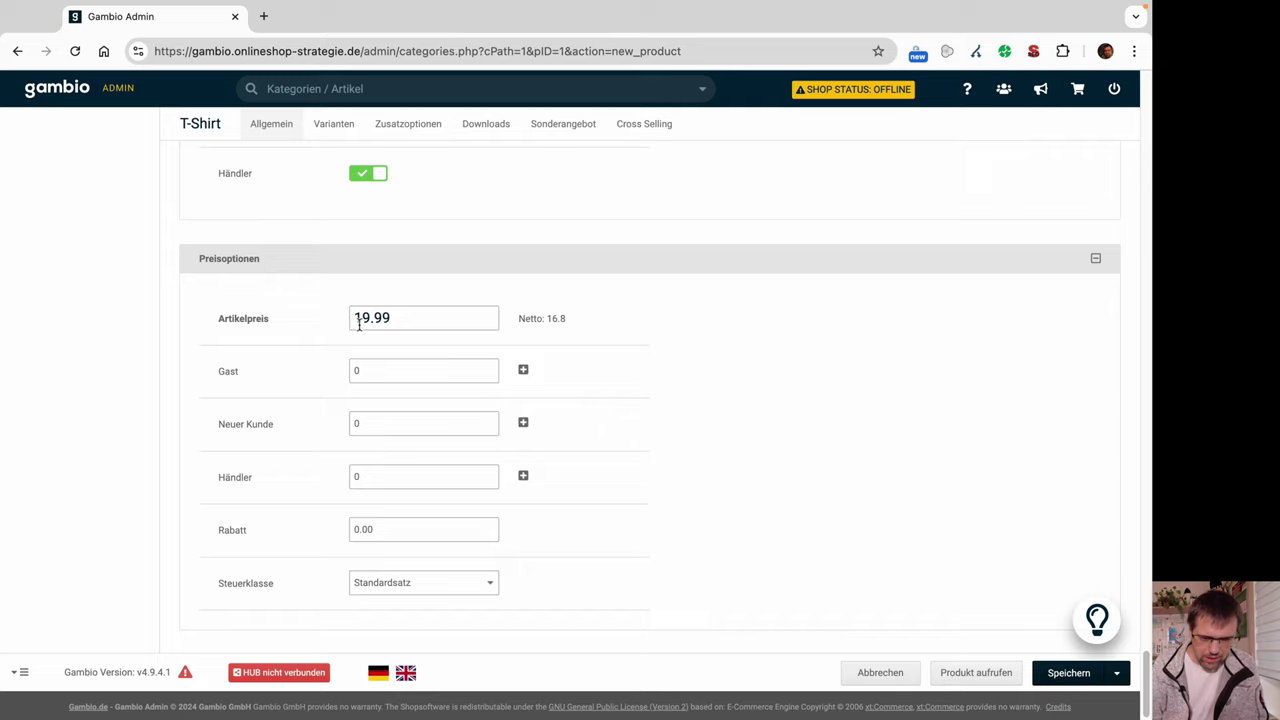
scroll(639, 366, up, 20)
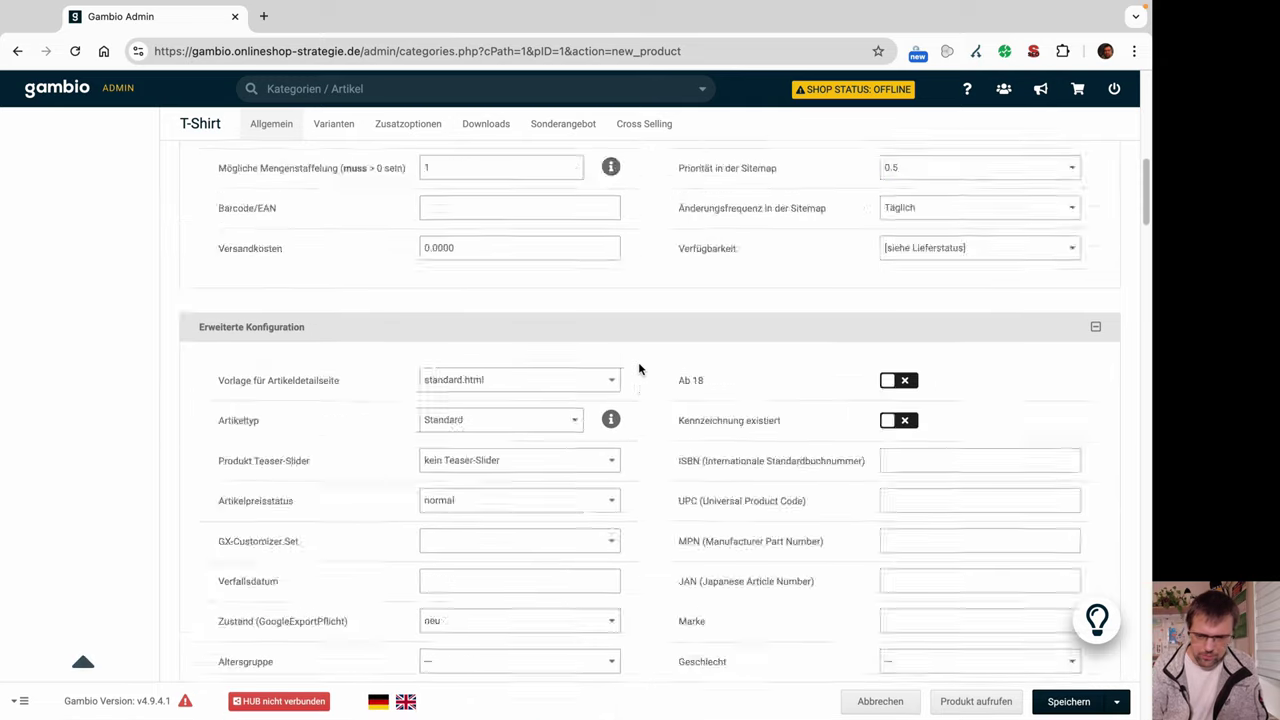
- Create the size variants S, M and L for the T-Shirt product
click(334, 124)
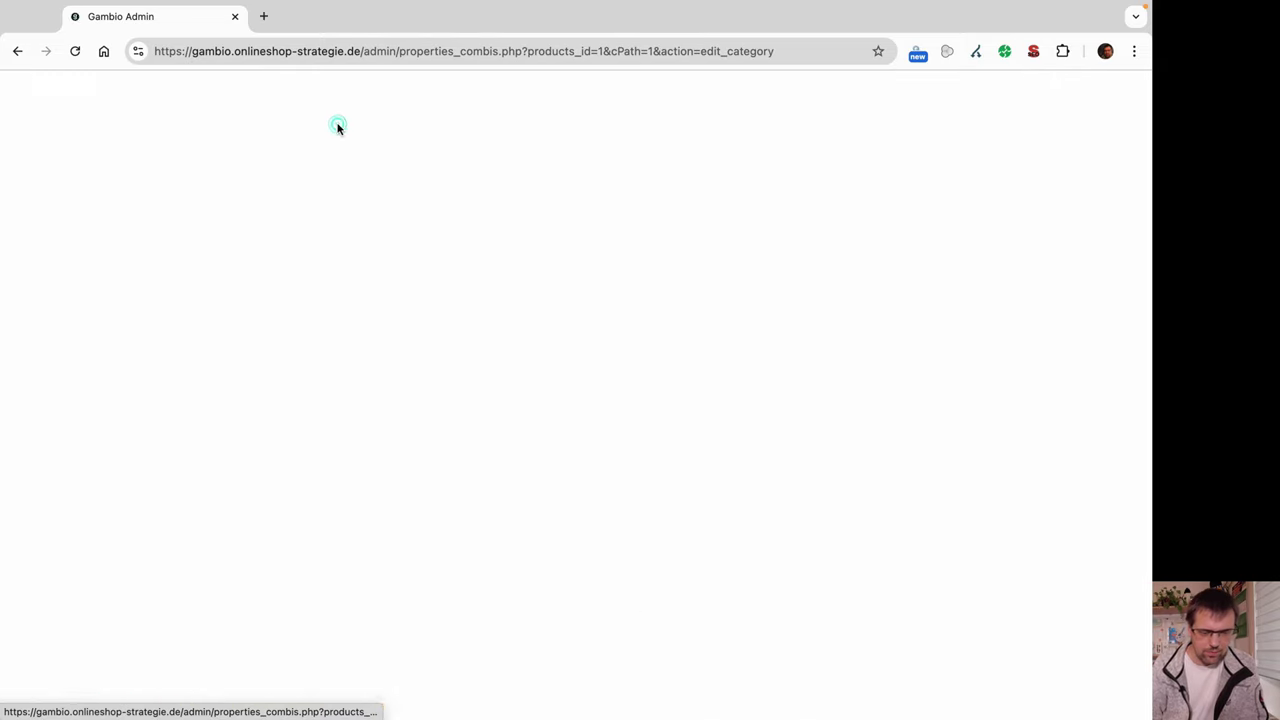
click(247, 305)
click(846, 546)
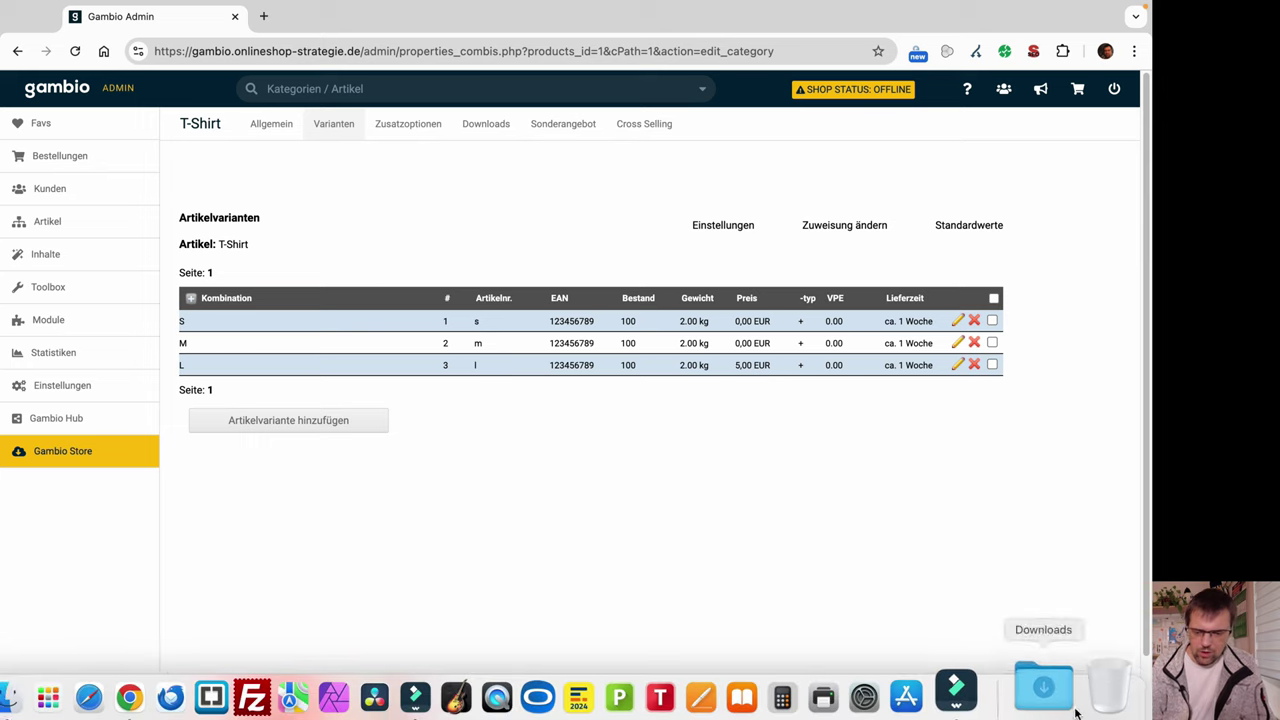
- Open the T-Shirt in the storefront and compare the prices of sizes S and L
click(1082, 700)
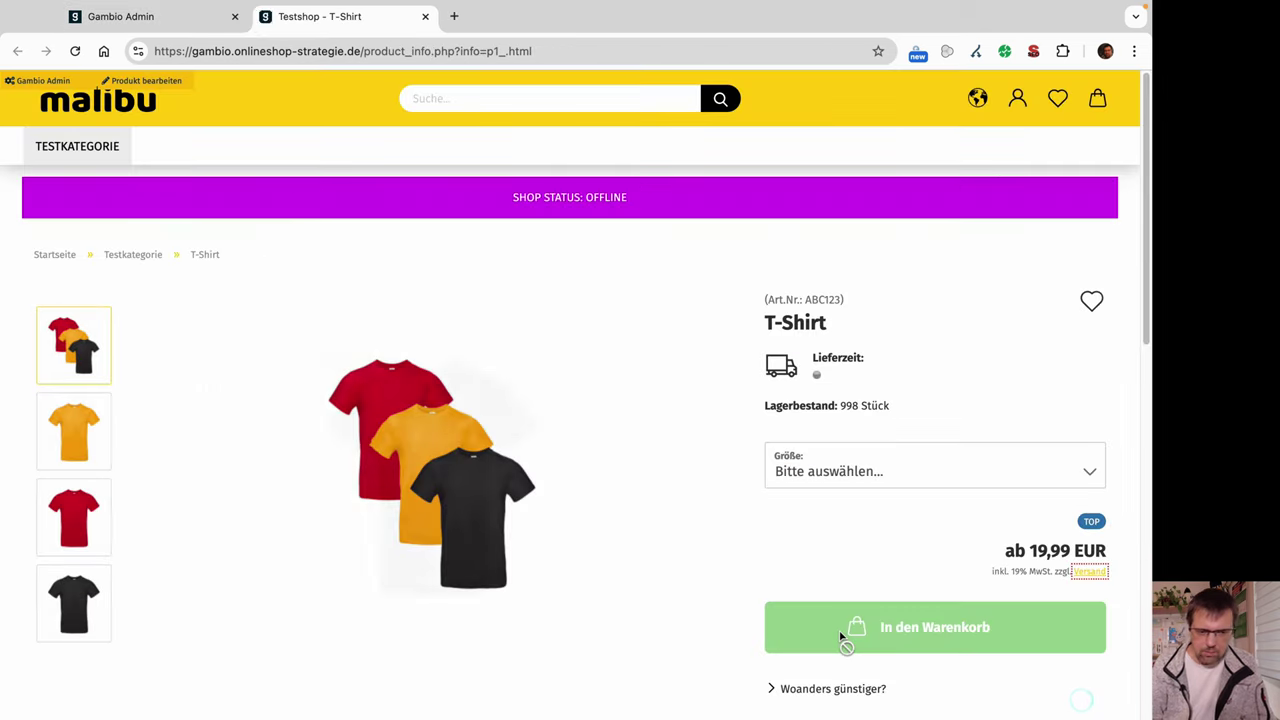
click(940, 482)
click(866, 494)
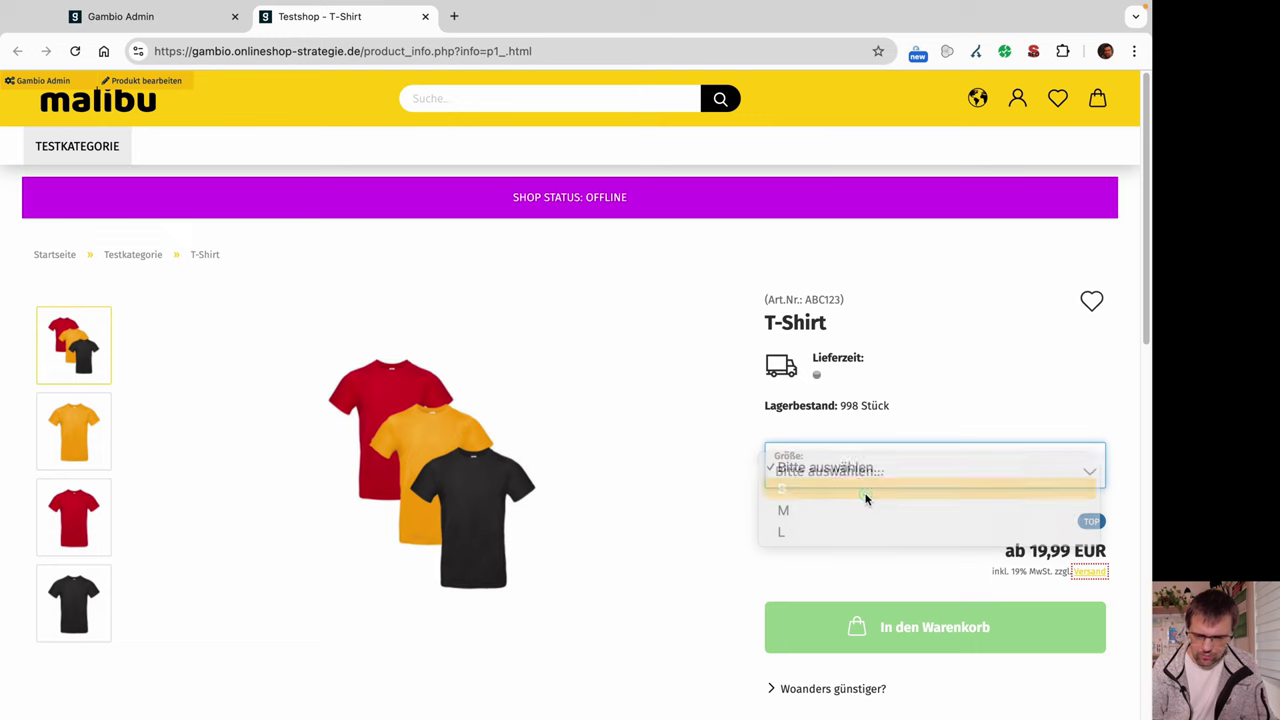
click(892, 479)
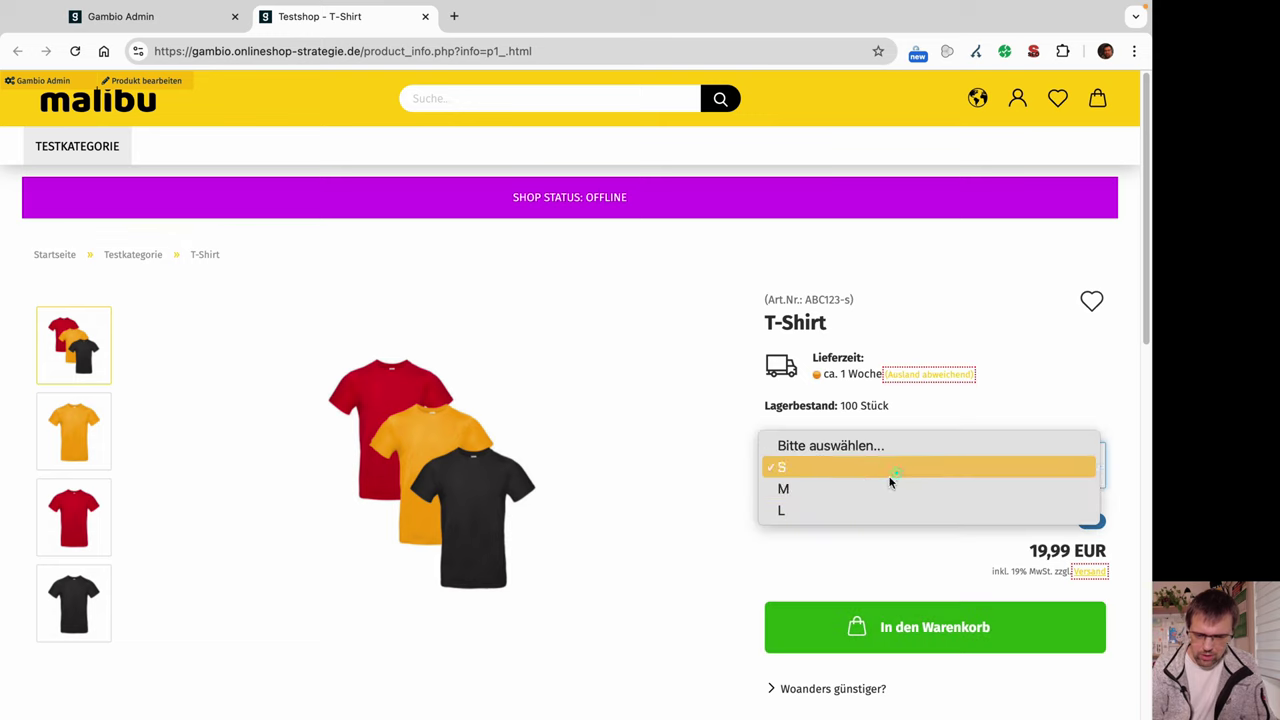
click(835, 512)
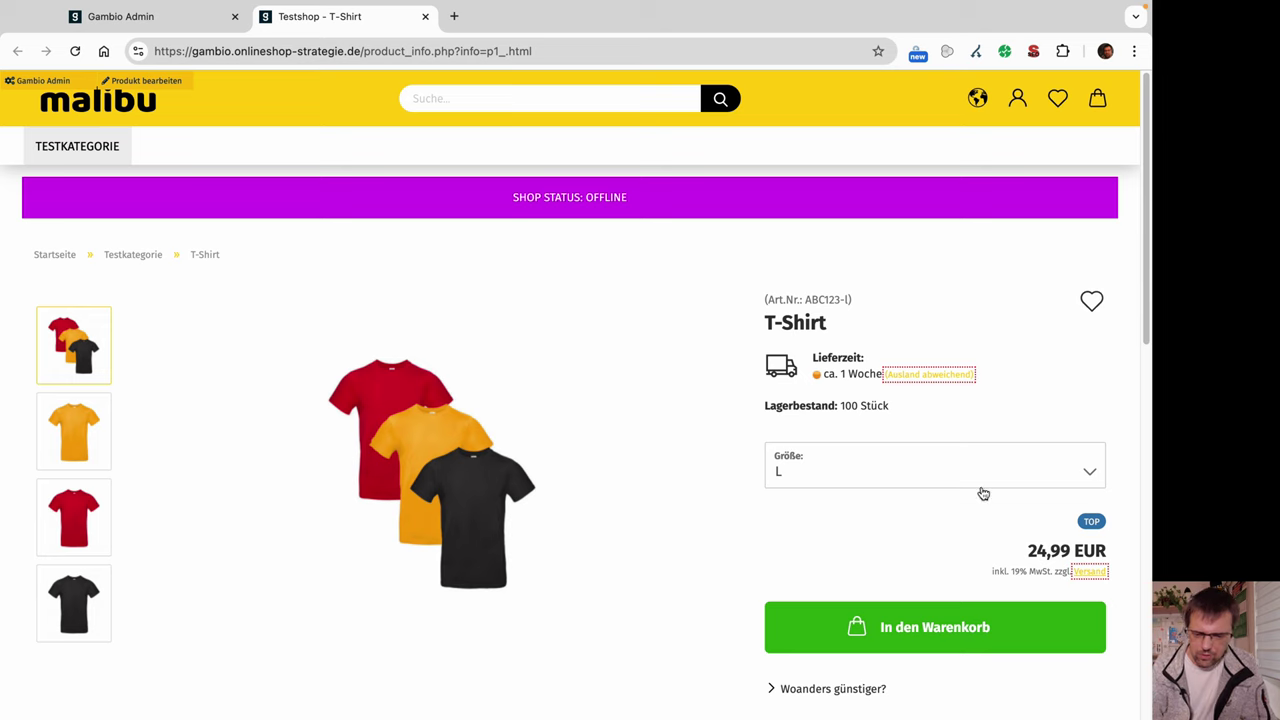
click(836, 481)
click(803, 424)
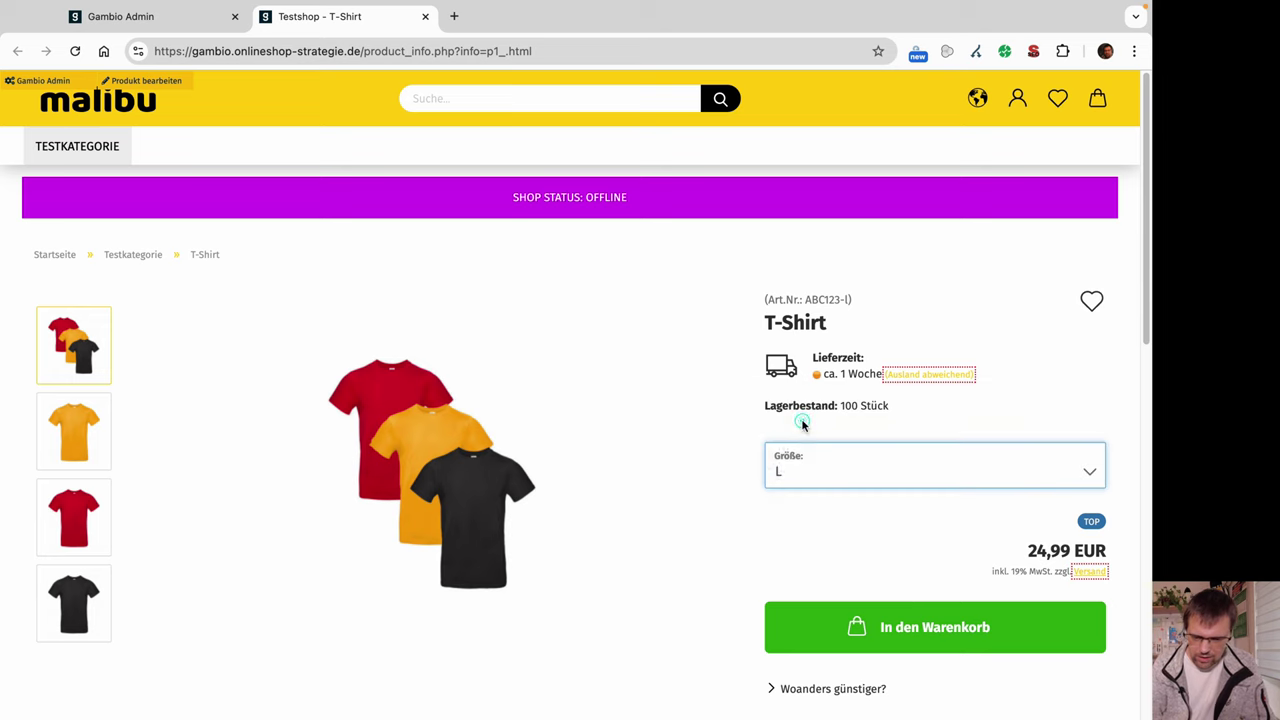
- Examine the price type and price fields of the T-Shirt's M variant in the admin, without changing them
click(190, 18)
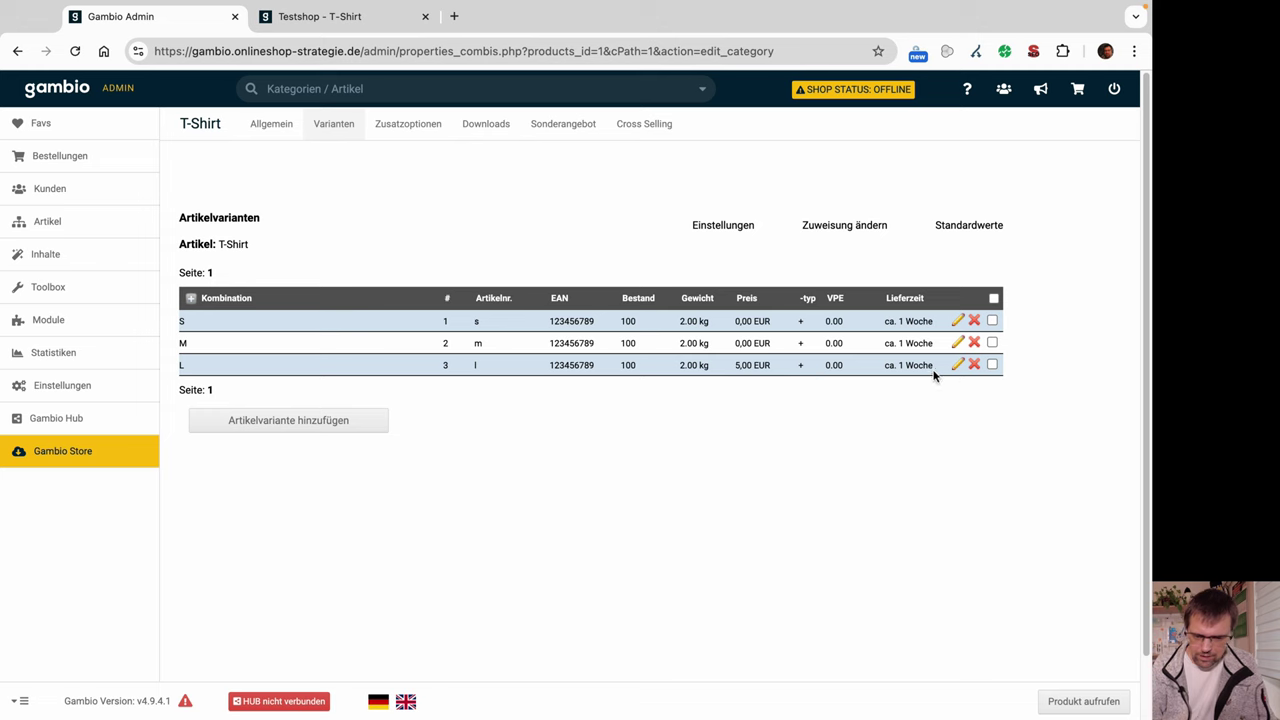
click(957, 344)
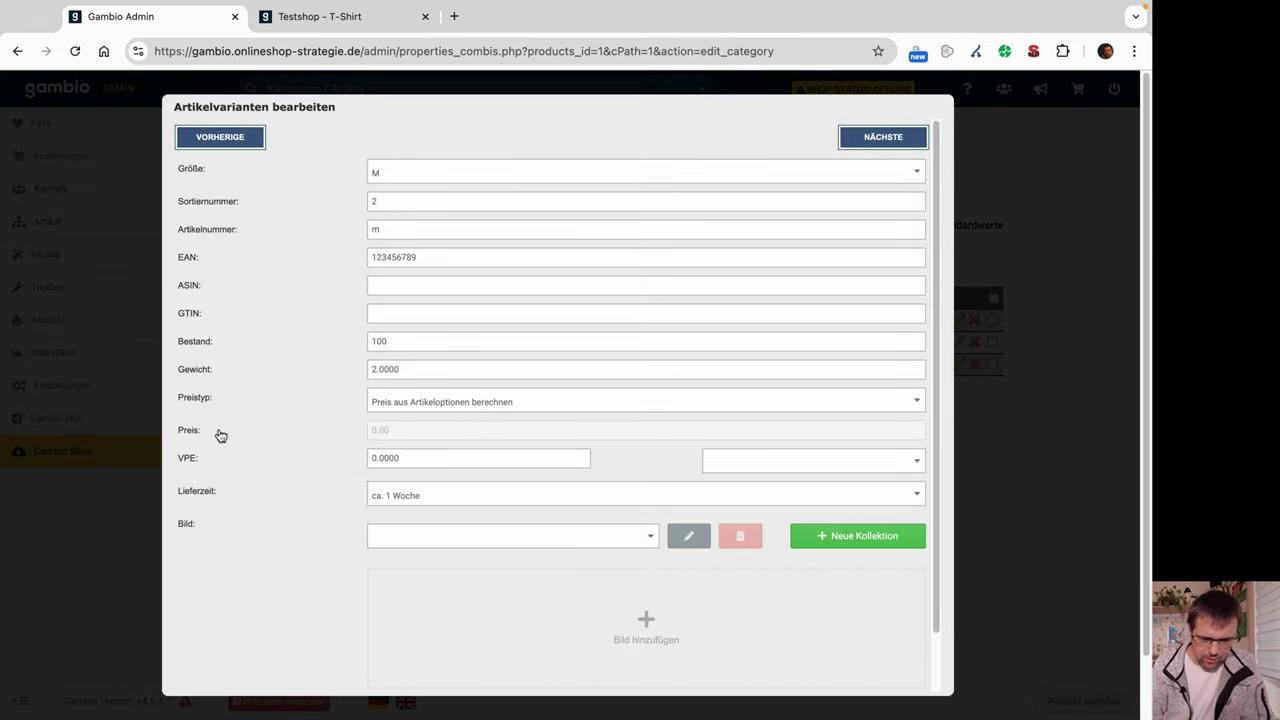
scroll(506, 497, down, 2)
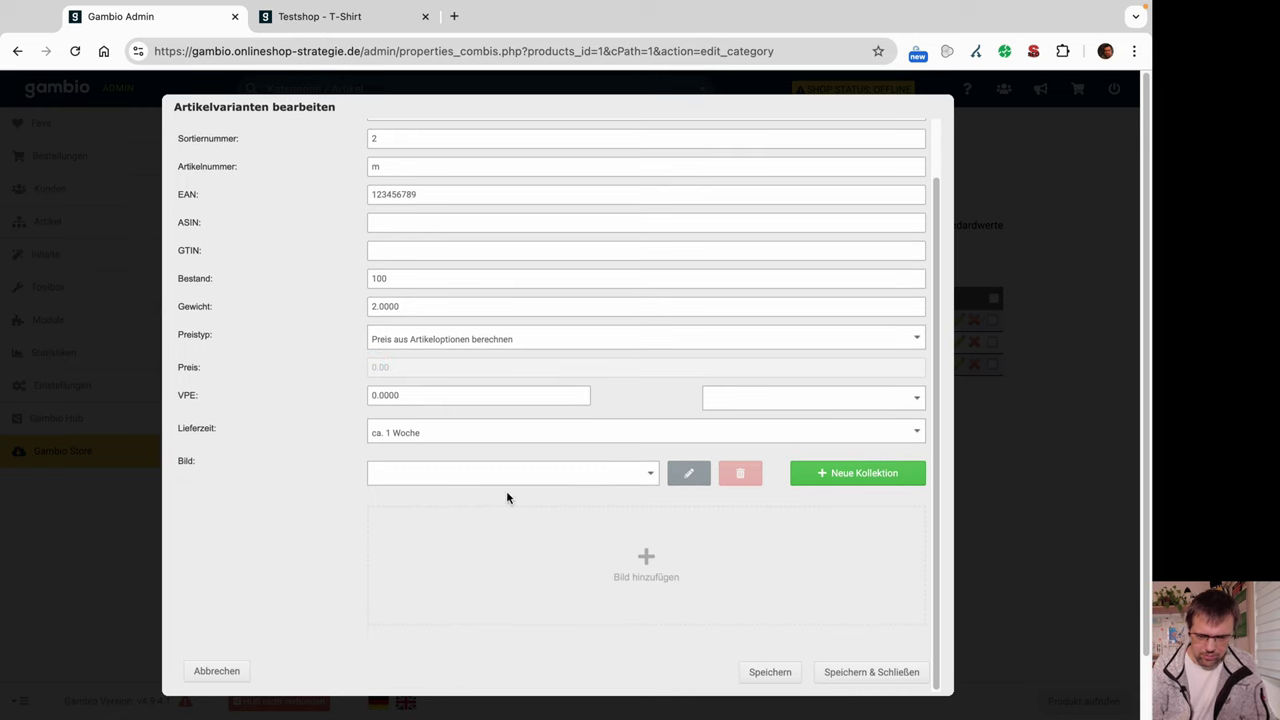
click(203, 671)
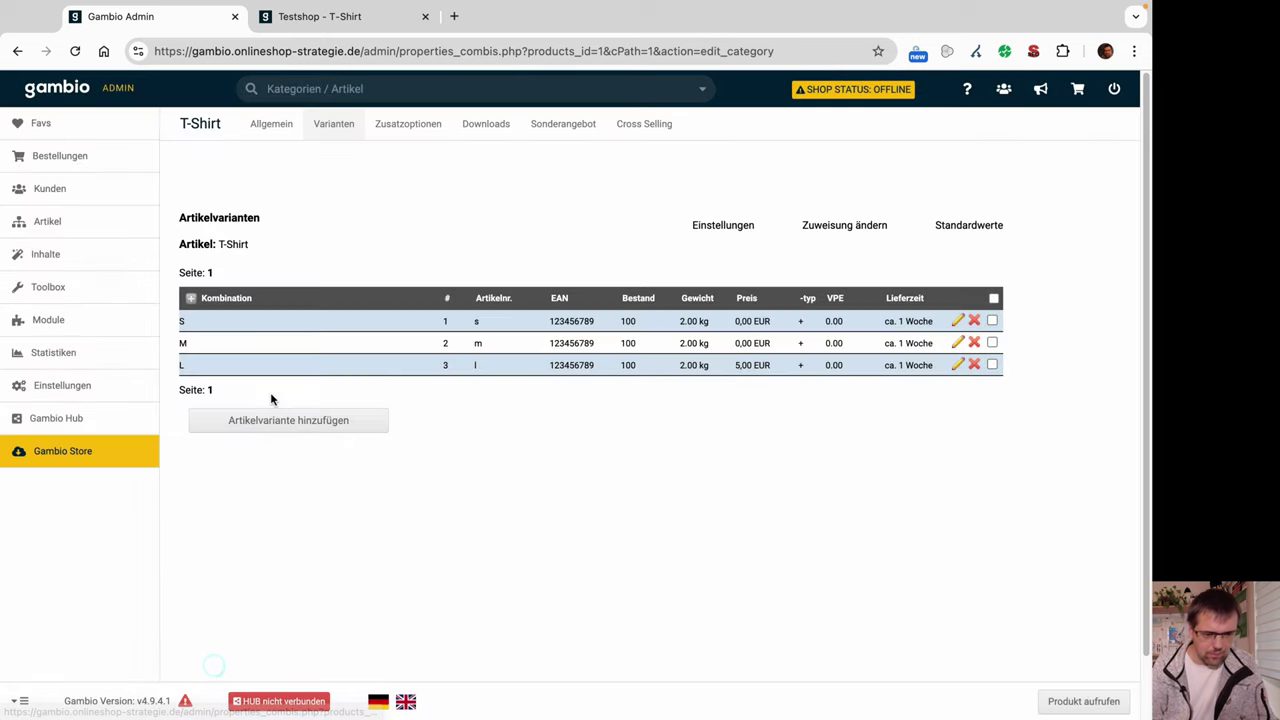
- Inspect the Größe option's values and the details of value S in the article options, without changing them
mouse_move(91, 229)
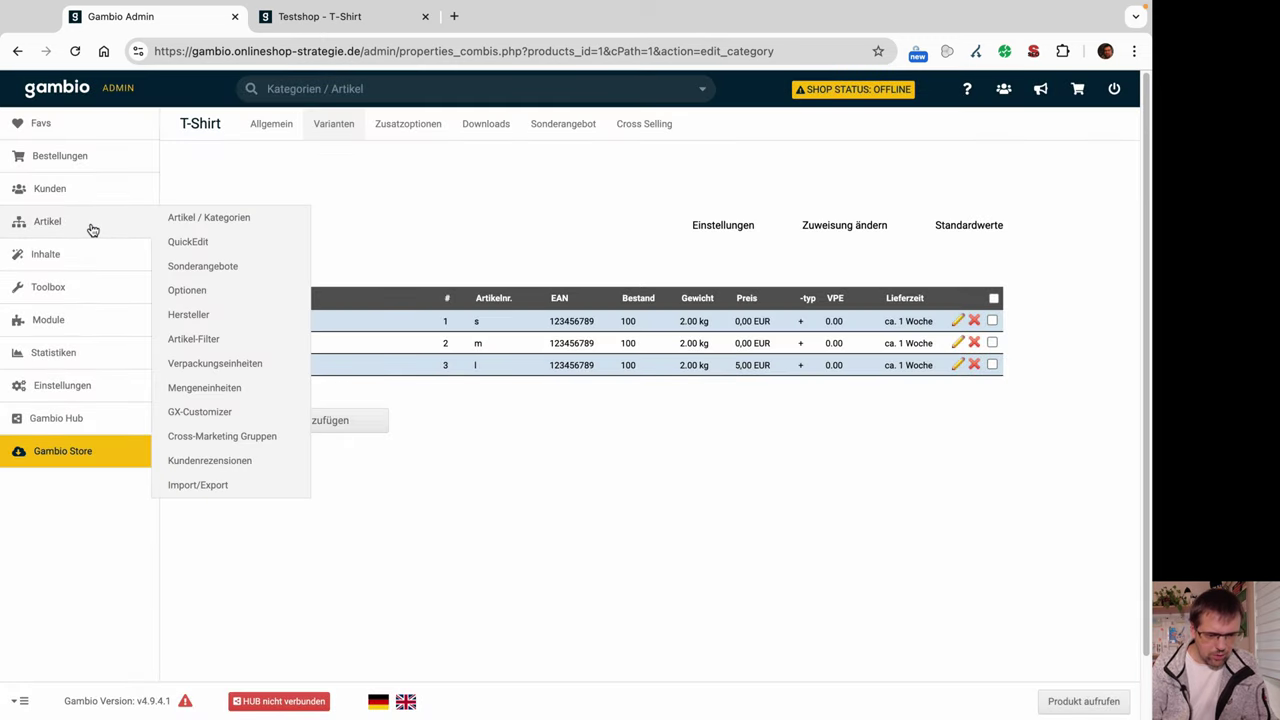
click(187, 290)
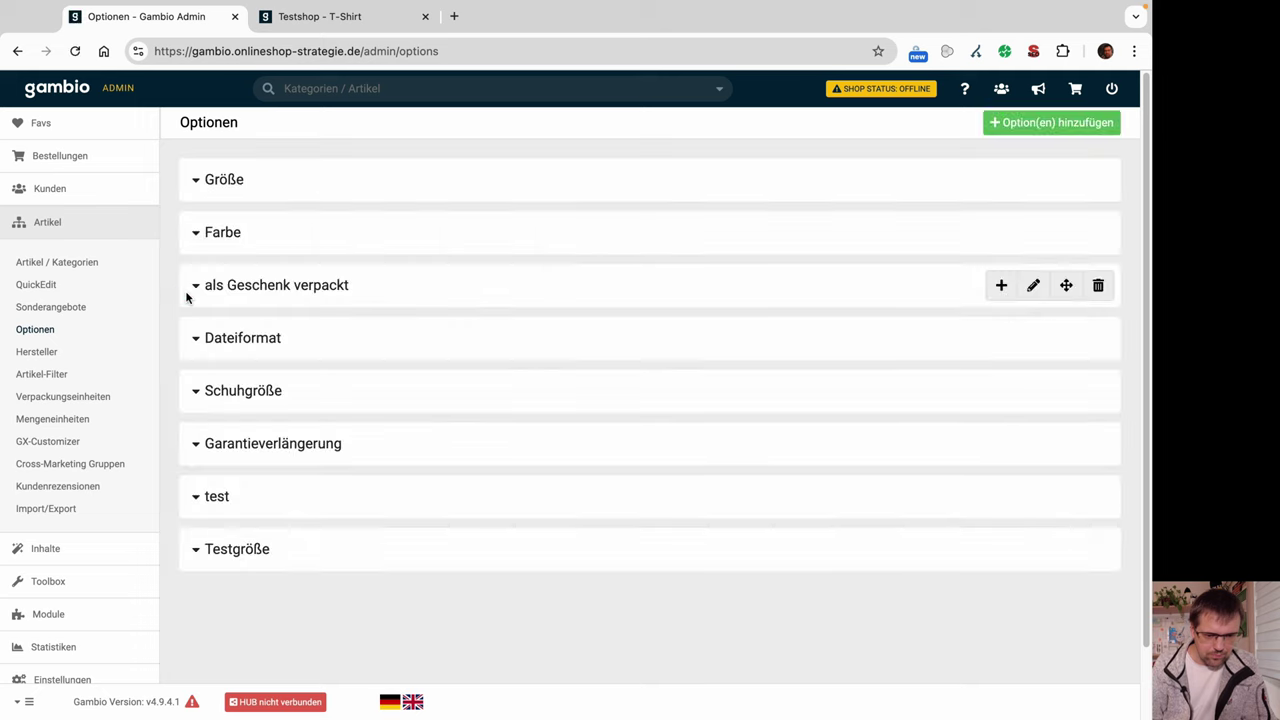
click(195, 180)
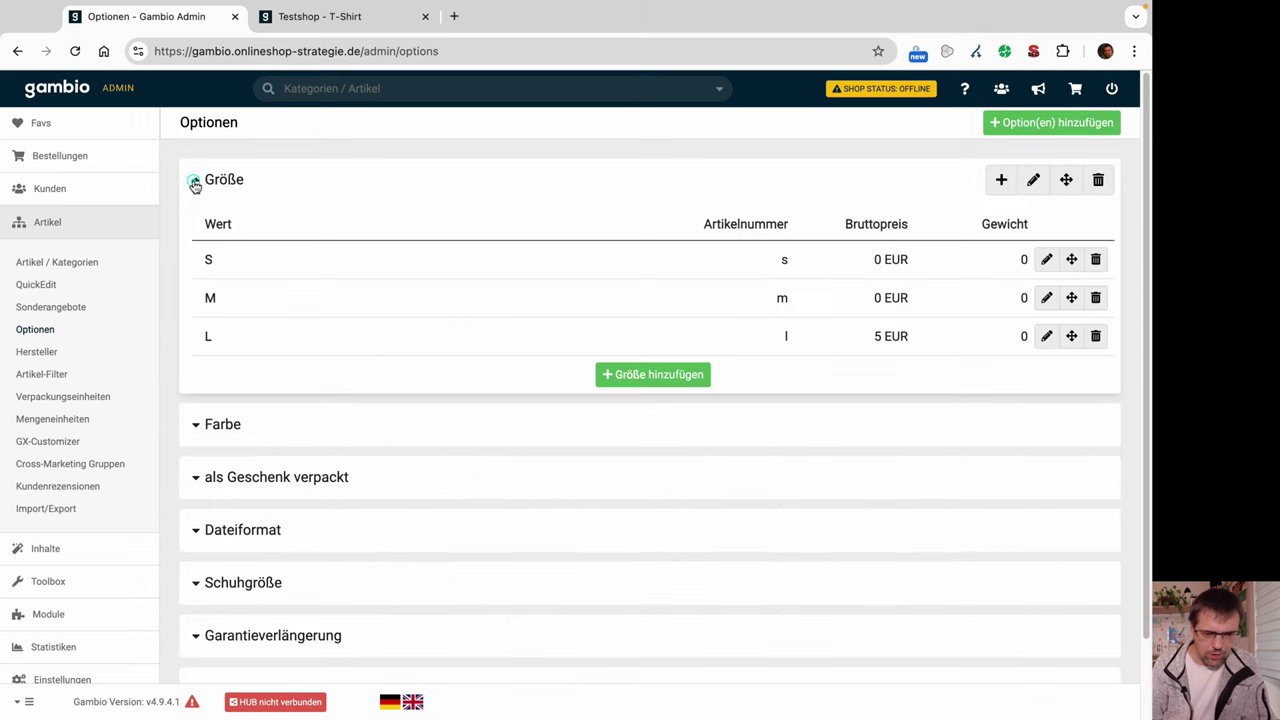
click(1046, 259)
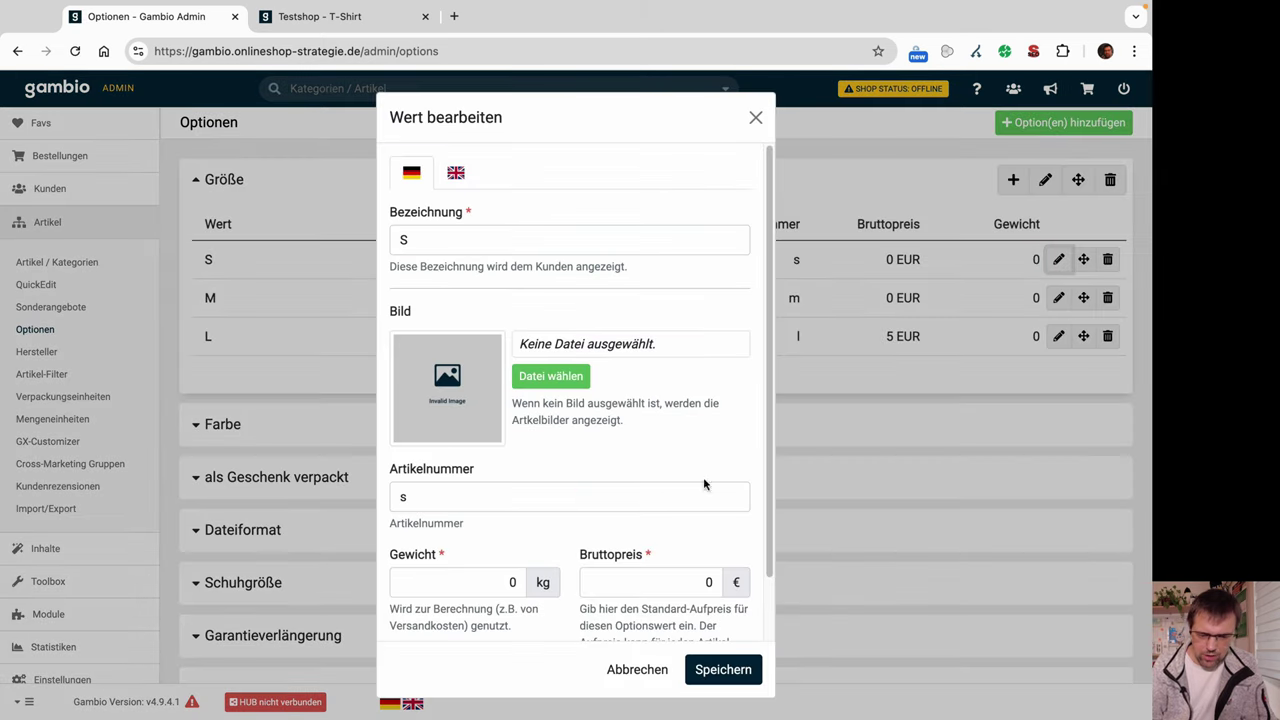
click(756, 119)
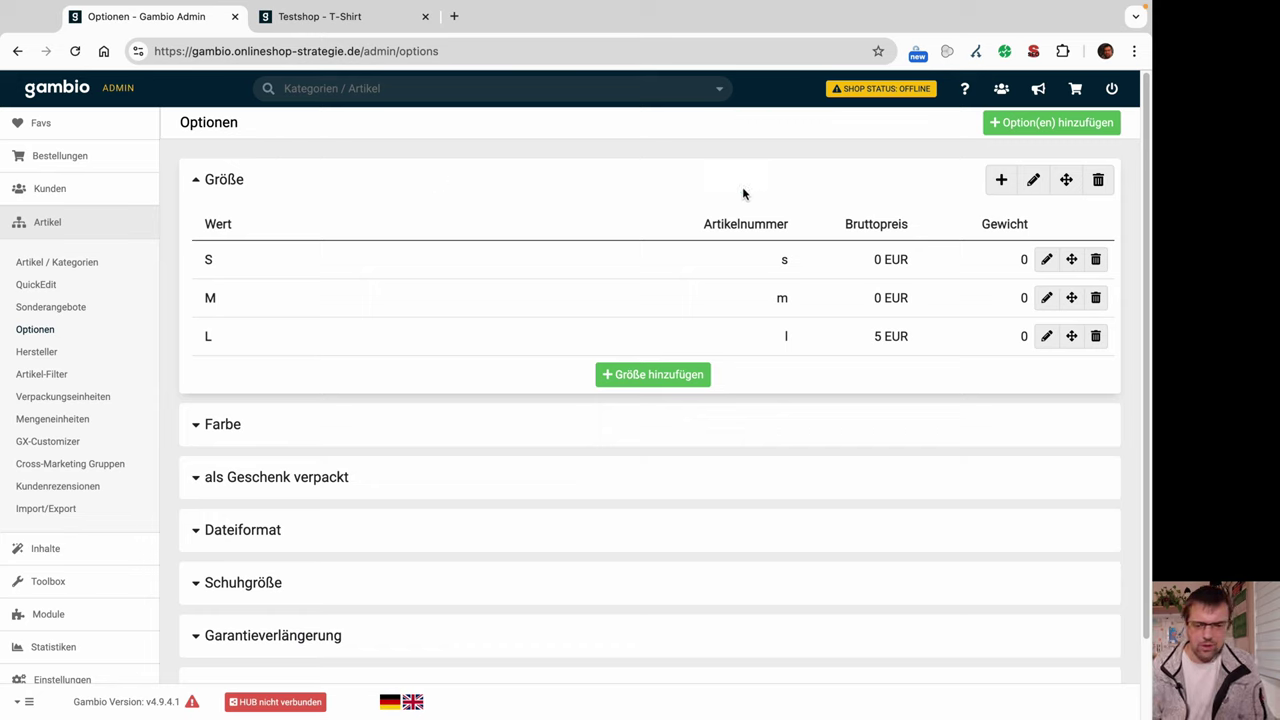
- Reload the T-Shirt's storefront page and check the price shown with no size selected
click(322, 20)
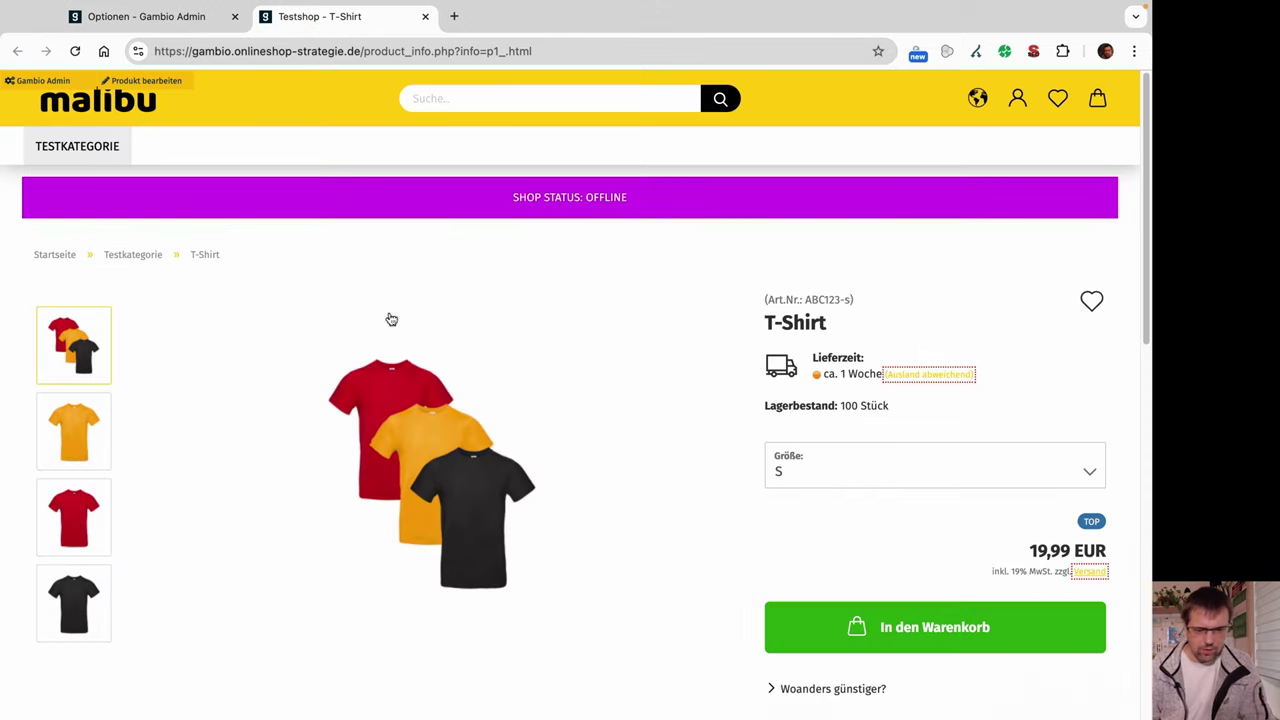
click(810, 543)
key(super+r)
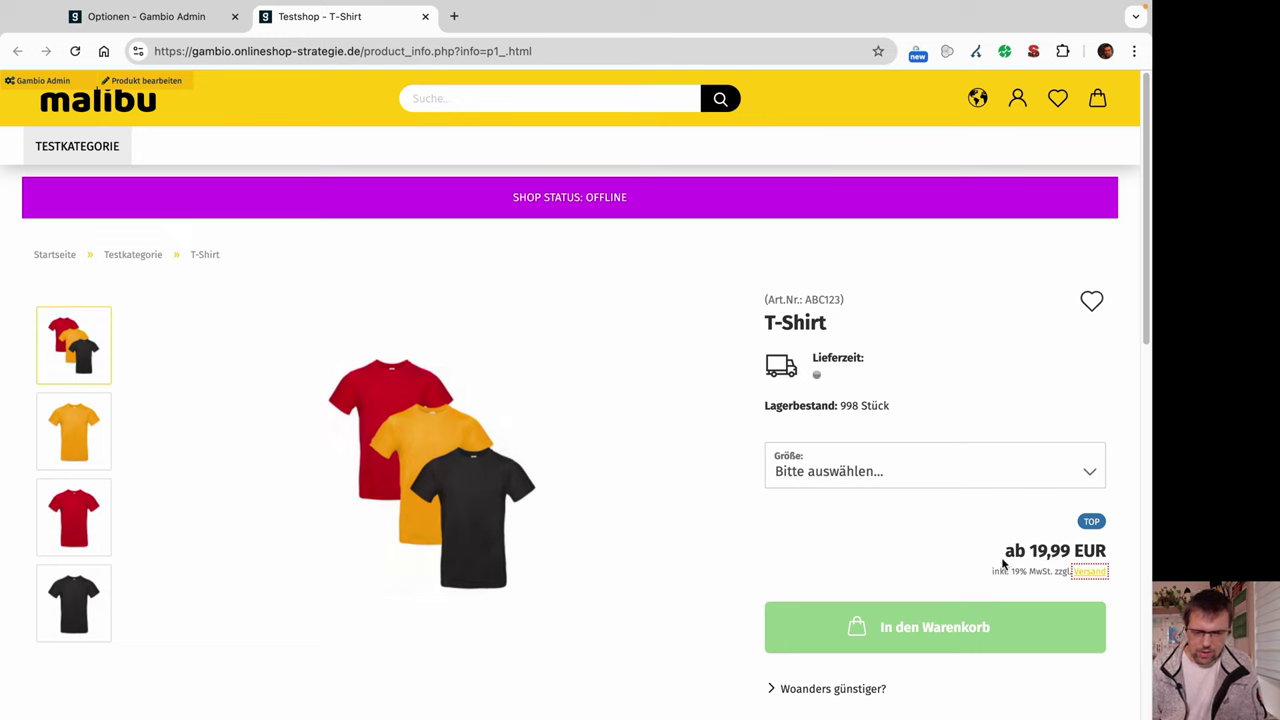
- Clear the T-Shirt's Artikelpreis in the price options and save the product
click(145, 81)
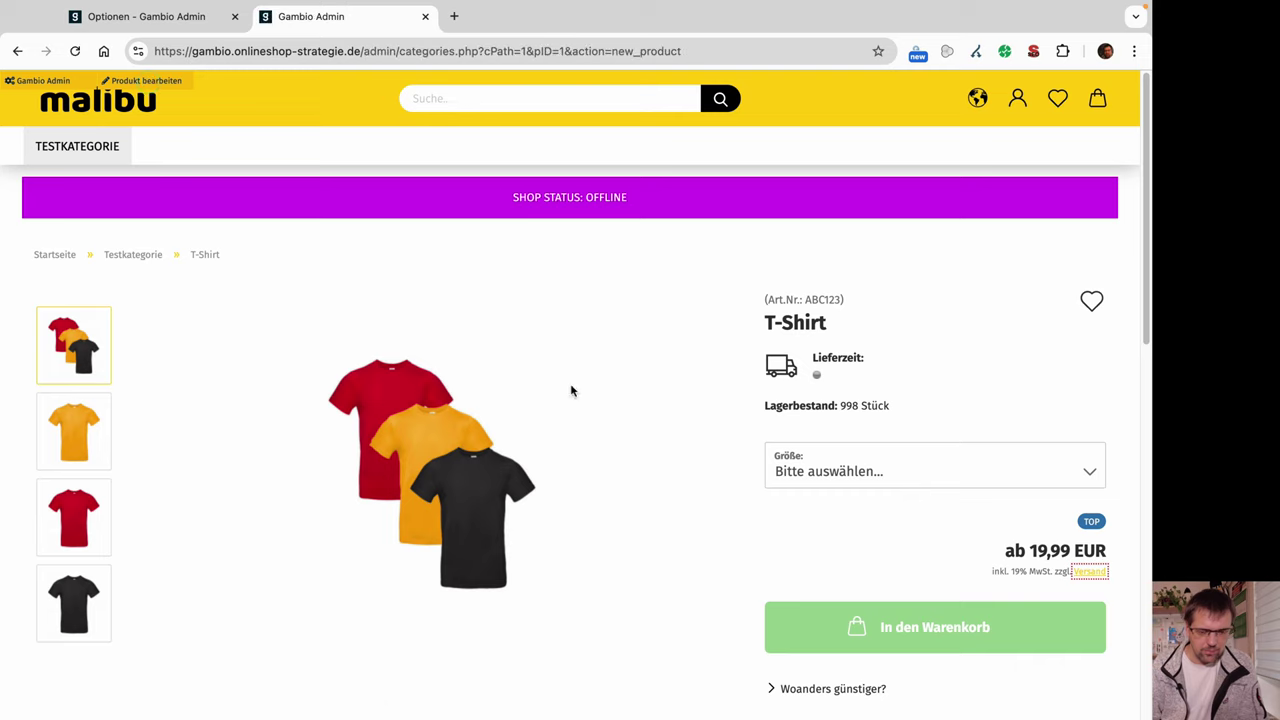
scroll(601, 441, down, 20)
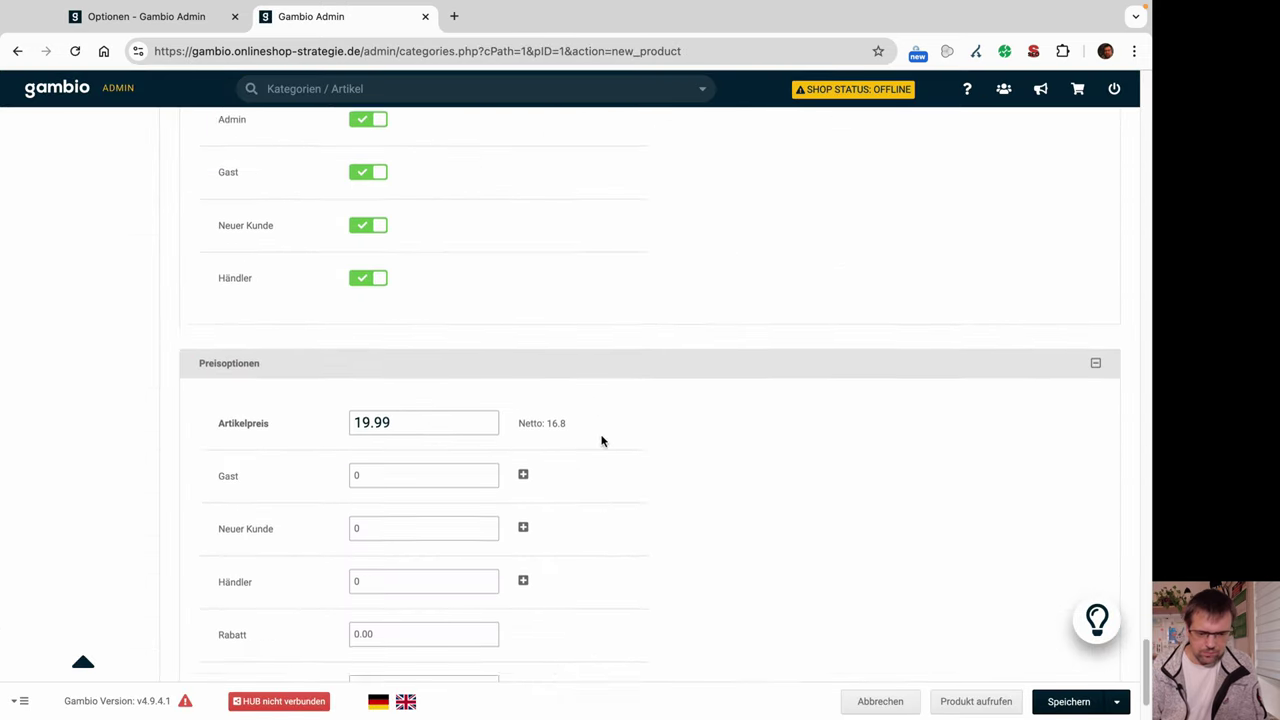
click(443, 349)
double_click(443, 349)
key(BackSpace)
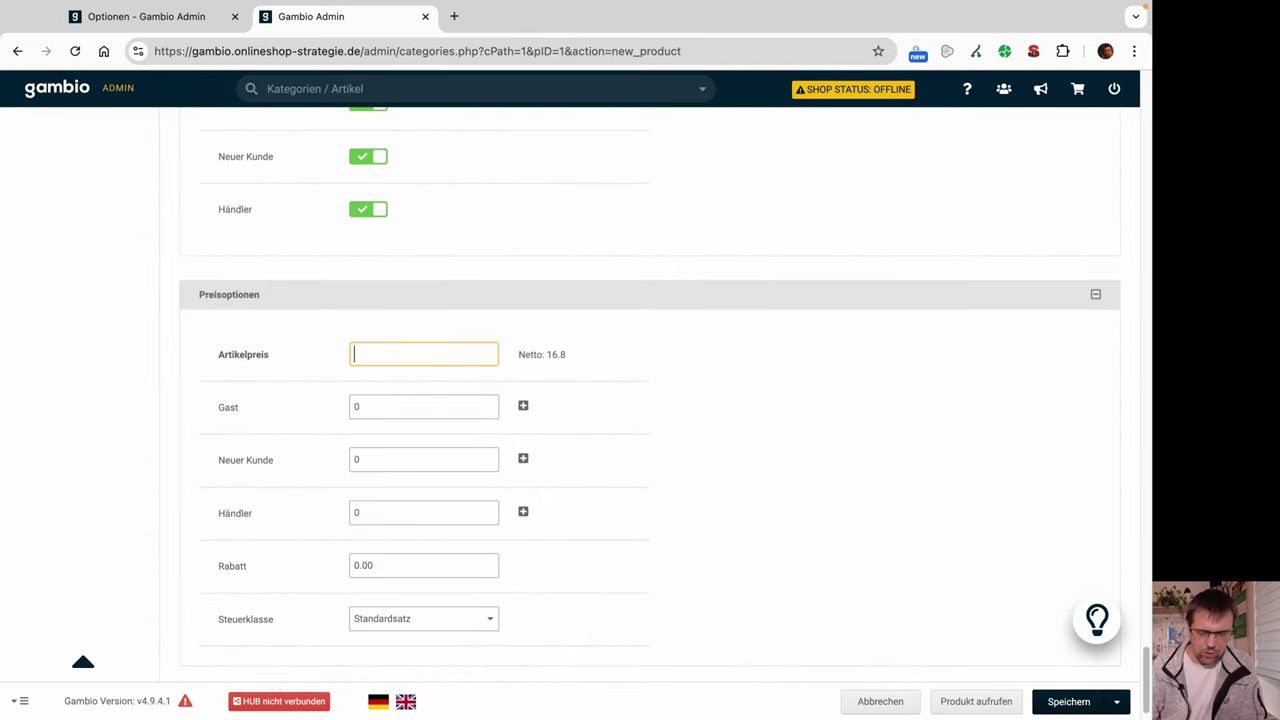
click(1116, 701)
click(1048, 677)
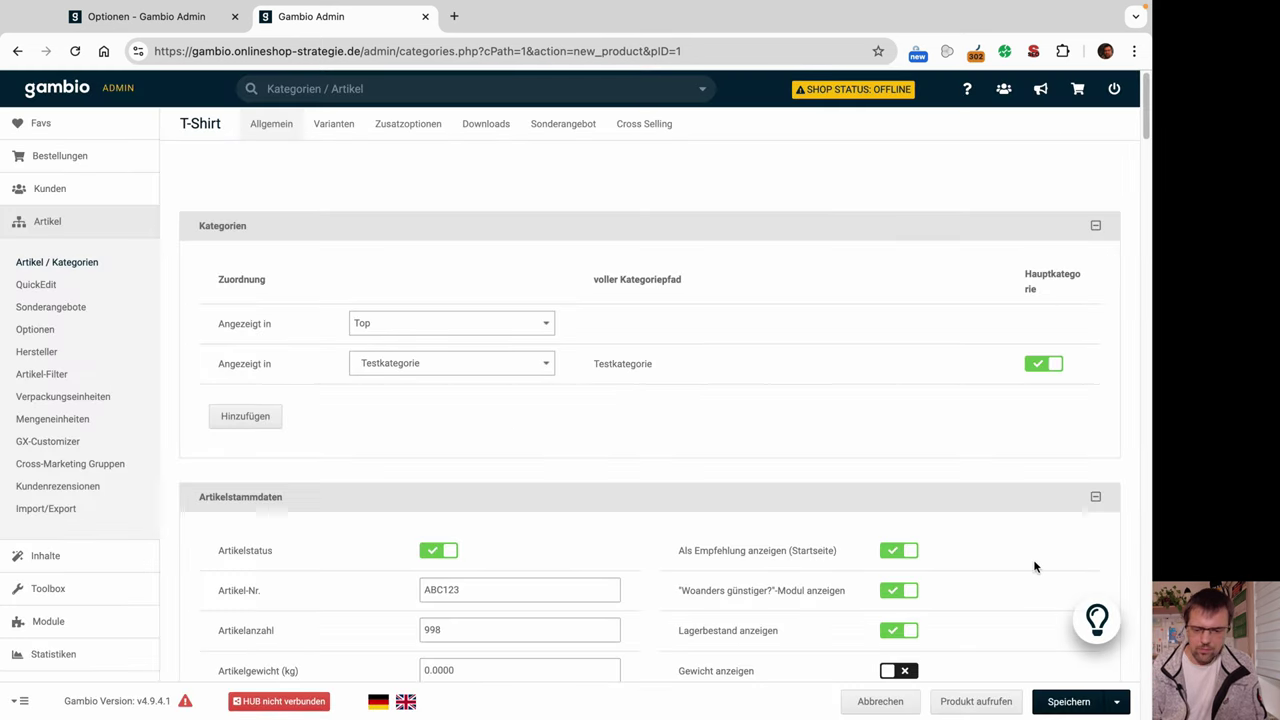
- View the T-Shirt in the storefront and check the prices of sizes M and L
click(976, 701)
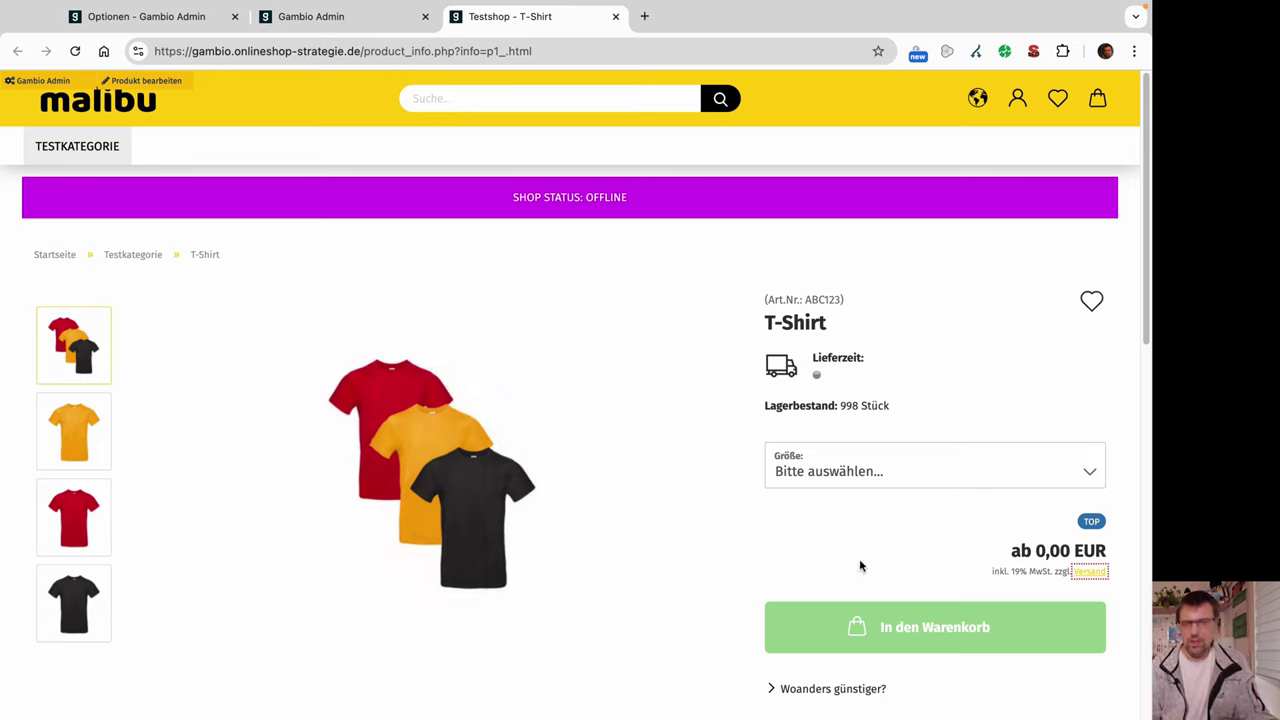
click(867, 471)
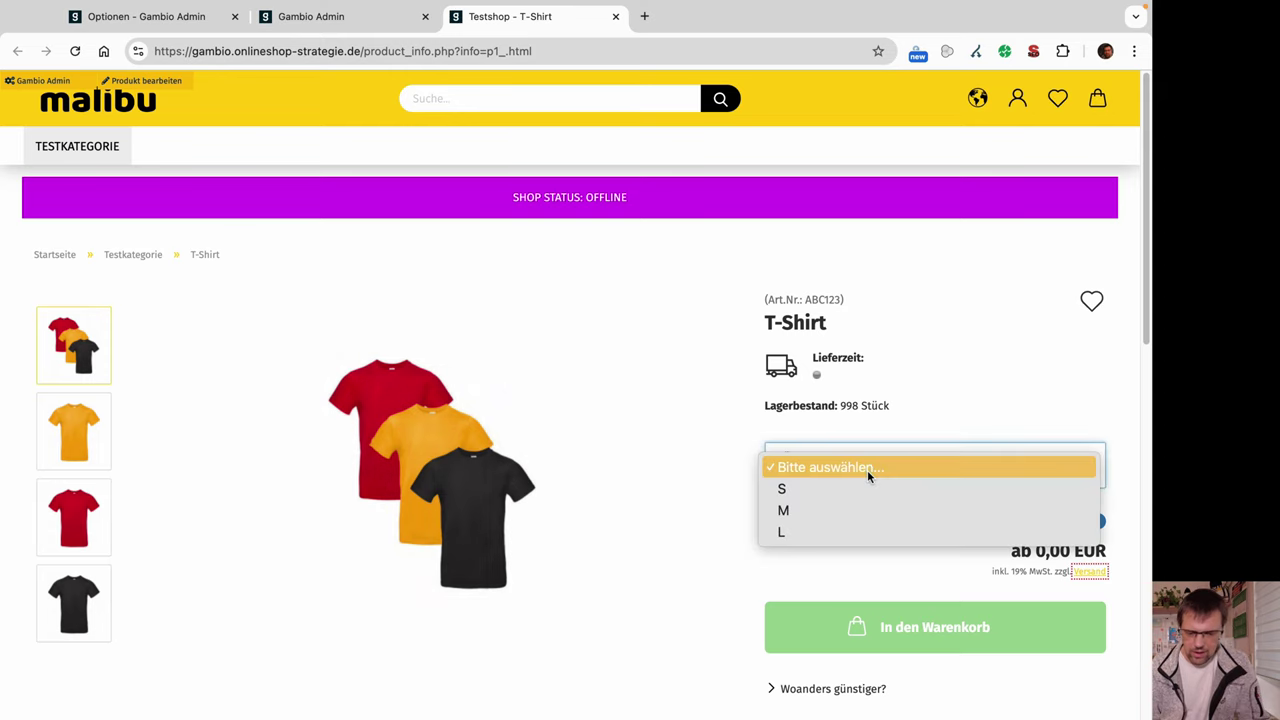
click(808, 512)
click(808, 485)
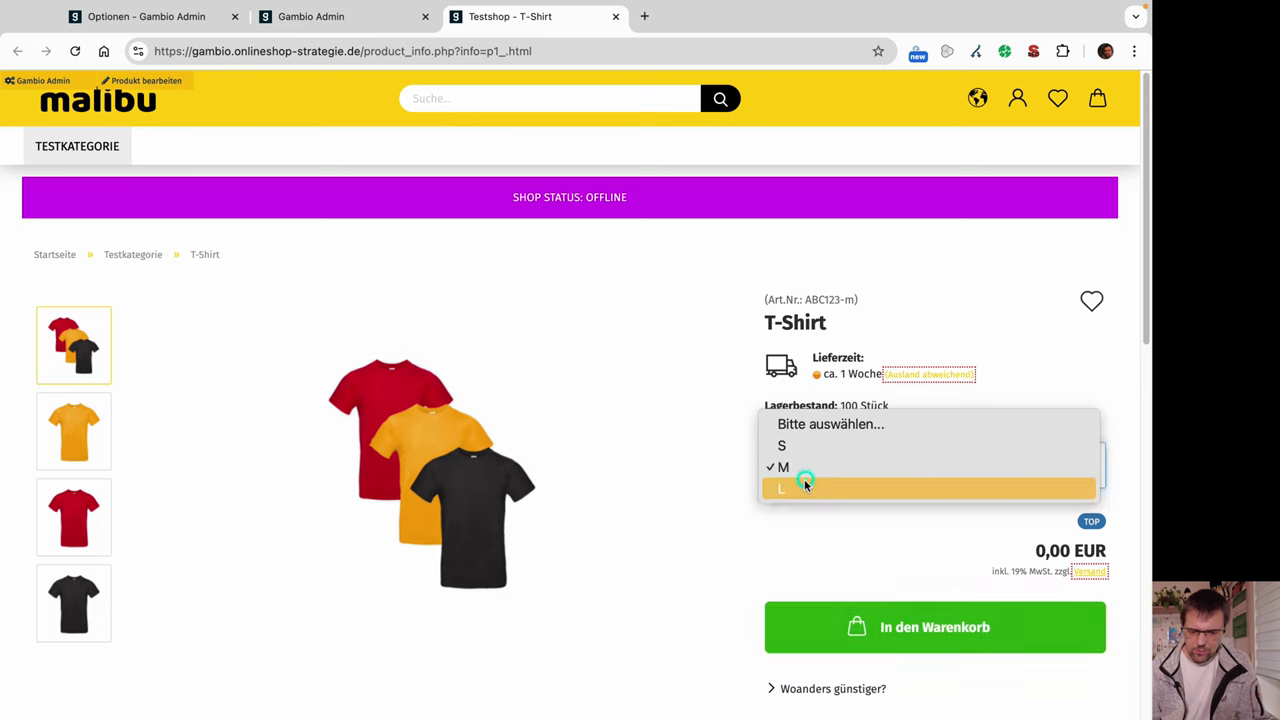
click(805, 490)
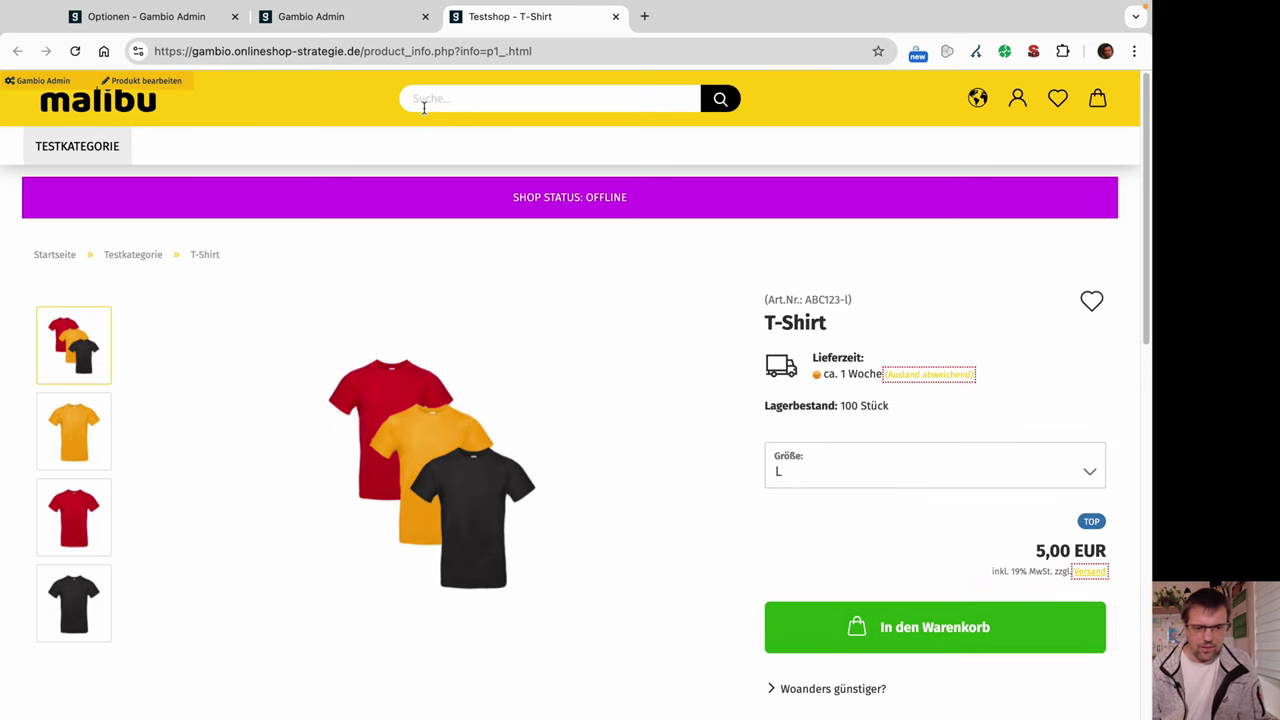
- Set Artikelvarianten-Preis anzeigen to Ja in the T-Shirt's variant settings and save
click(331, 17)
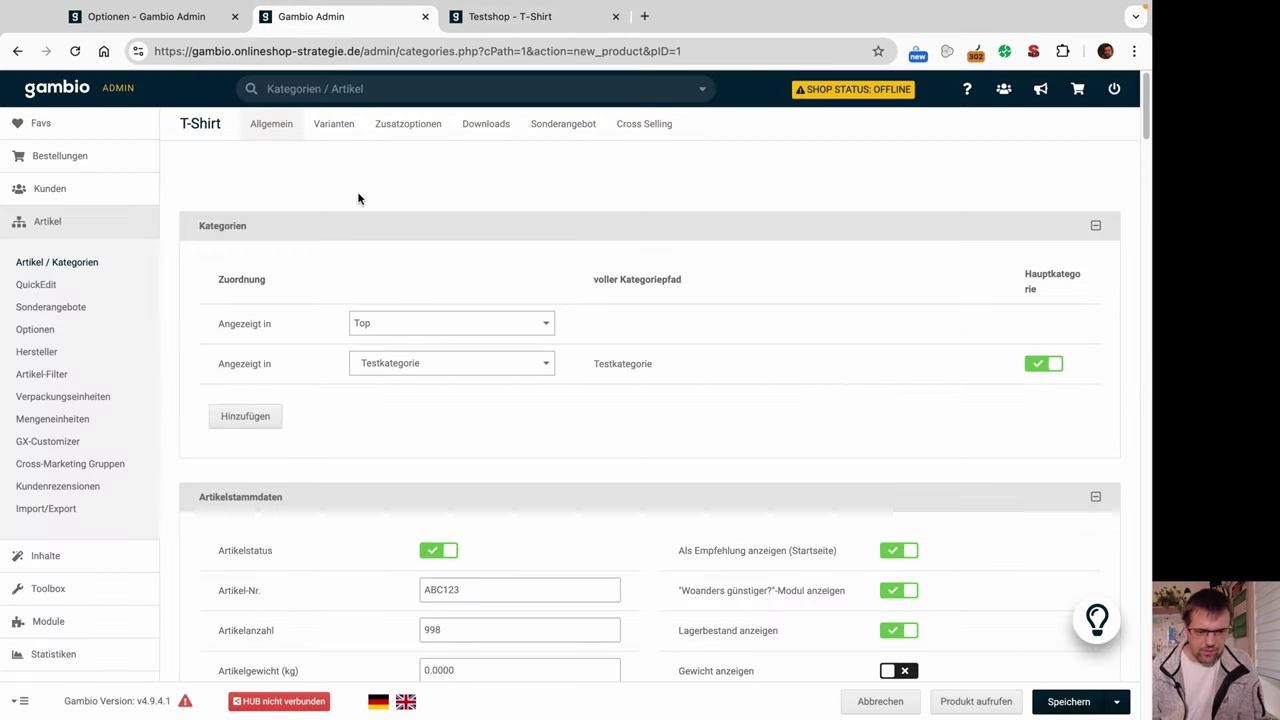
click(331, 125)
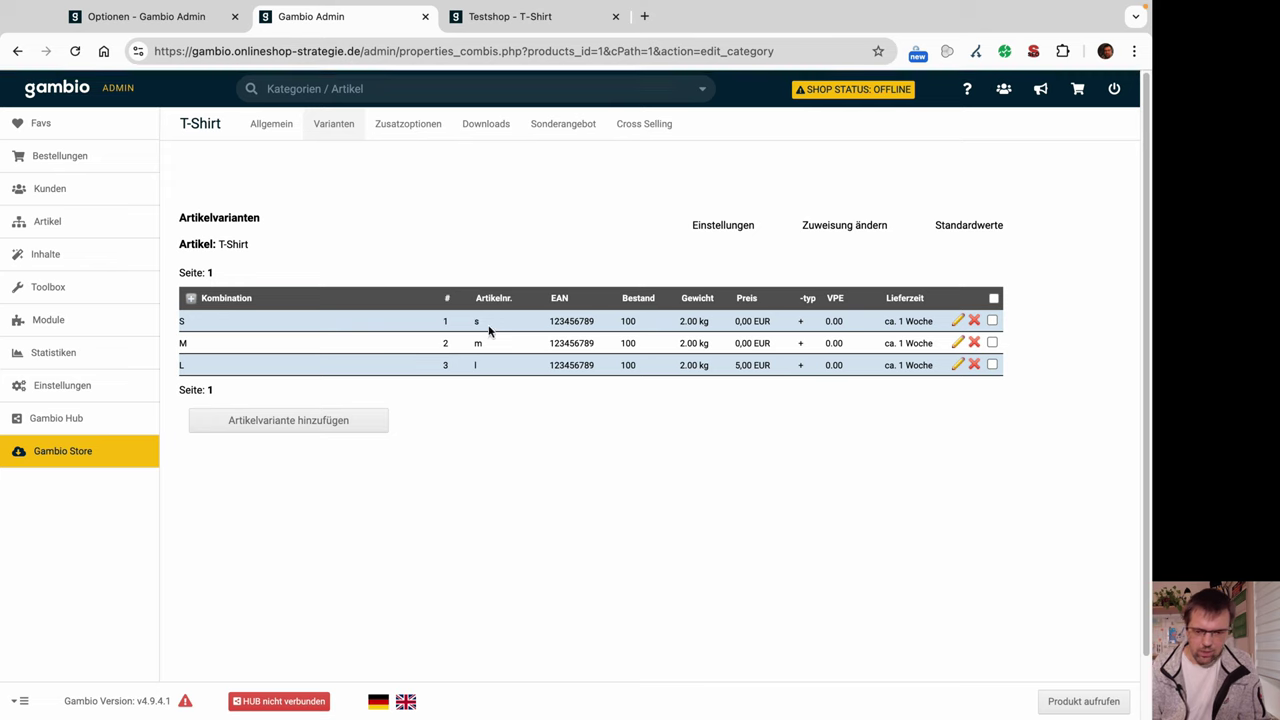
click(720, 224)
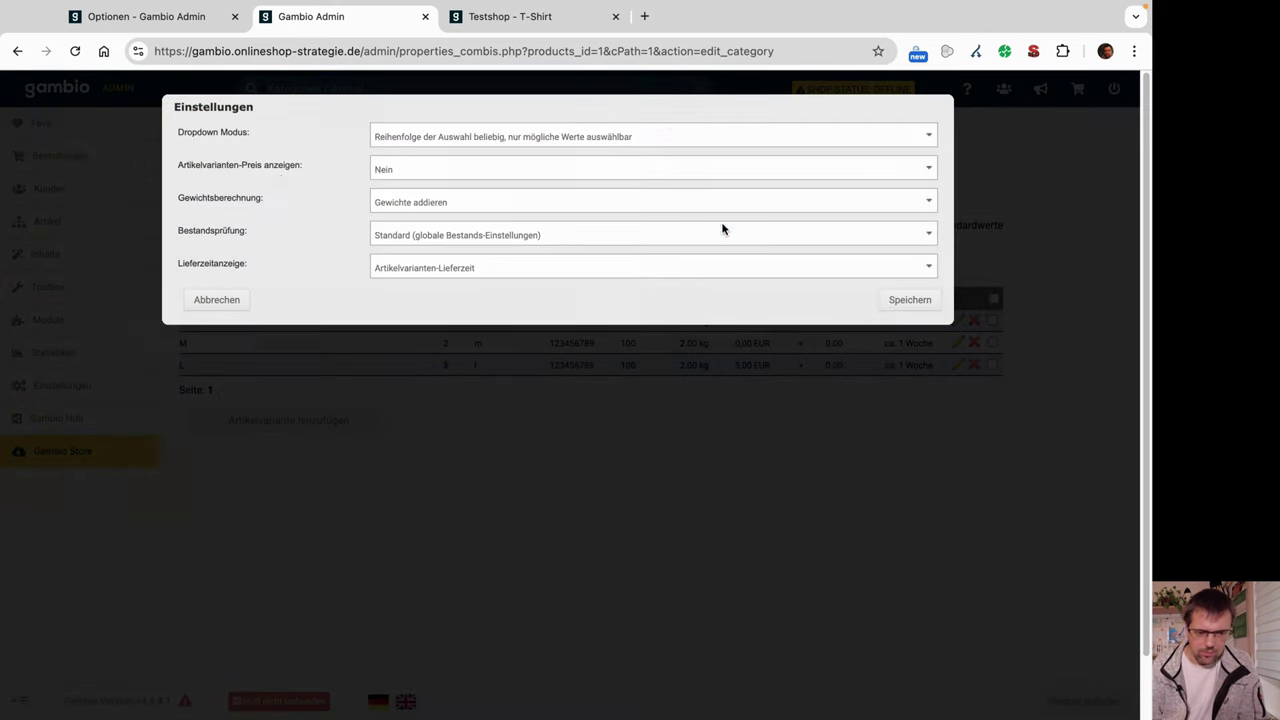
click(411, 167)
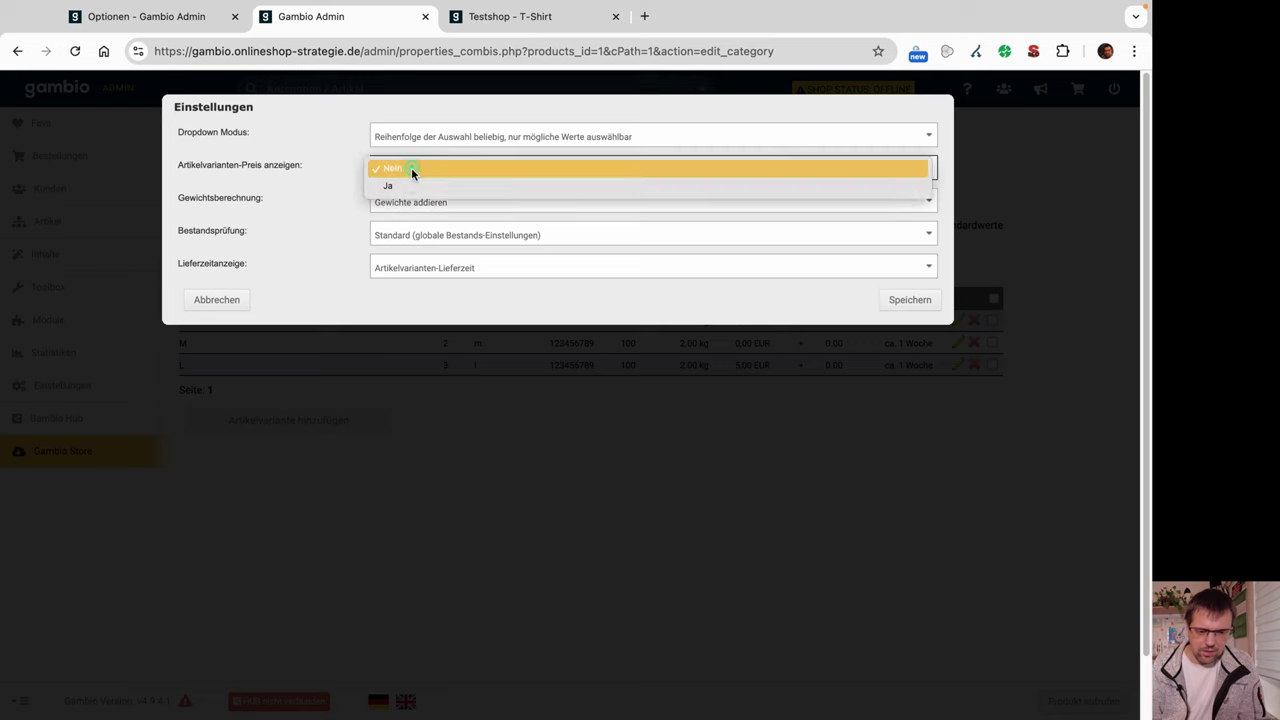
click(404, 183)
click(912, 300)
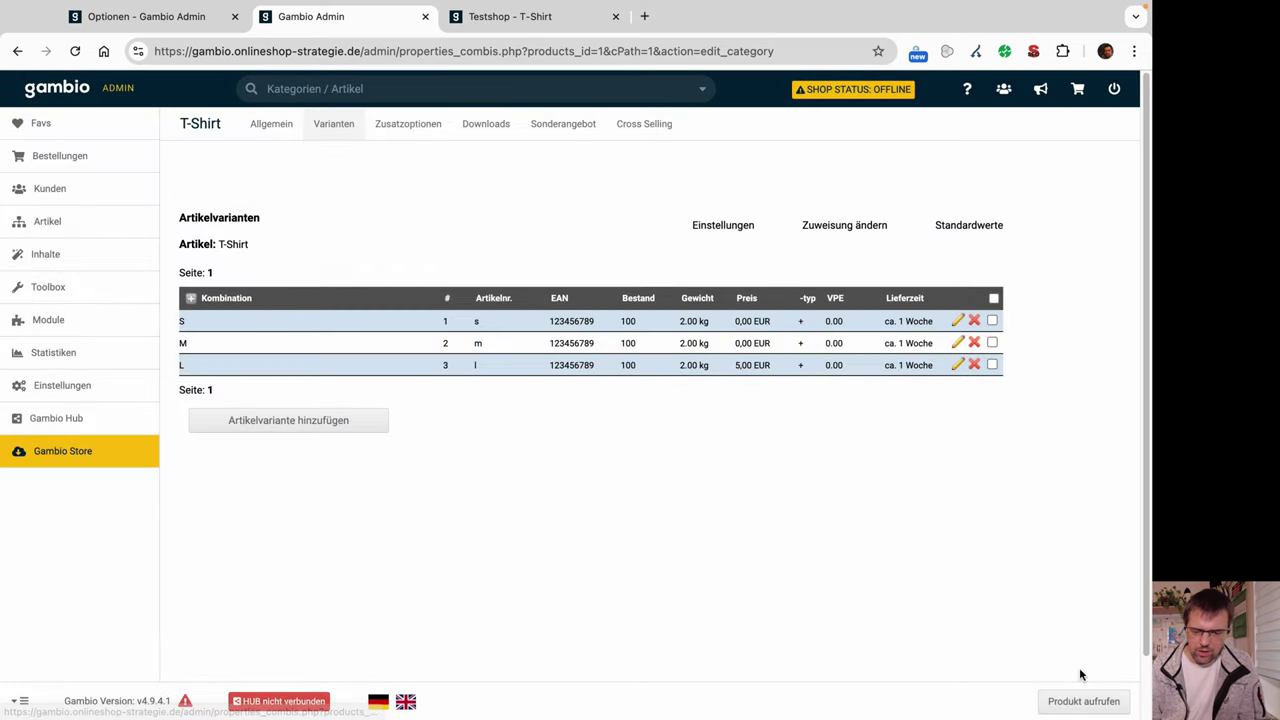
- Reload the T-Shirt in the storefront, check the surcharges listed in the Größe selection, and choose size L to check its price
click(1080, 675)
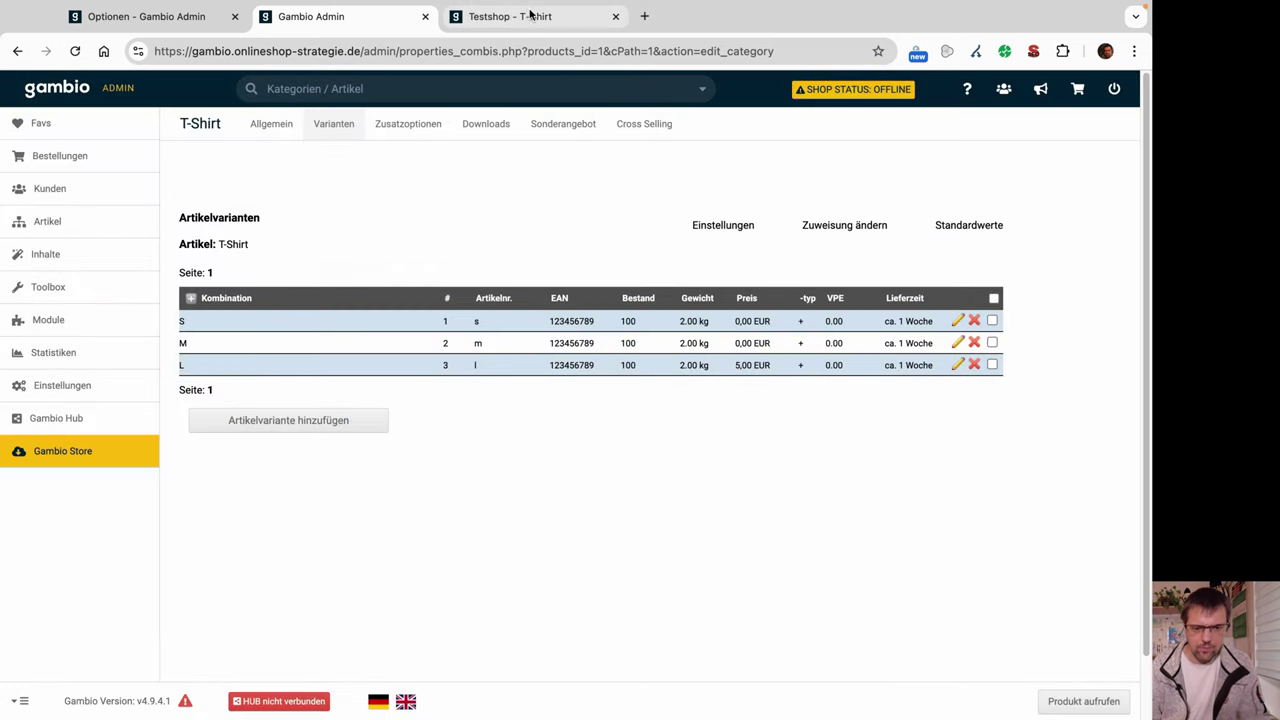
key(super+r)
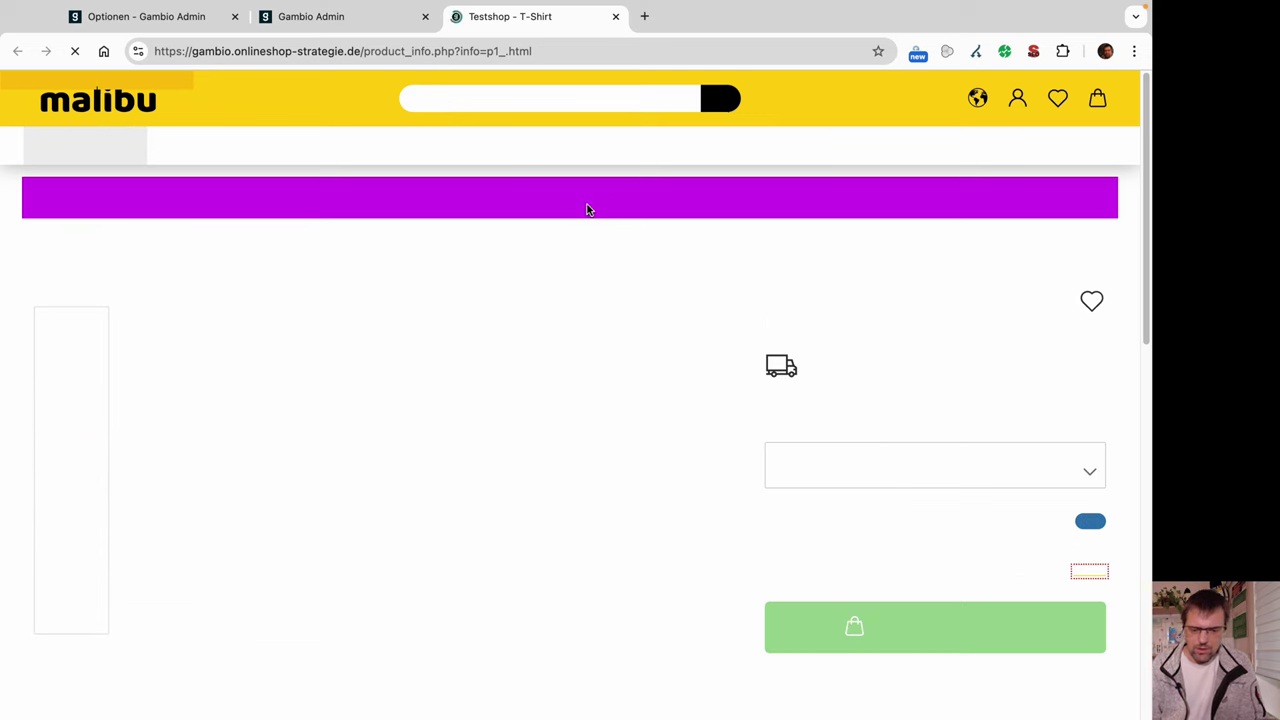
scroll(945, 394, down, 1)
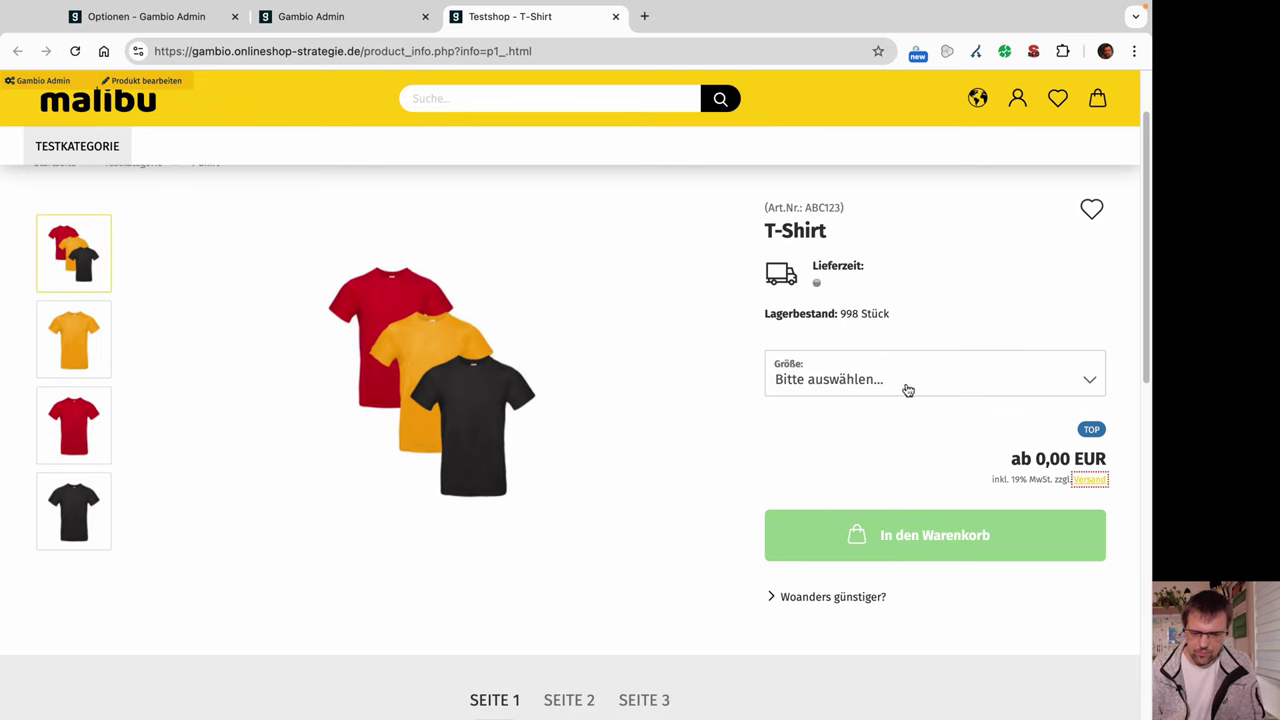
click(900, 385)
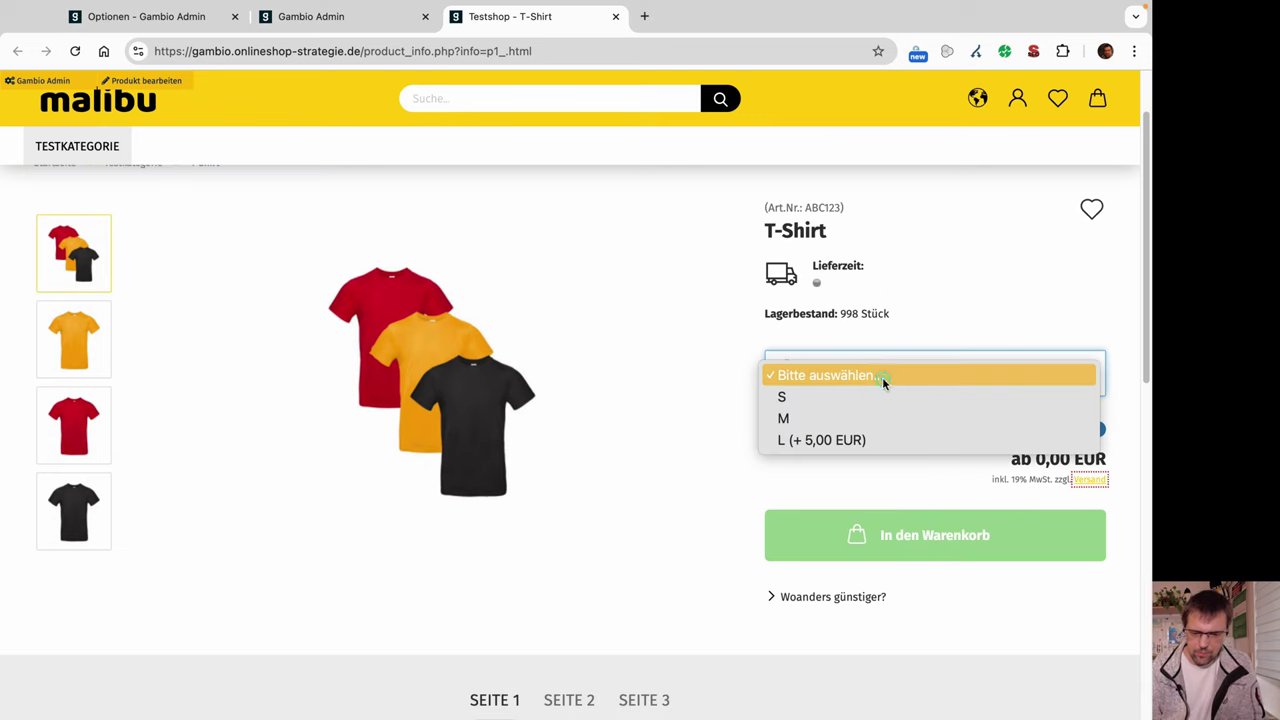
click(870, 440)
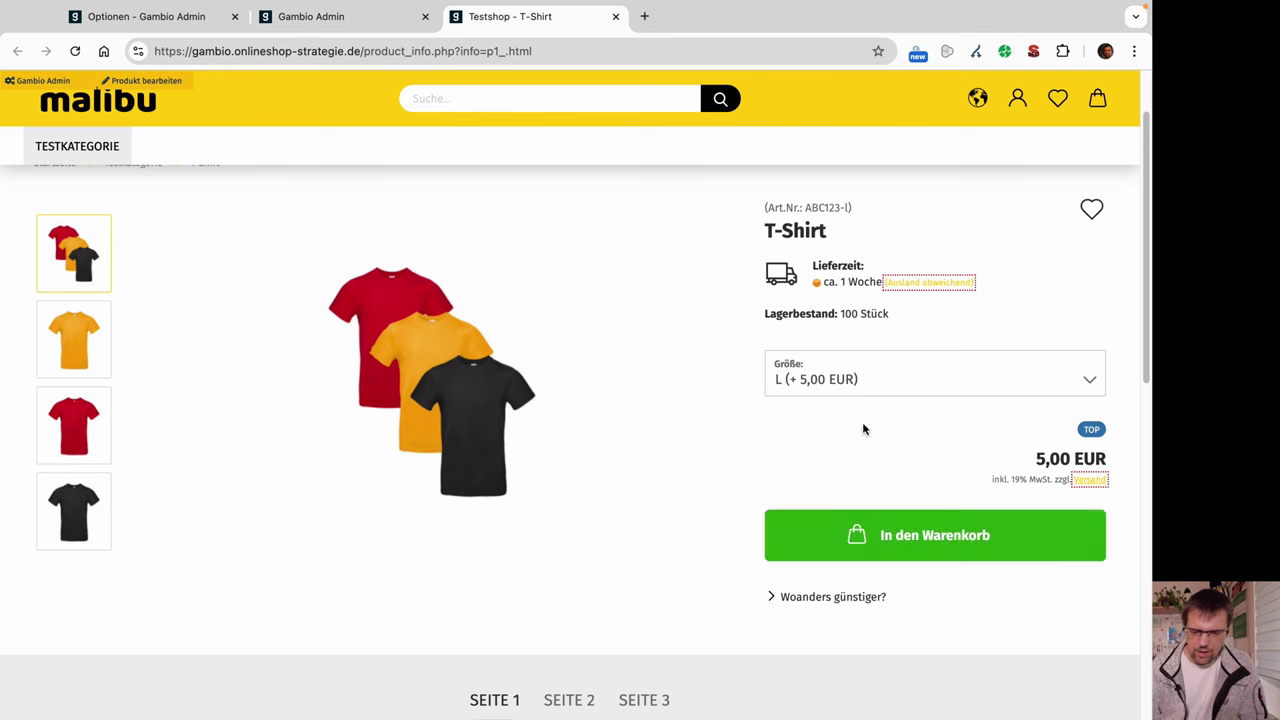
- Delete the T-Shirt's S, M and L variants and automatically create new variants from the Testgröße option
click(370, 16)
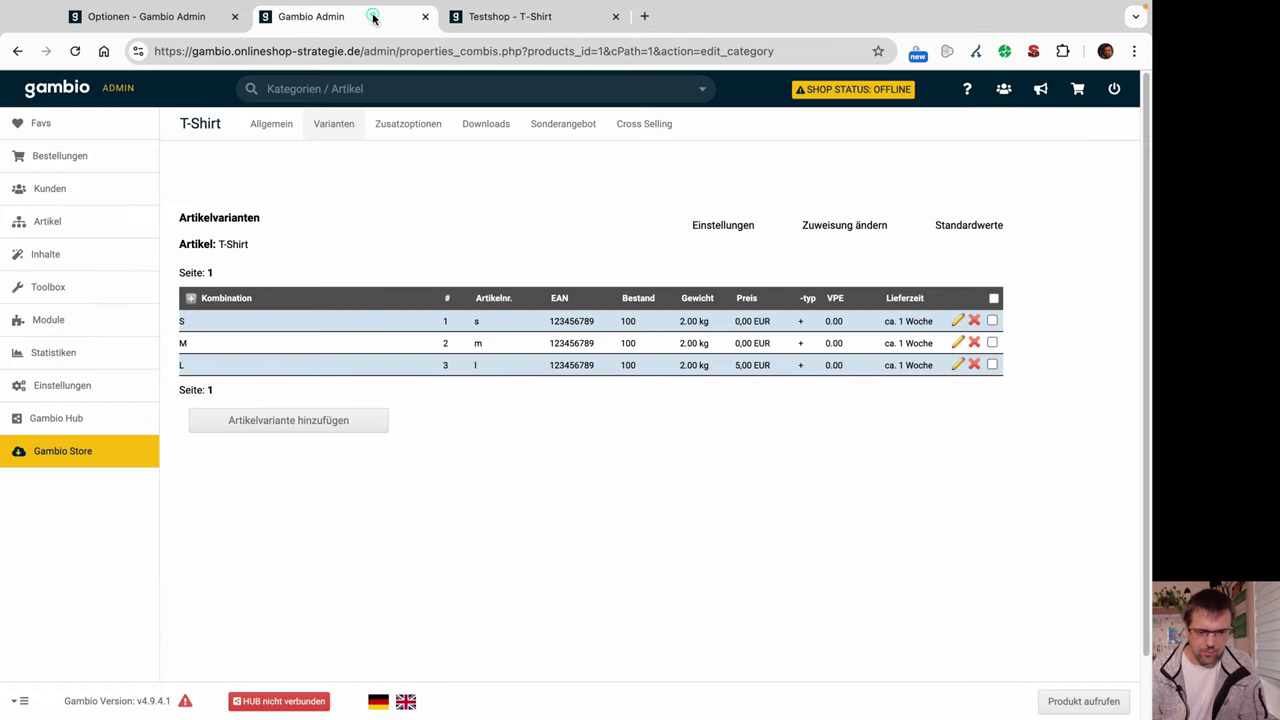
click(993, 298)
click(940, 424)
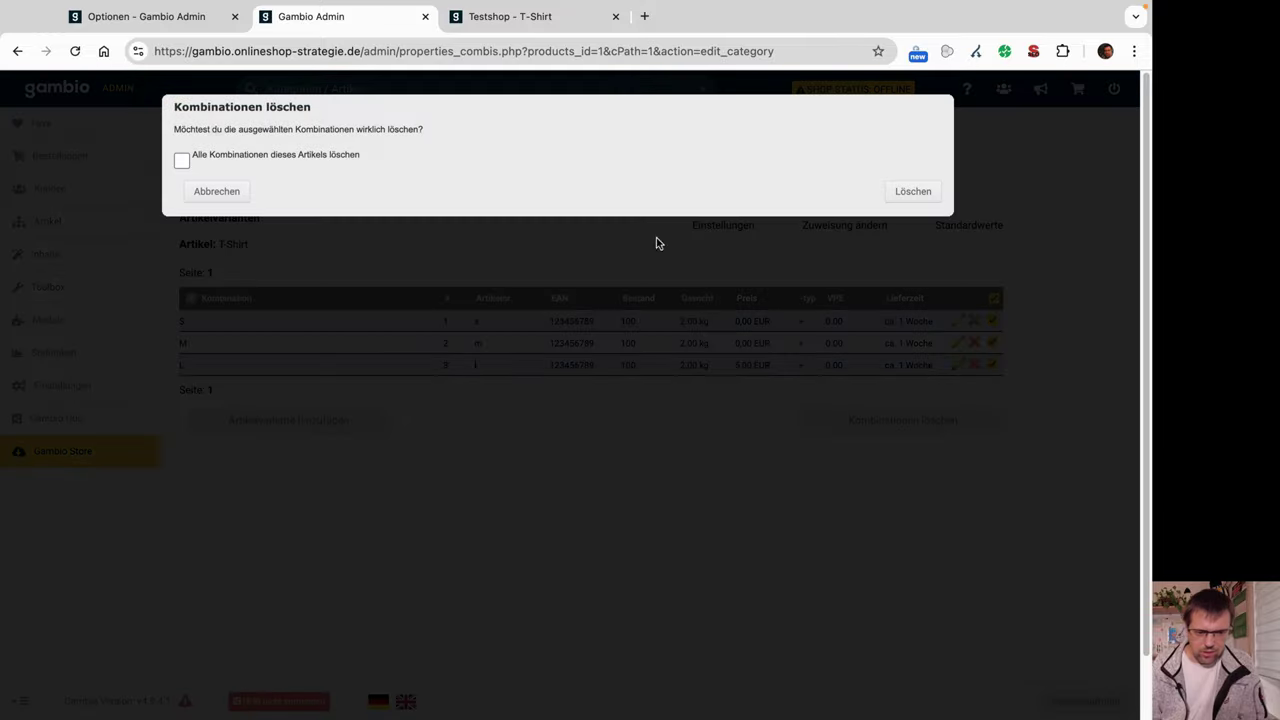
click(900, 193)
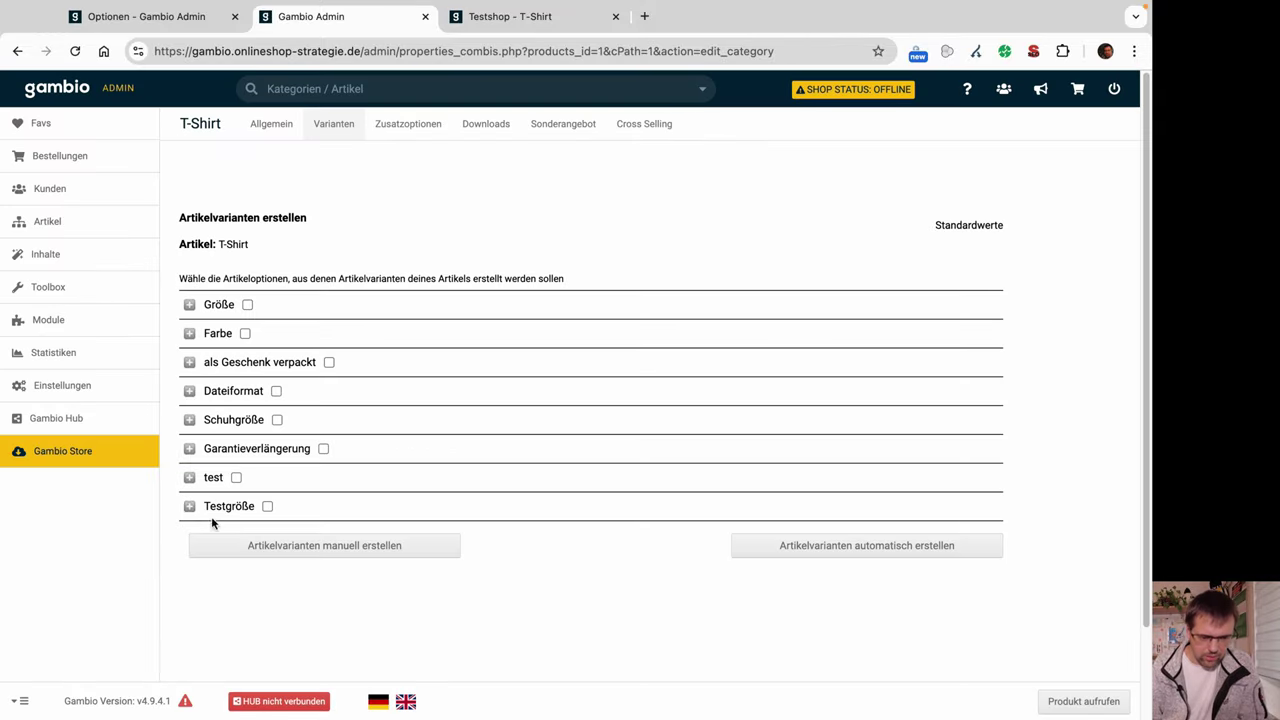
click(907, 545)
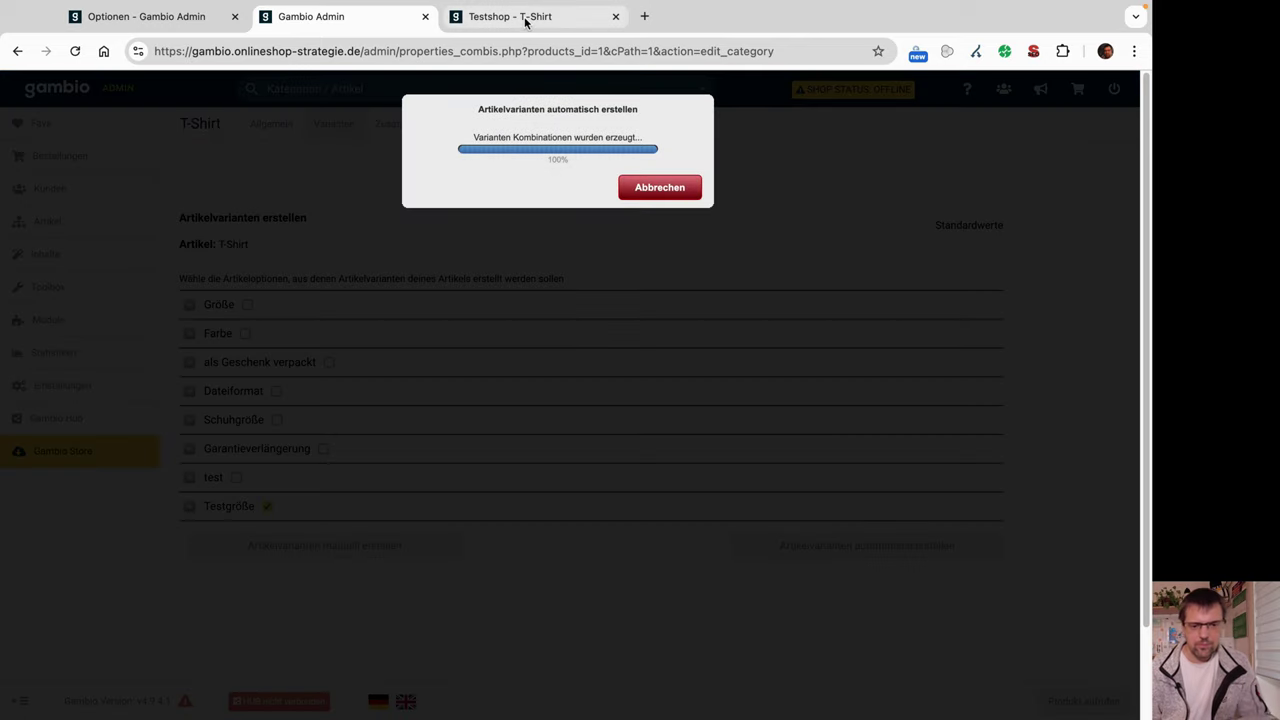
- Reload the T-Shirt in the storefront and check the surcharges listed in the Testgröße selection
click(525, 18)
key(super+r)
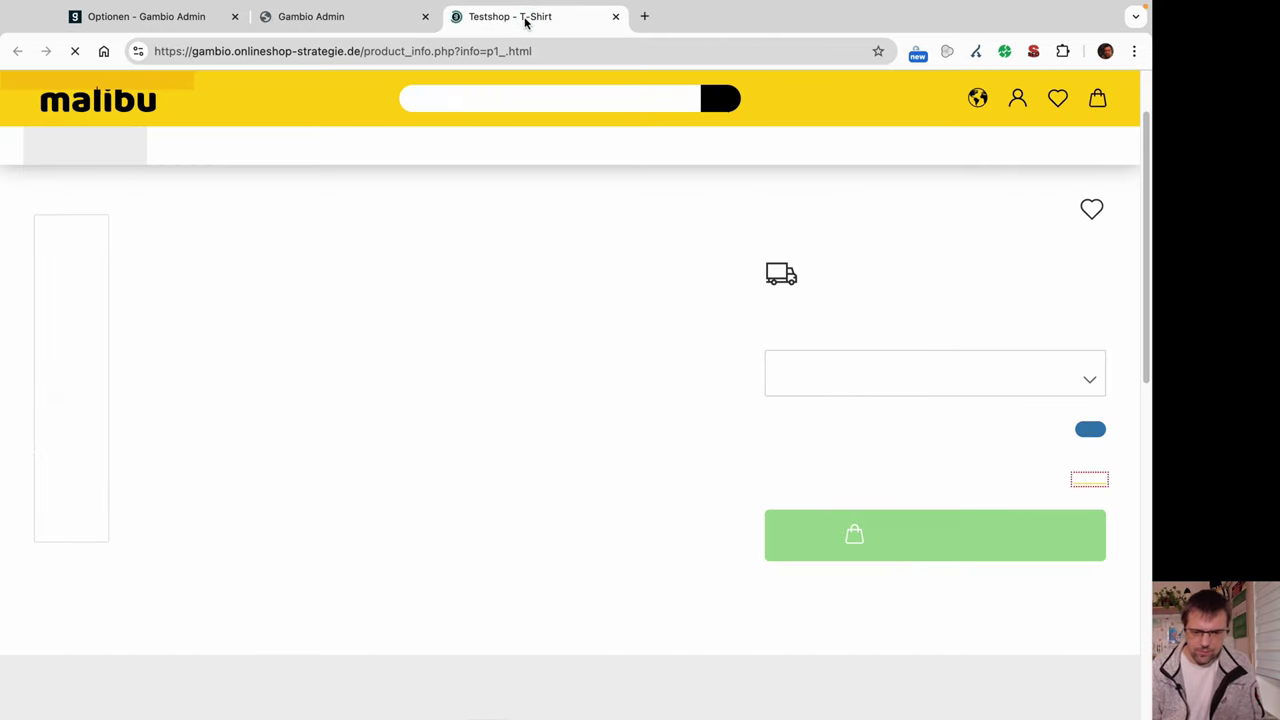
click(901, 367)
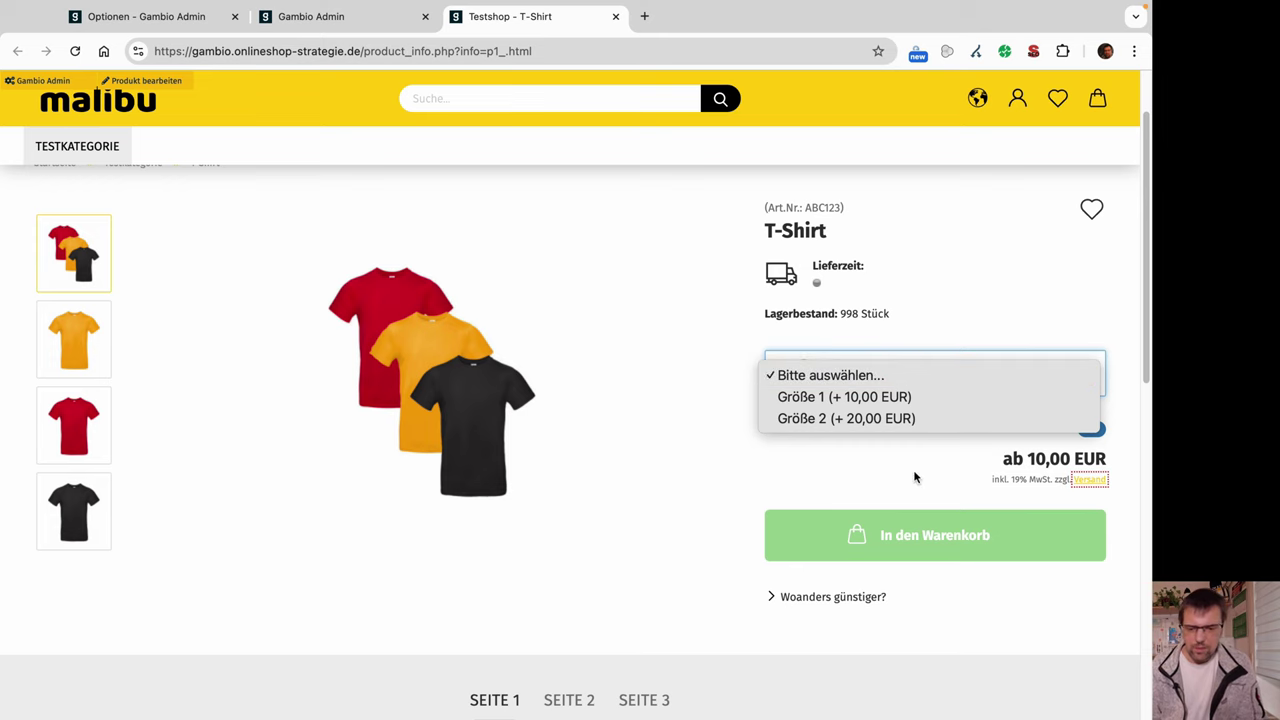
- Set Artikelvarianten-Preis anzeigen to Nein in the T-Shirt's variant settings and save
click(312, 16)
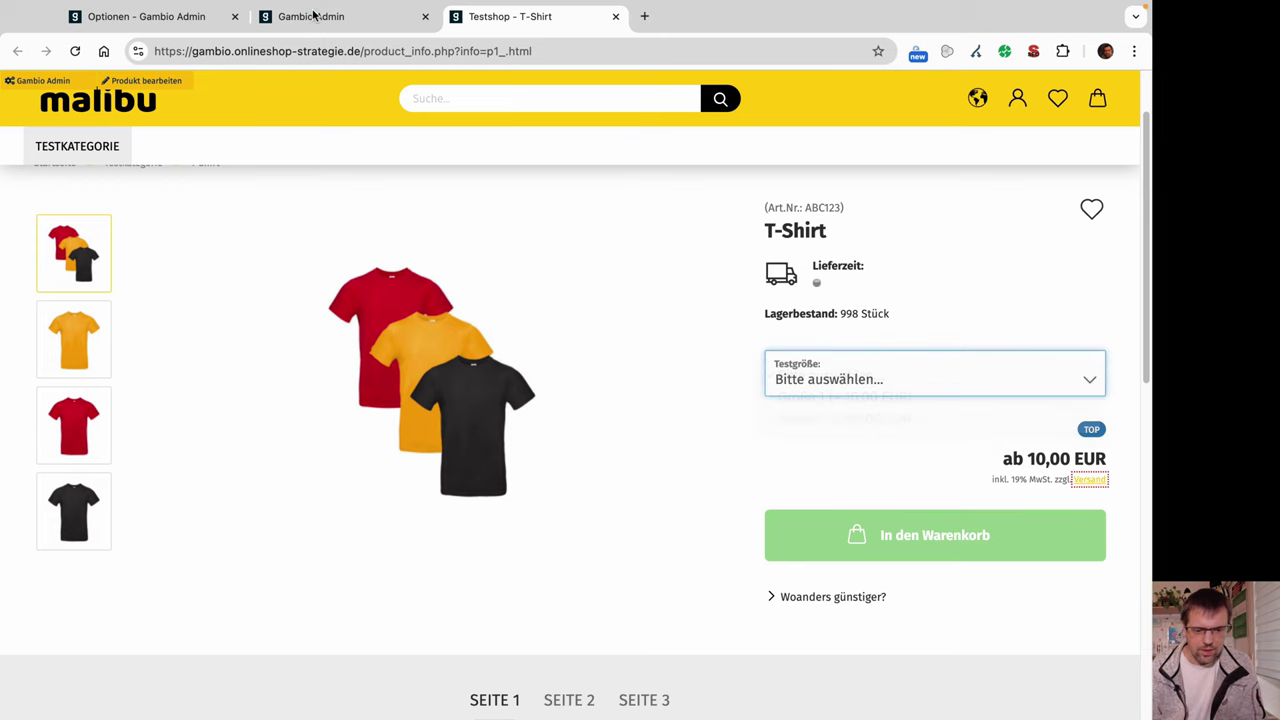
click(312, 16)
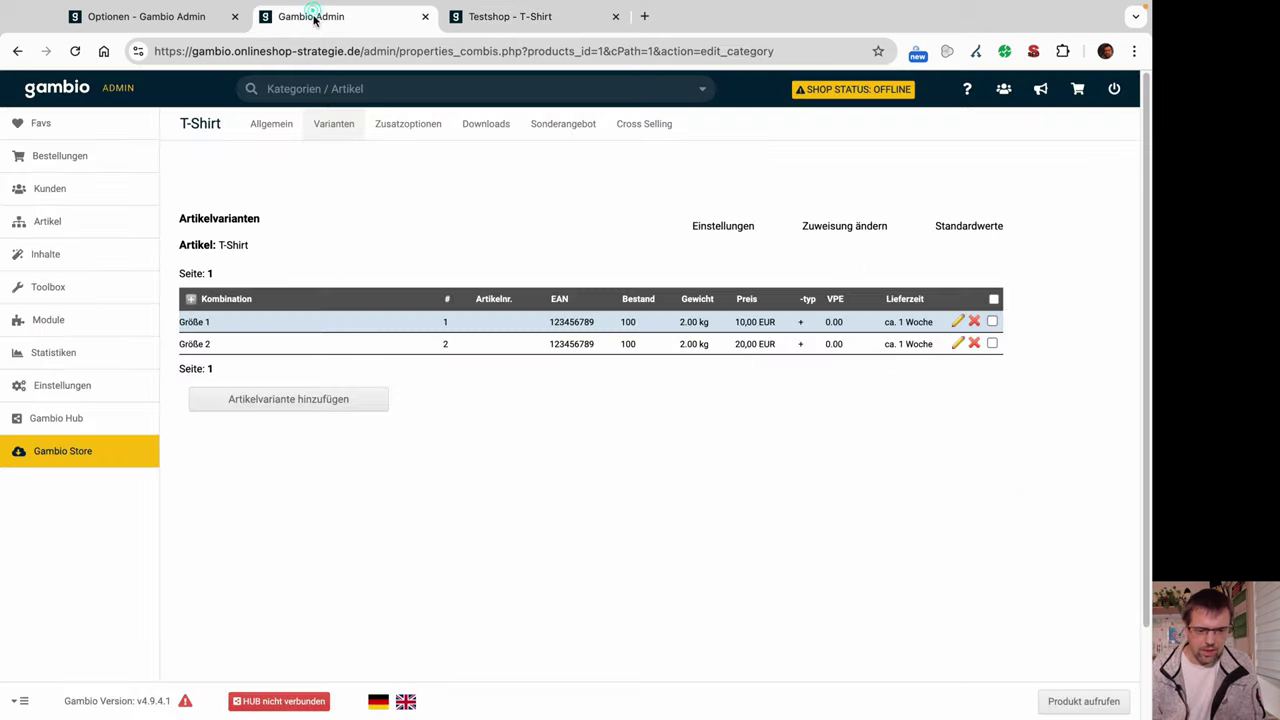
click(721, 227)
click(407, 176)
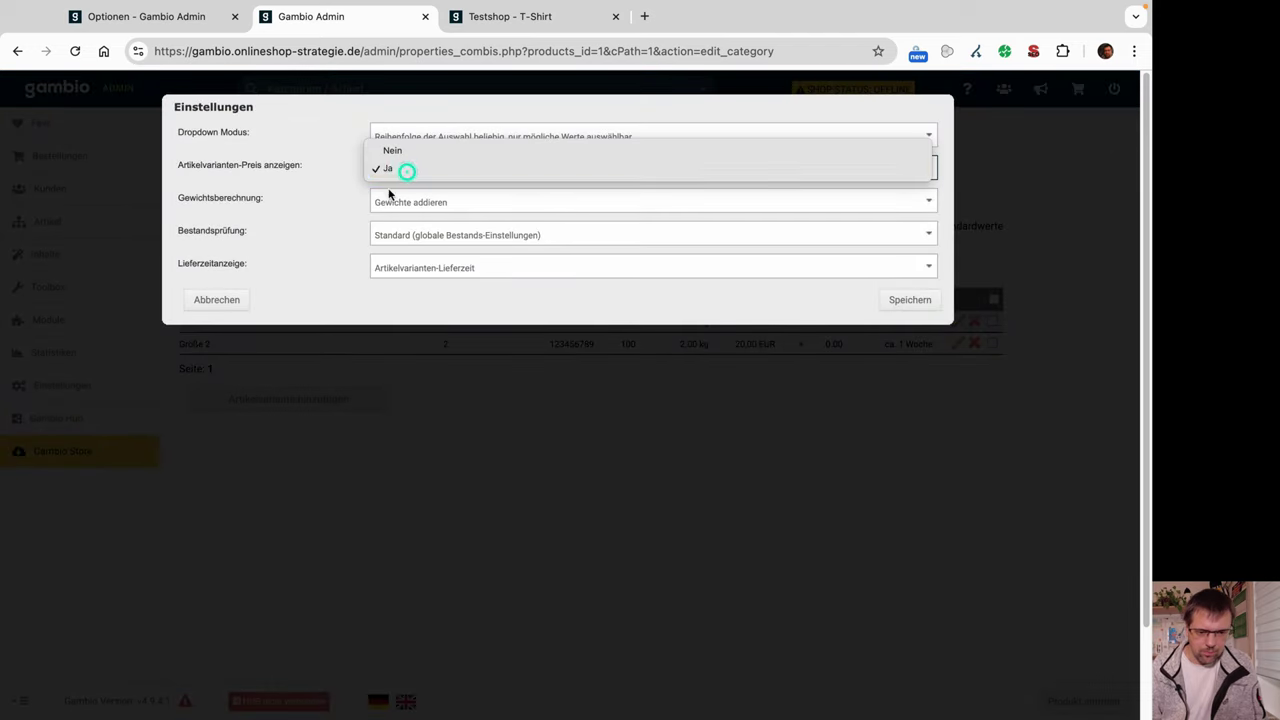
click(391, 151)
click(913, 306)
- Reload the T-Shirt in the storefront, check how the Testgröße entries are listed, and choose Größe 2 to check its price
click(519, 17)
key(super+r)
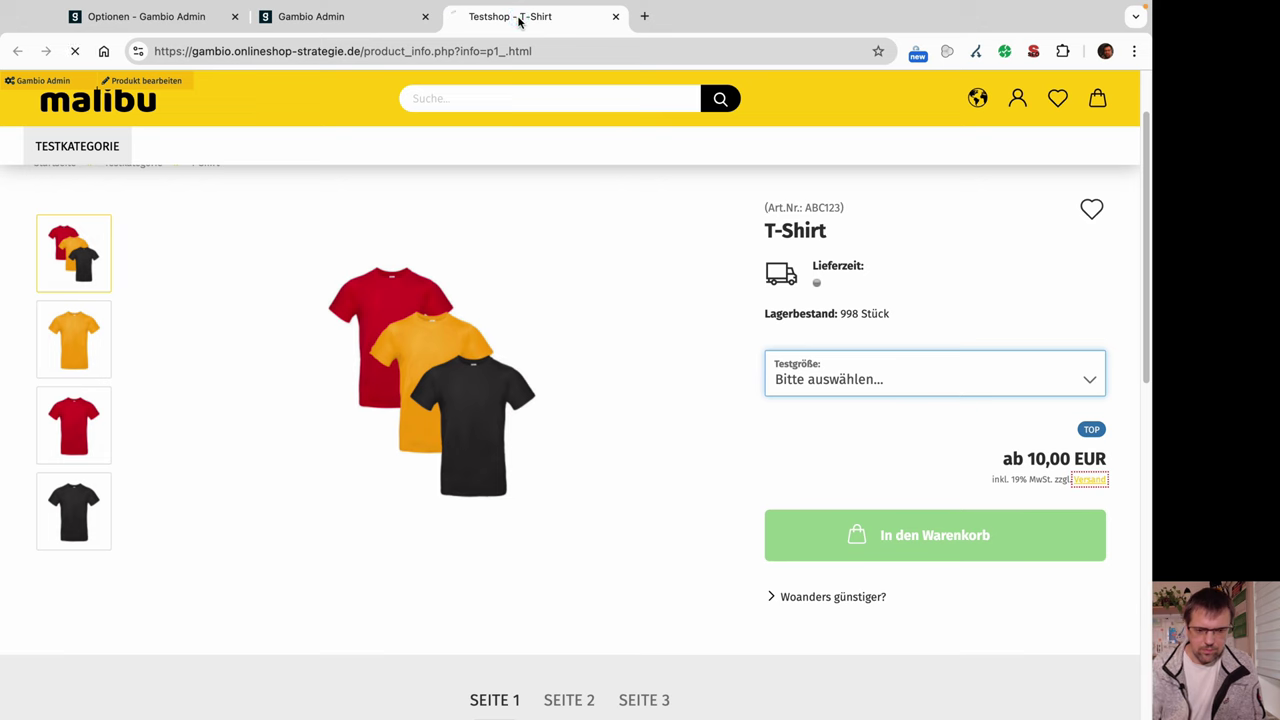
click(942, 380)
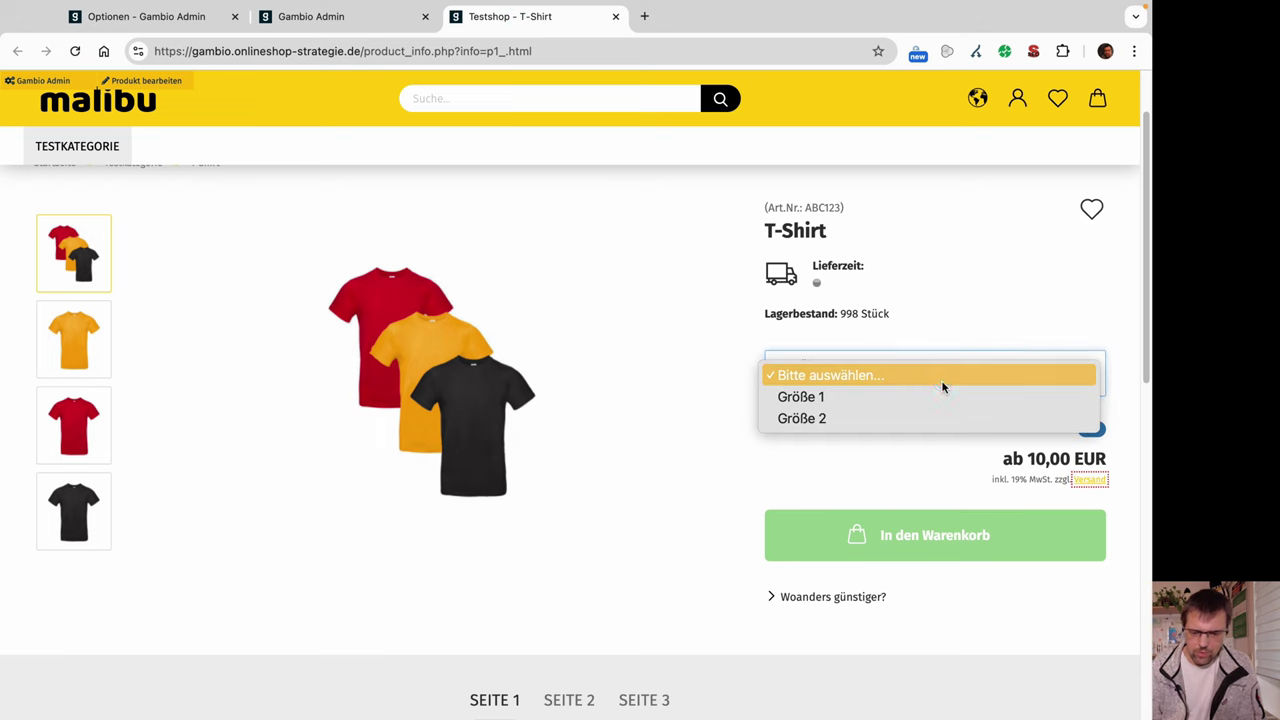
click(933, 329)
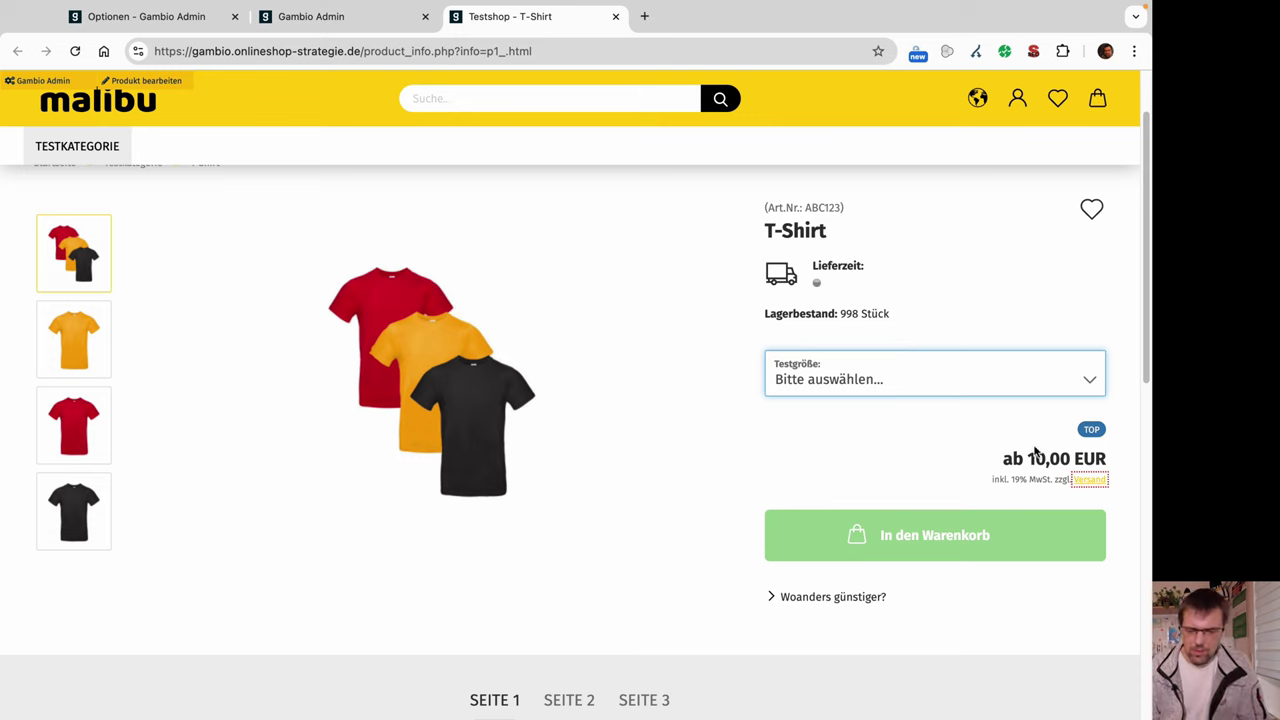
click(886, 390)
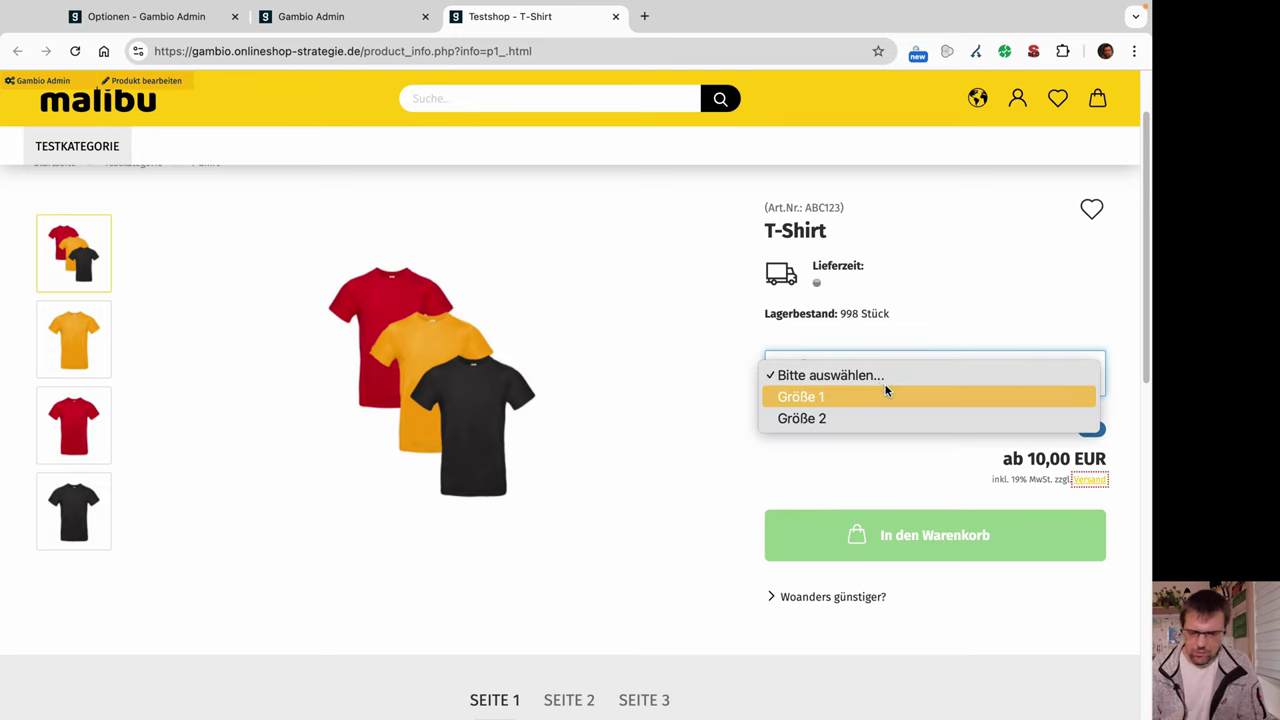
click(826, 418)
click(836, 372)
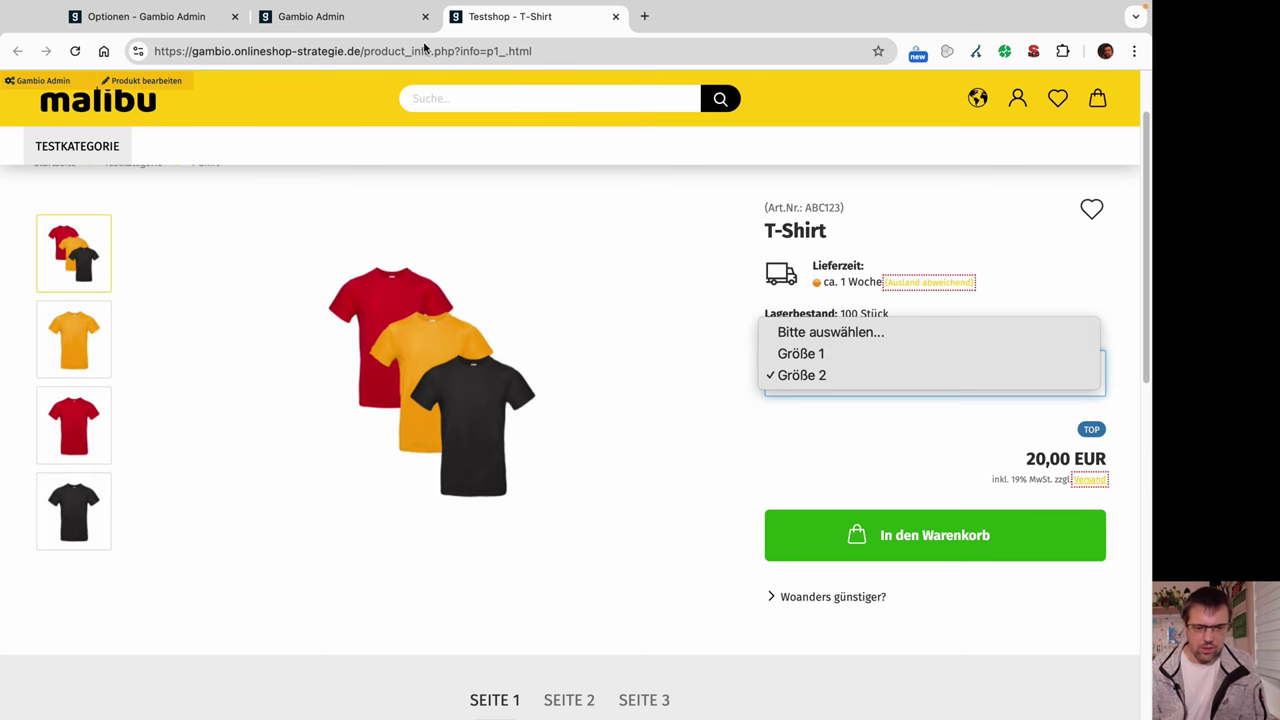
- Delete all of the T-Shirt's Testgröße variants in the admin, with Alle Kombinationen dieses Artikels löschen enabled
click(390, 27)
click(390, 27)
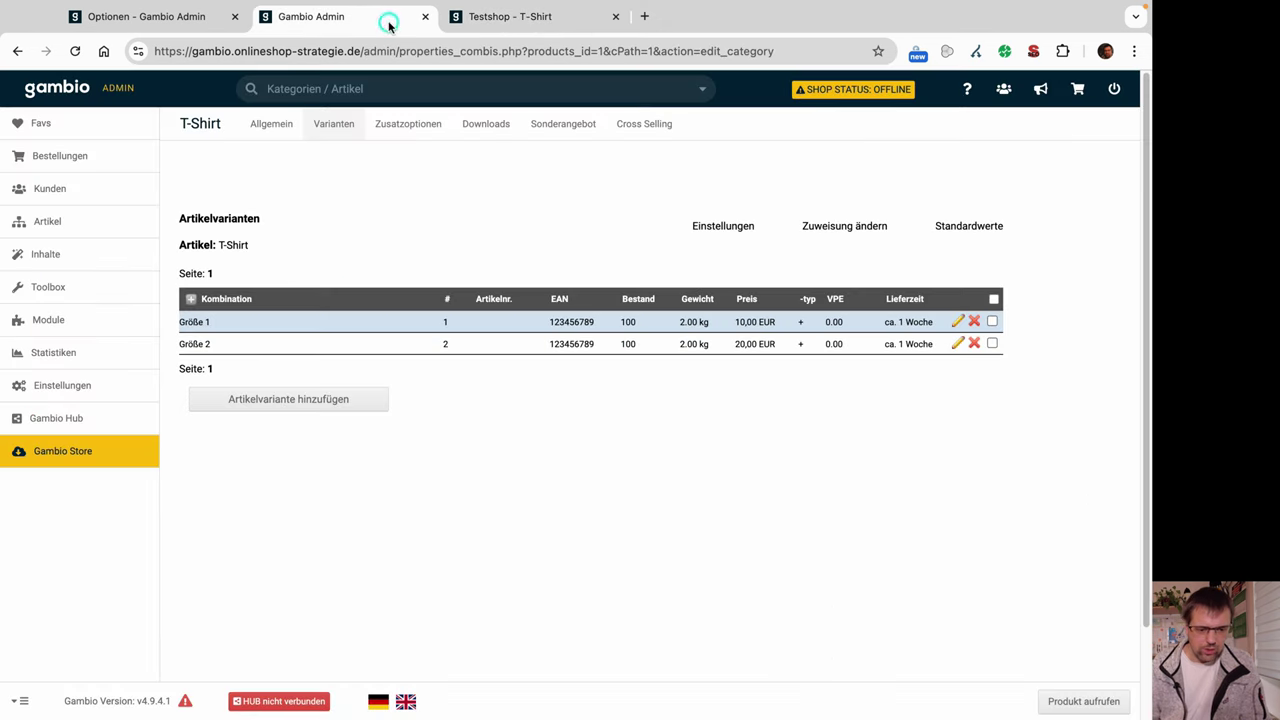
click(994, 300)
click(907, 398)
click(181, 161)
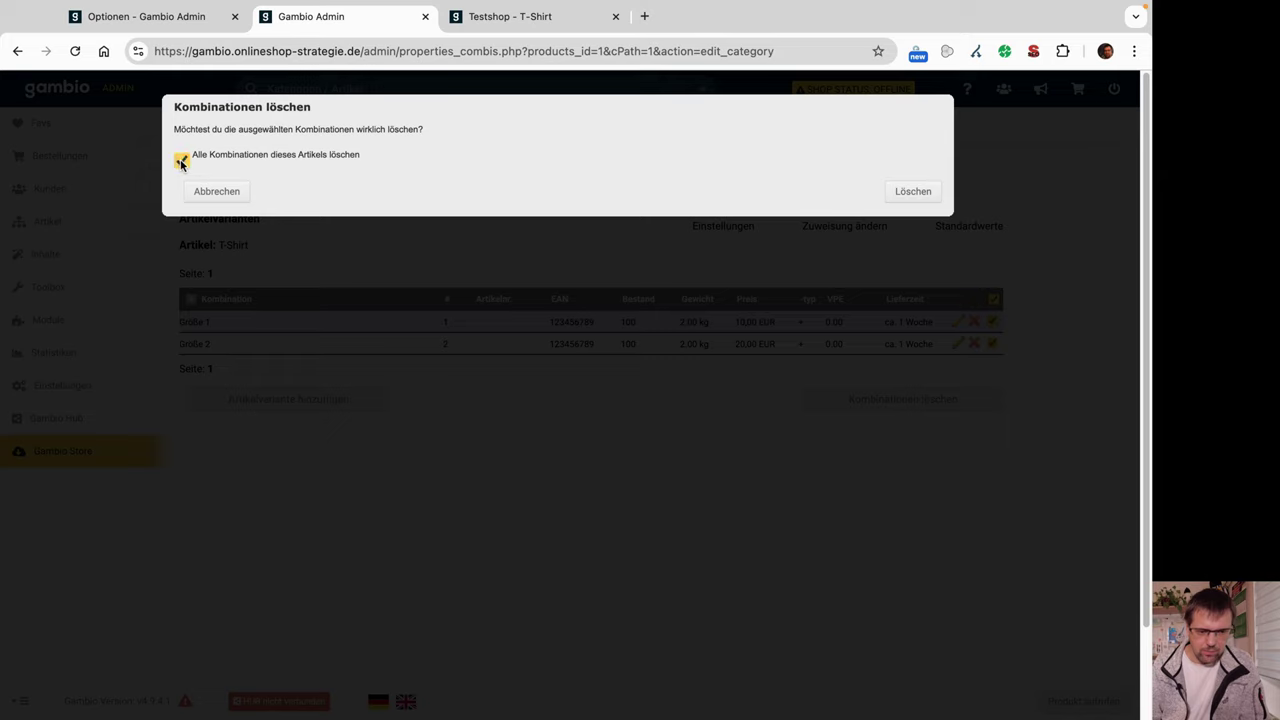
click(912, 190)
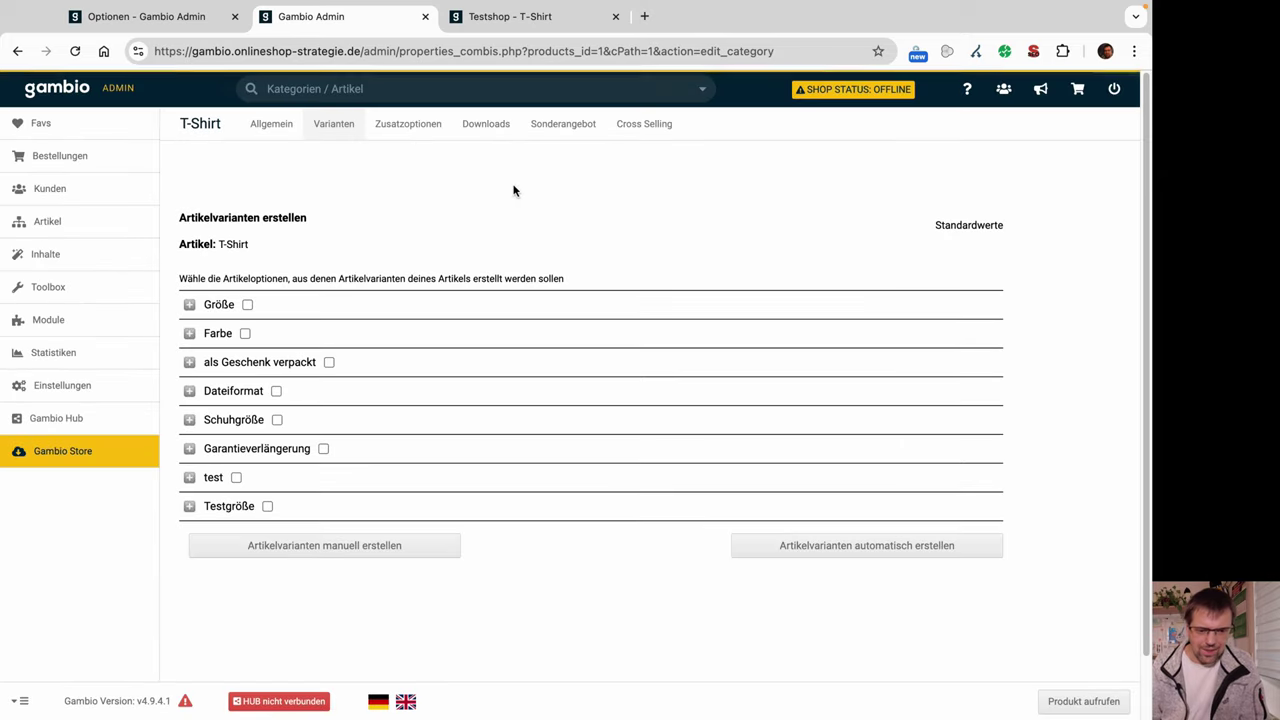
- Assign Testgröße to the T-Shirt as a Zusatzoption and save the assignment
click(396, 124)
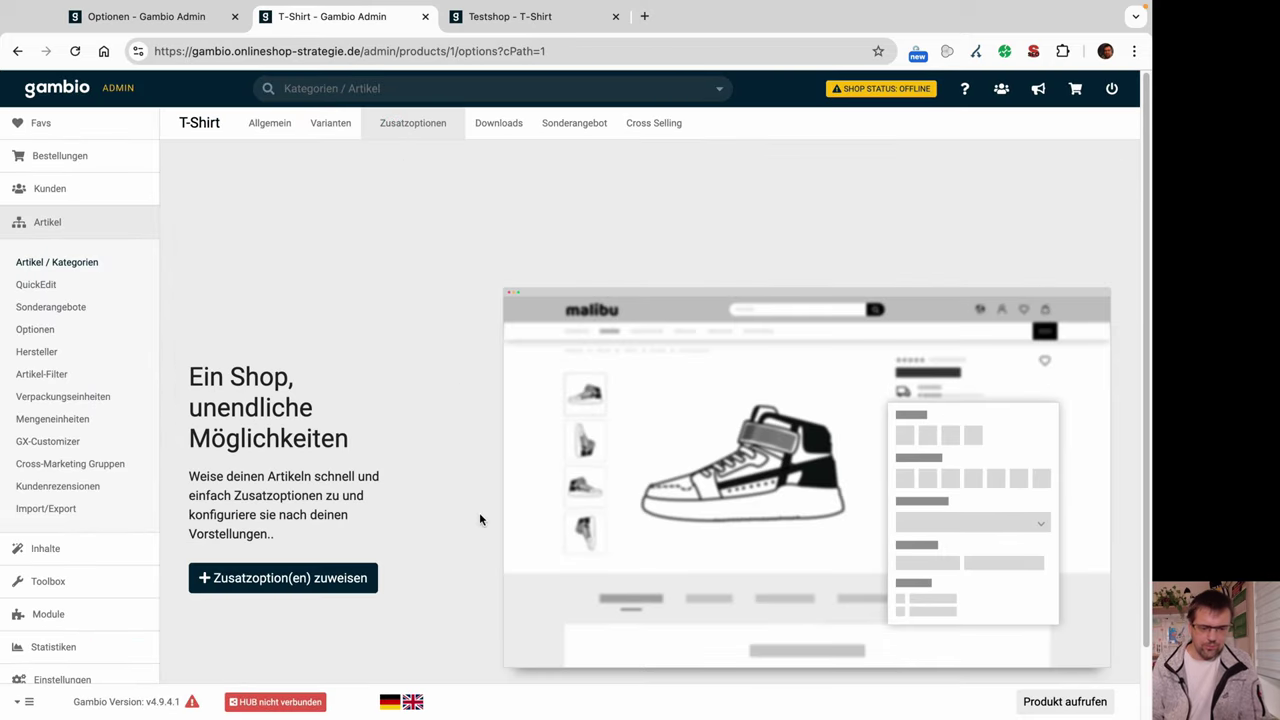
click(290, 578)
click(246, 566)
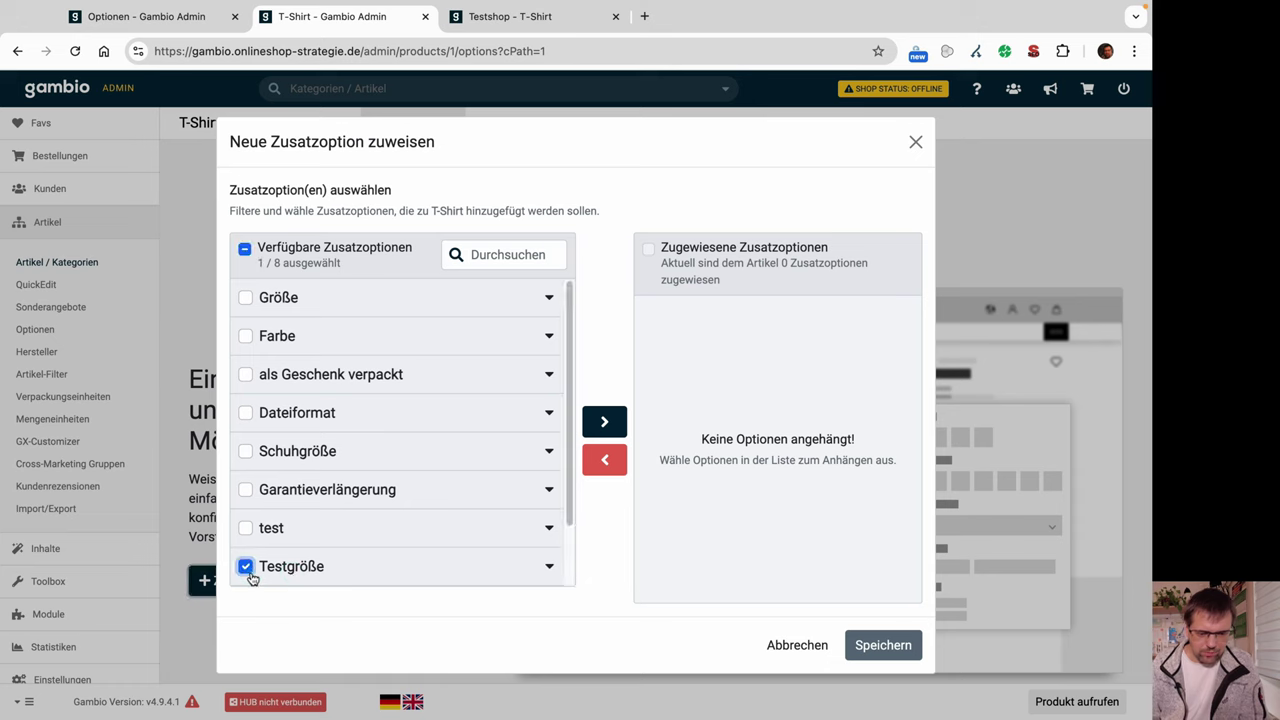
click(604, 421)
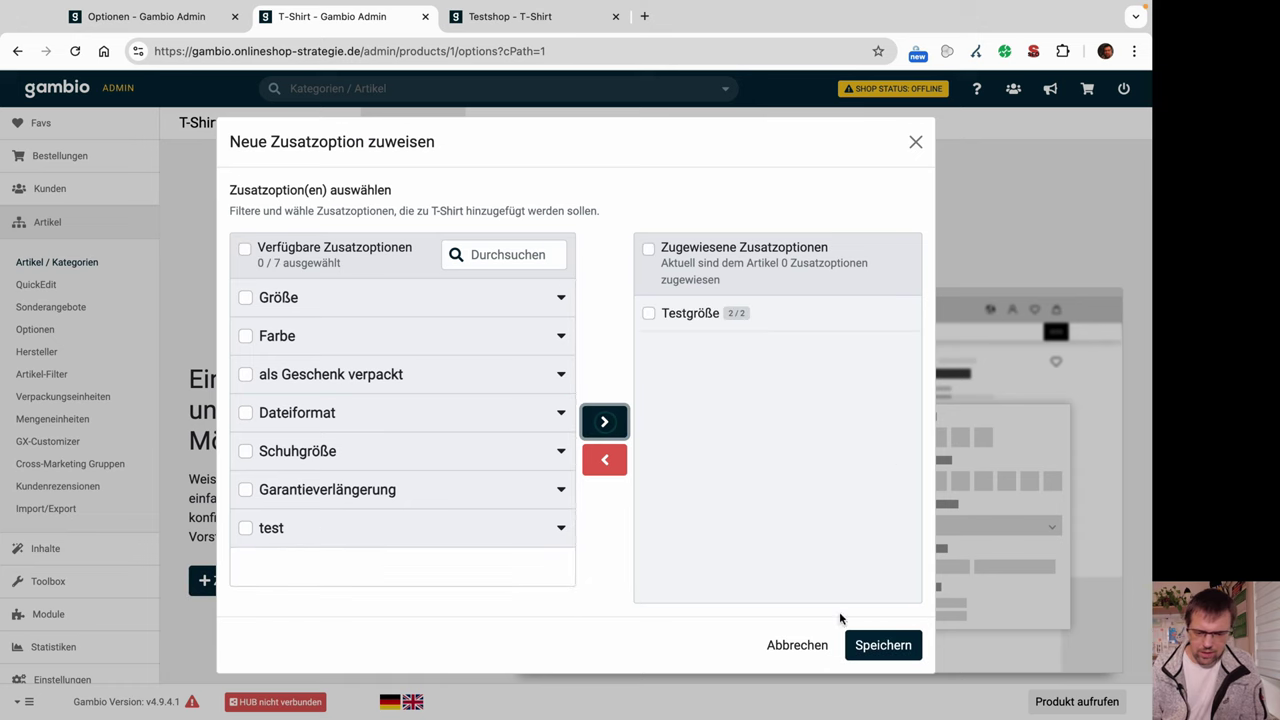
click(878, 645)
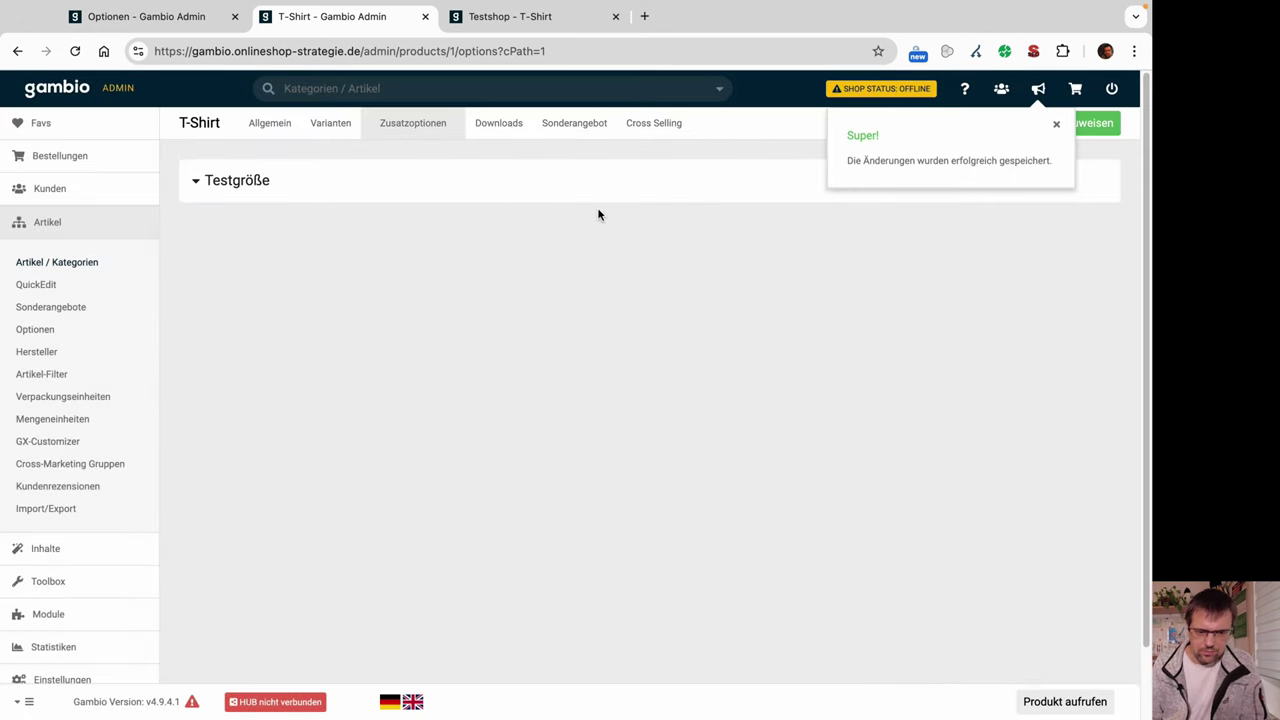
- View the T-Shirt in the storefront and check the preselected Testgröße and the surcharges of its values
click(507, 18)
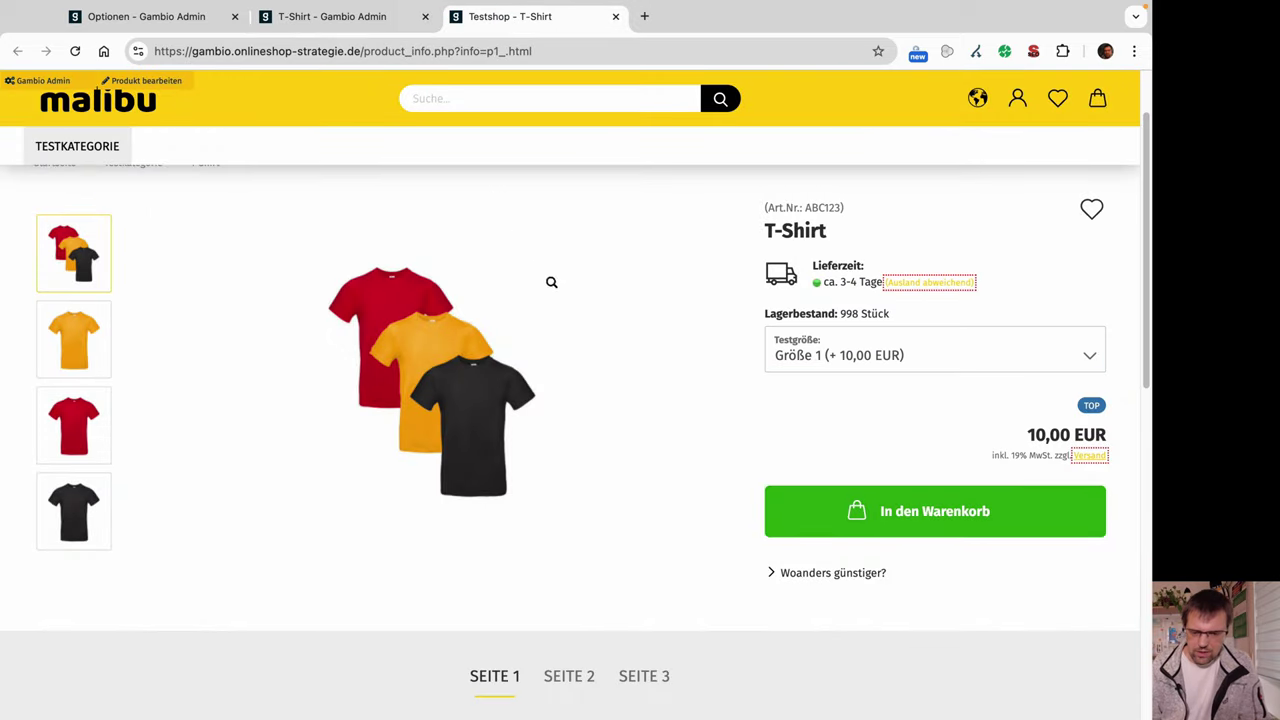
click(936, 351)
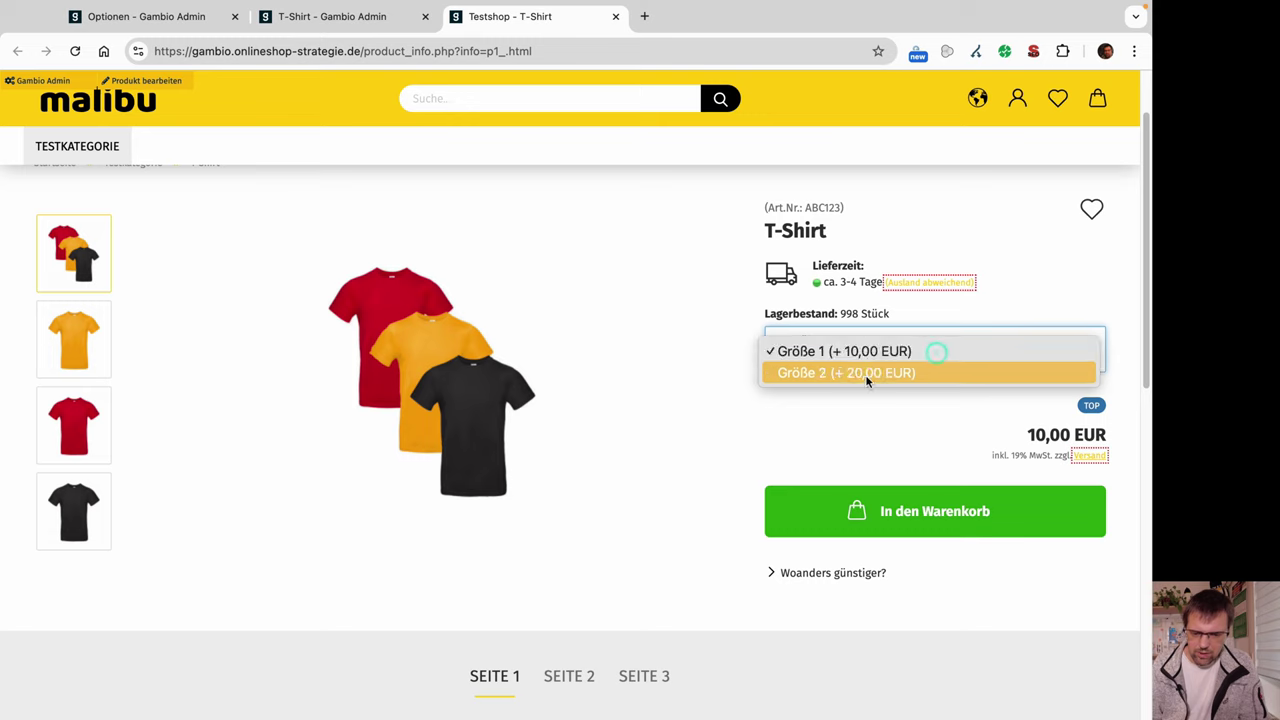
click(936, 351)
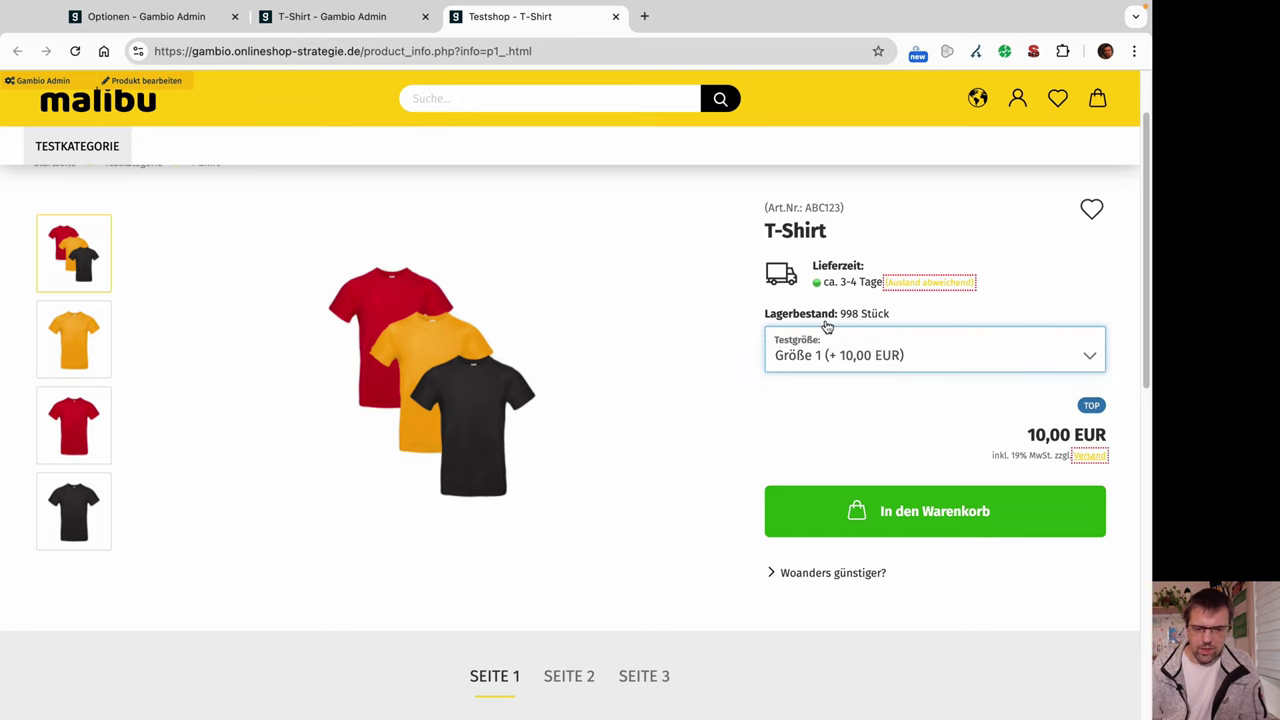
- Edit the Bruttopreis of Größe 1 in the T-Shirt's Testgröße Zusatzoption and save
click(328, 20)
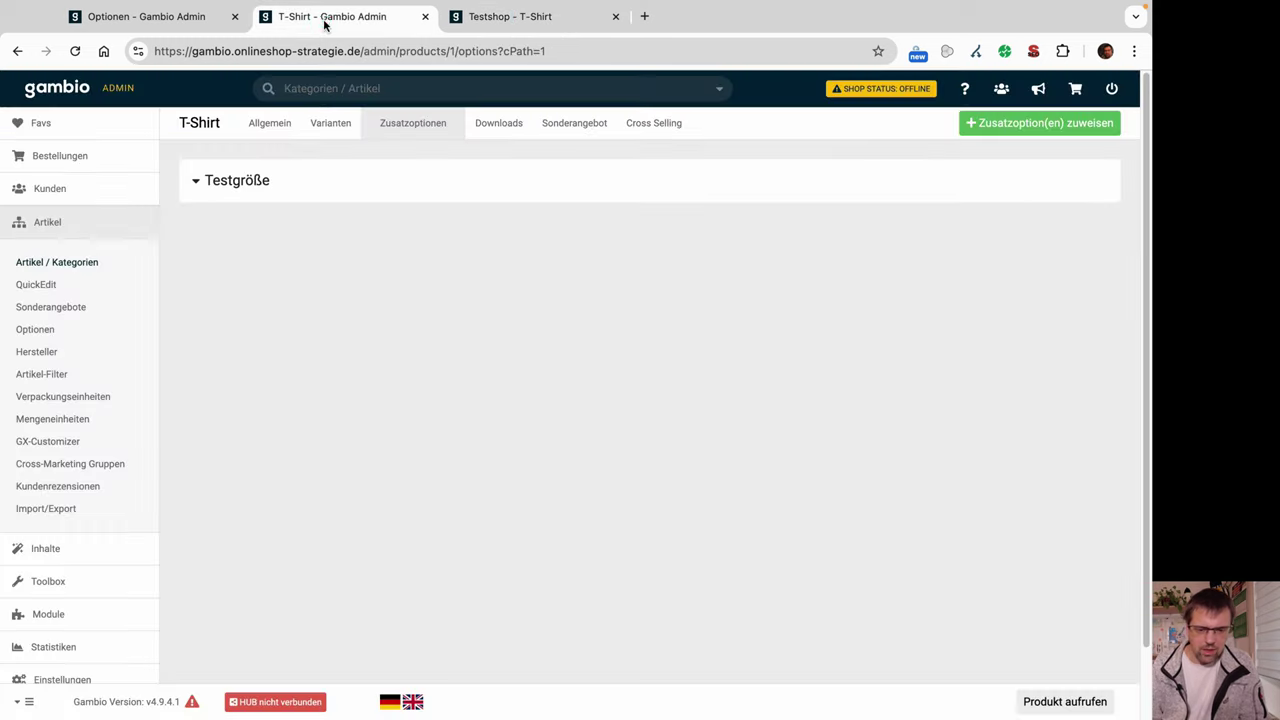
click(197, 184)
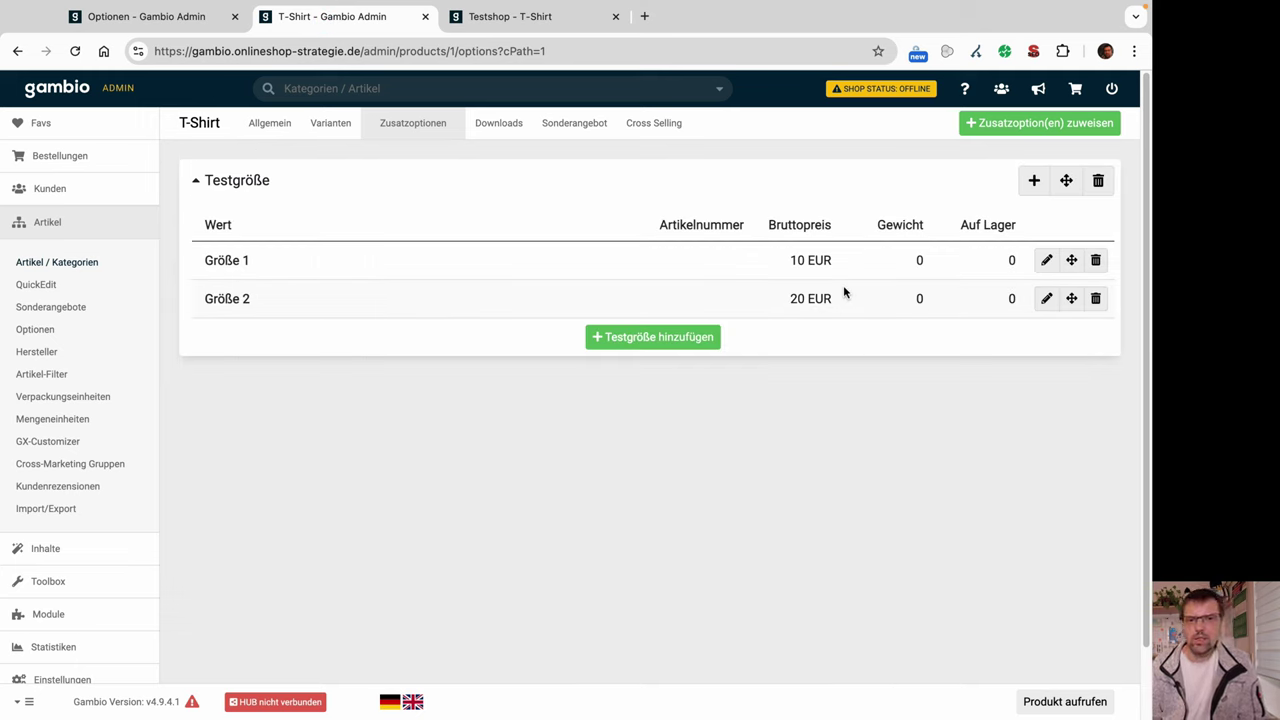
click(1046, 260)
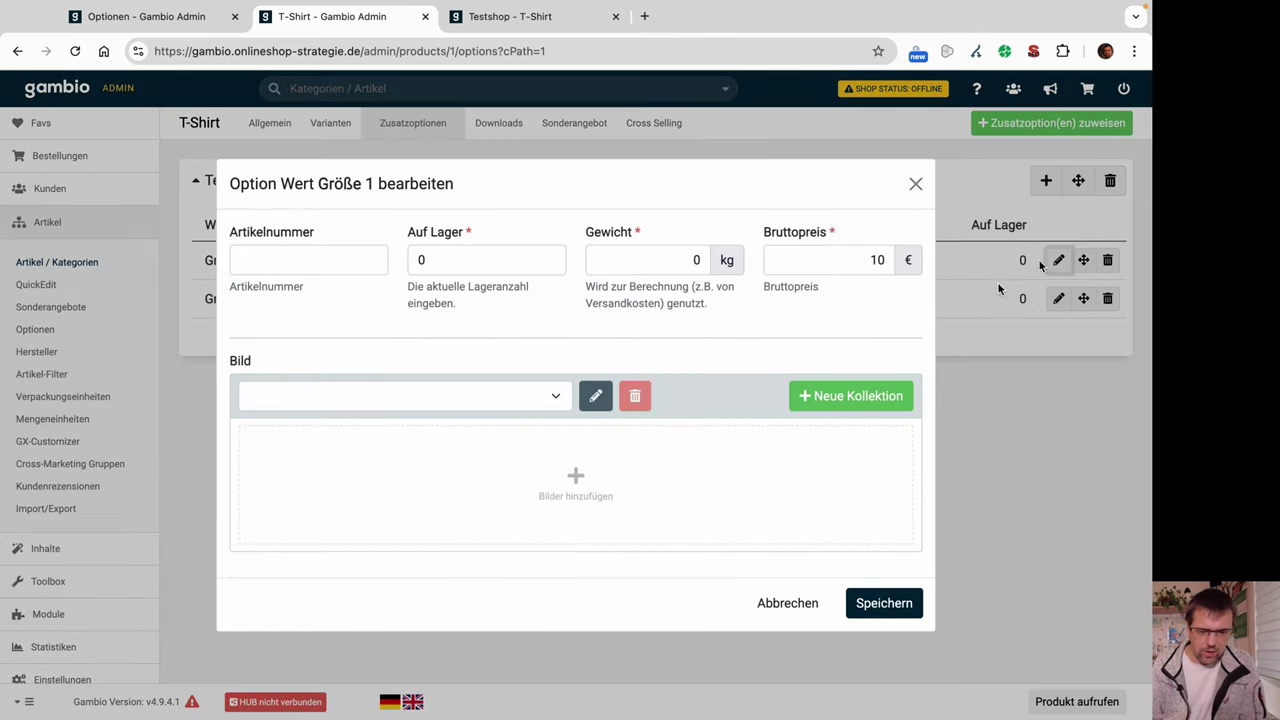
click(841, 260)
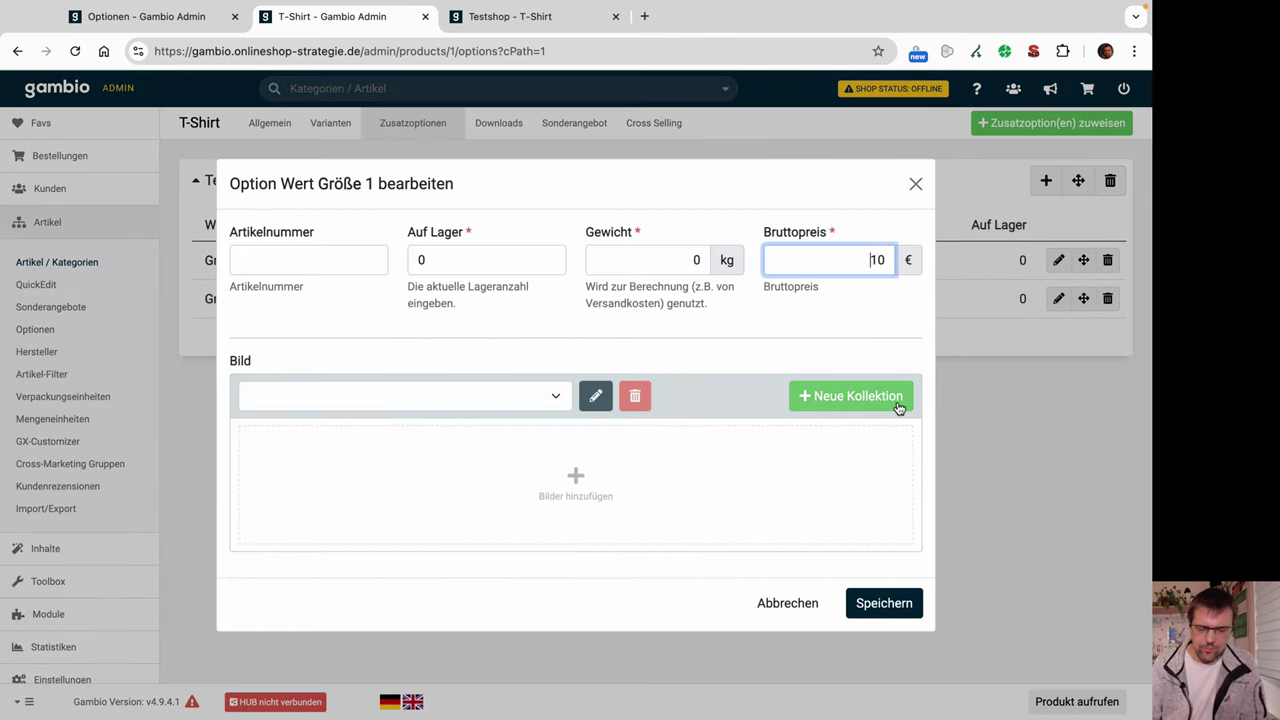
text(1)
click(876, 606)
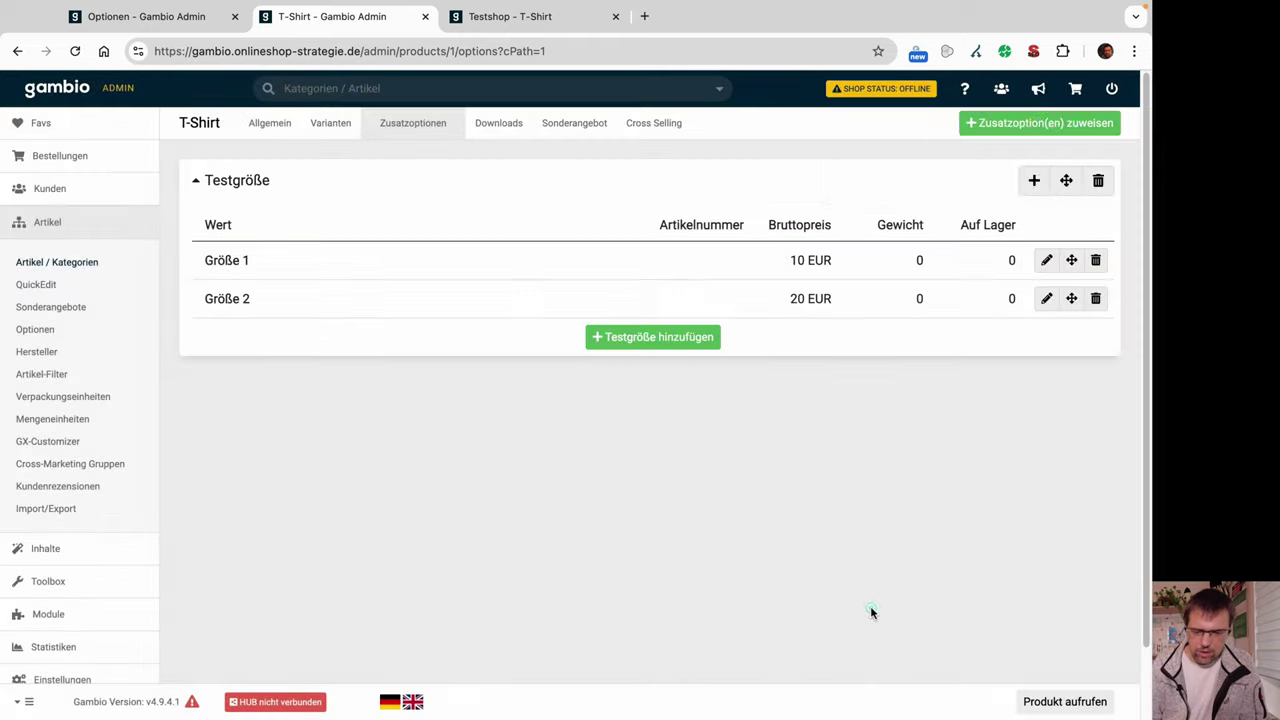
- Reload the T-Shirt in the storefront and compare the price surcharges of the Testgröße values Größe 1 and Größe 2
click(487, 28)
key(super+r)
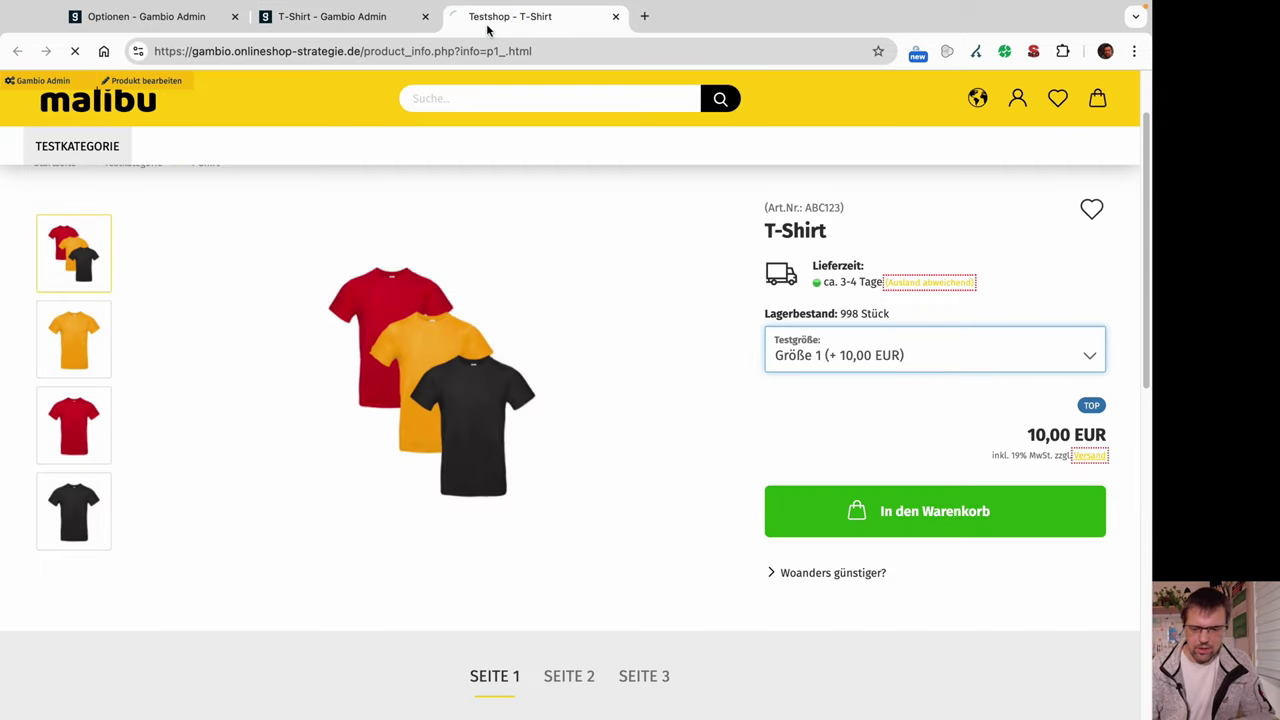
click(938, 355)
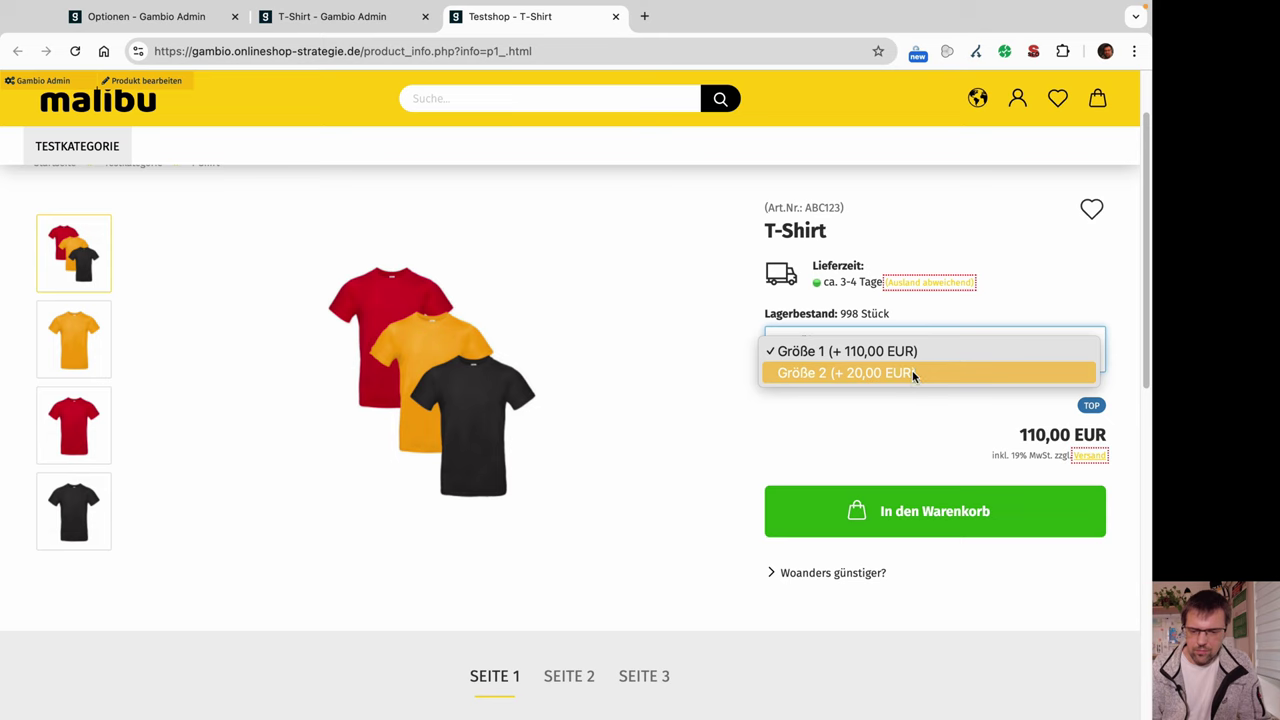
click(913, 372)
key(super+r)
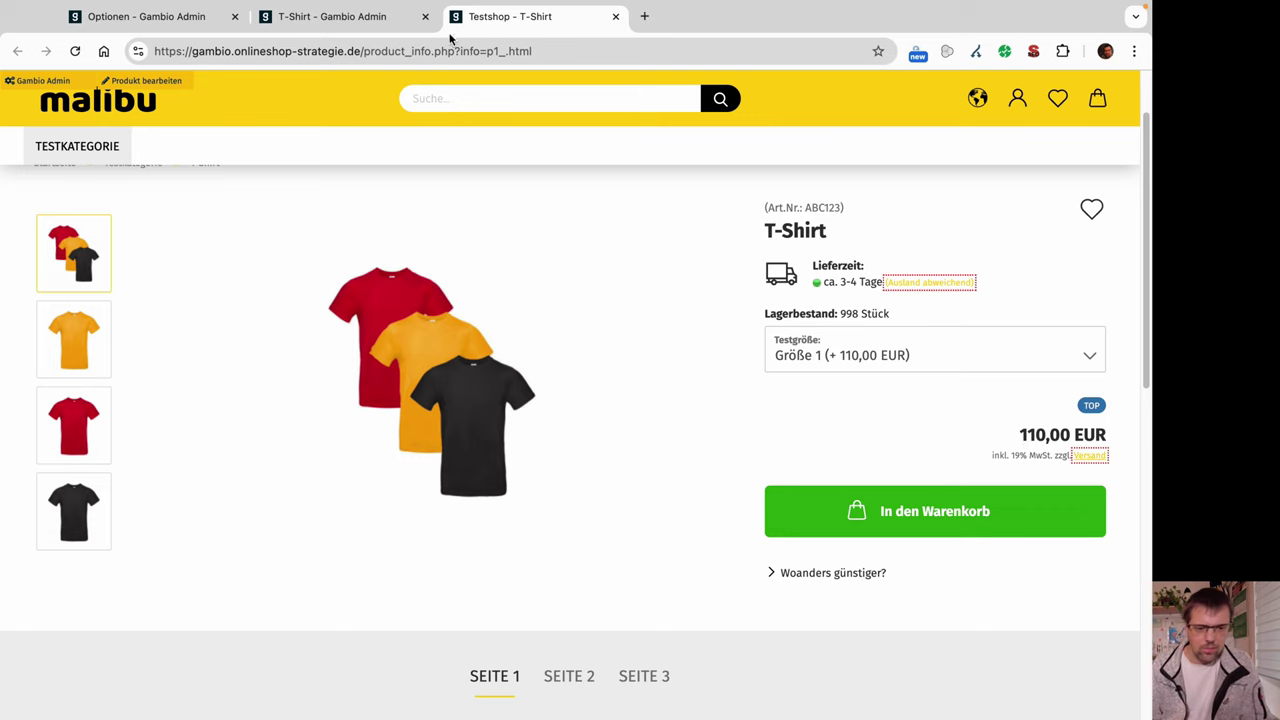
- Delete the Testgröße Zusatzoption from the T-Shirt in the admin and open the article's Varianten
click(370, 19)
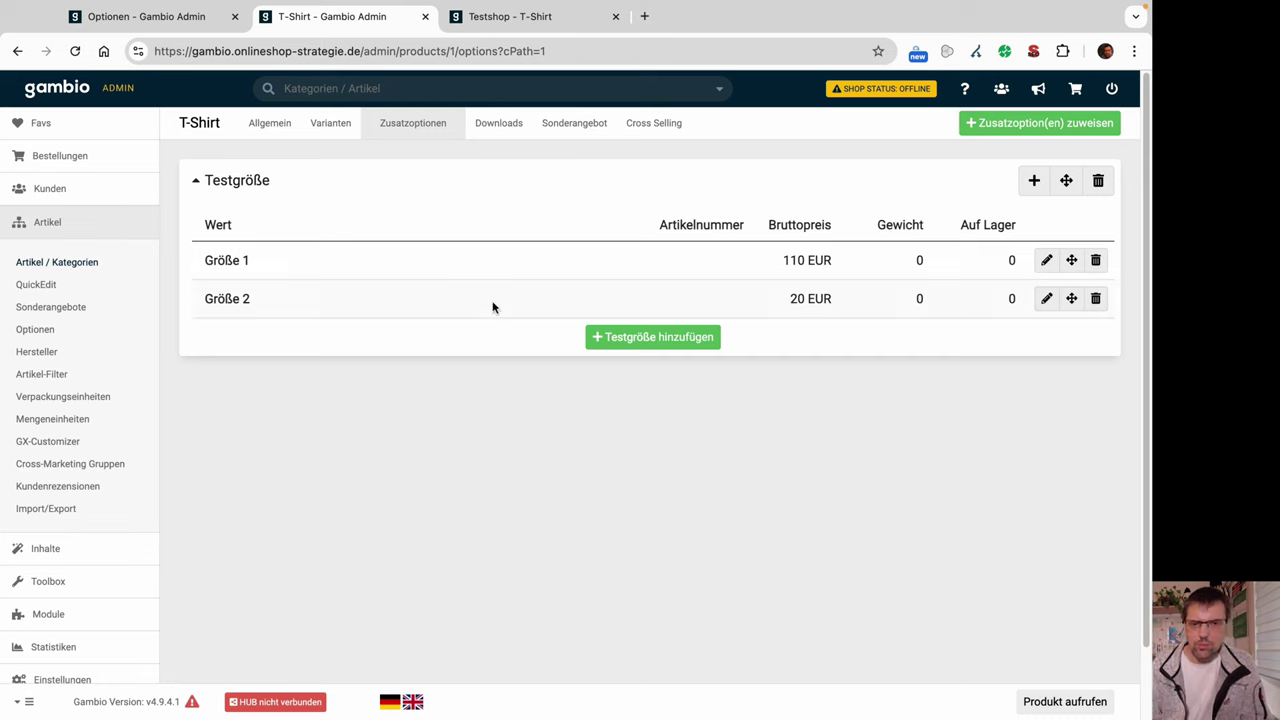
click(1099, 182)
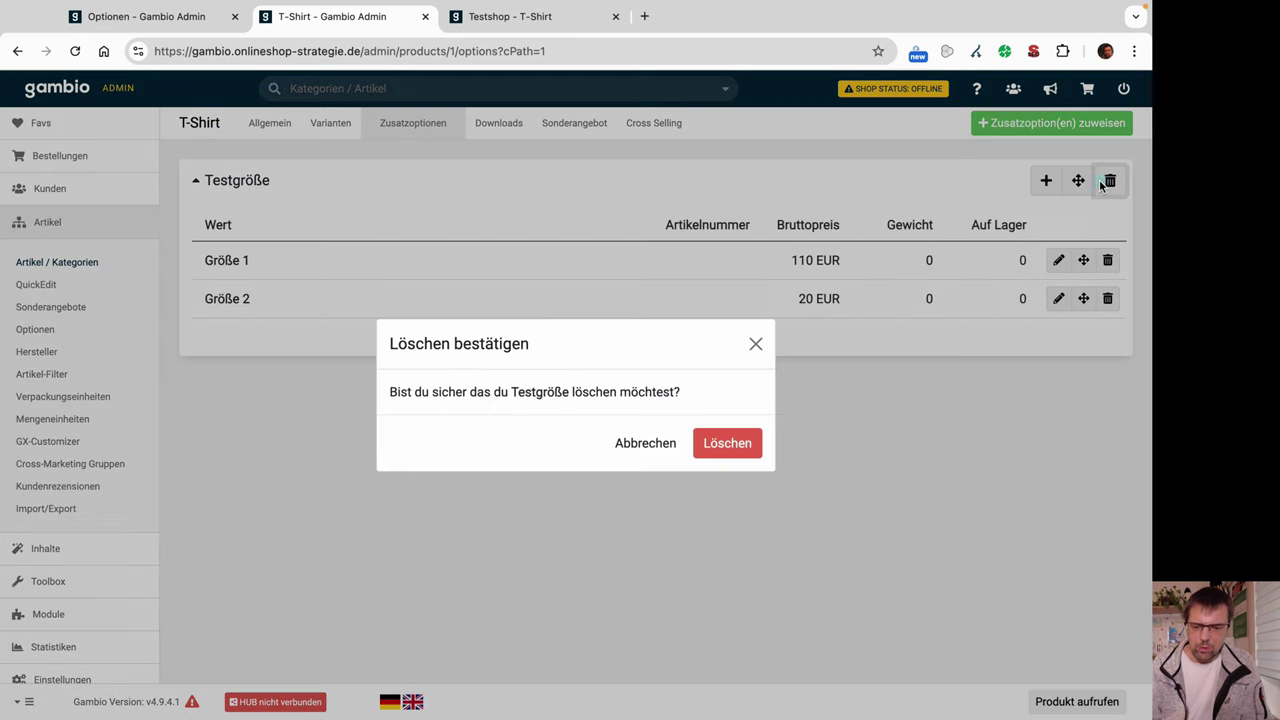
click(727, 441)
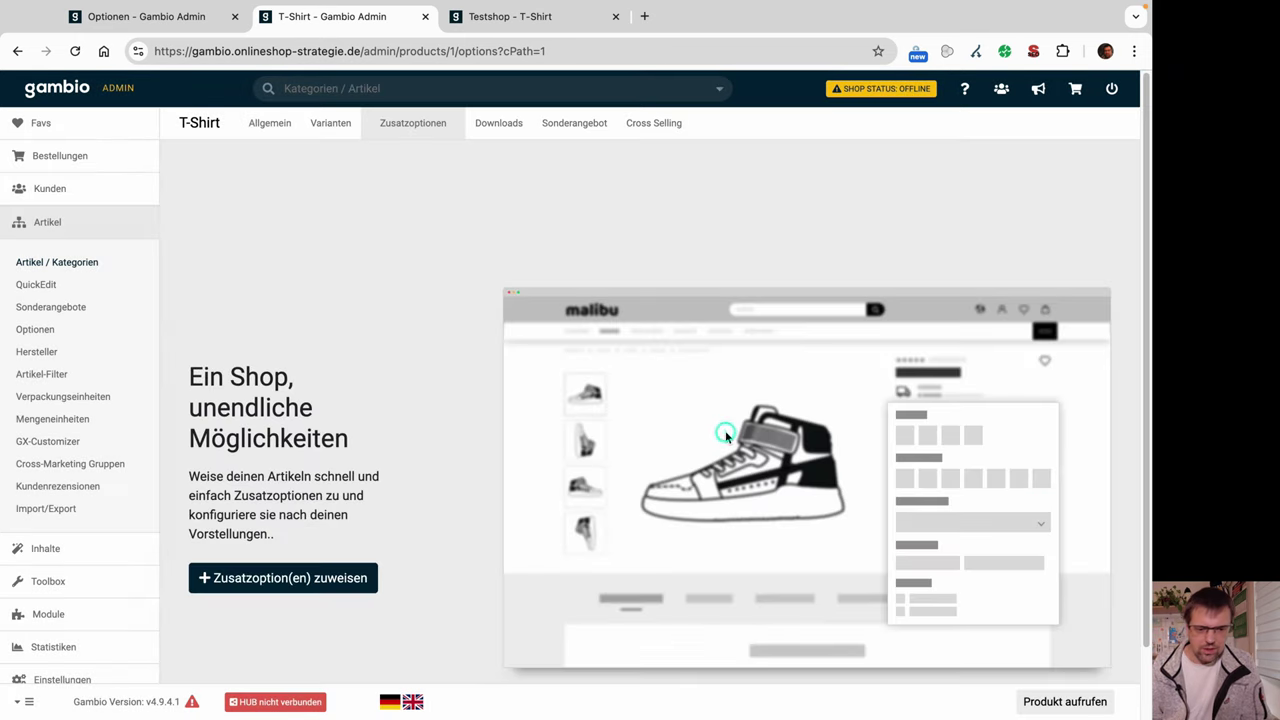
click(330, 126)
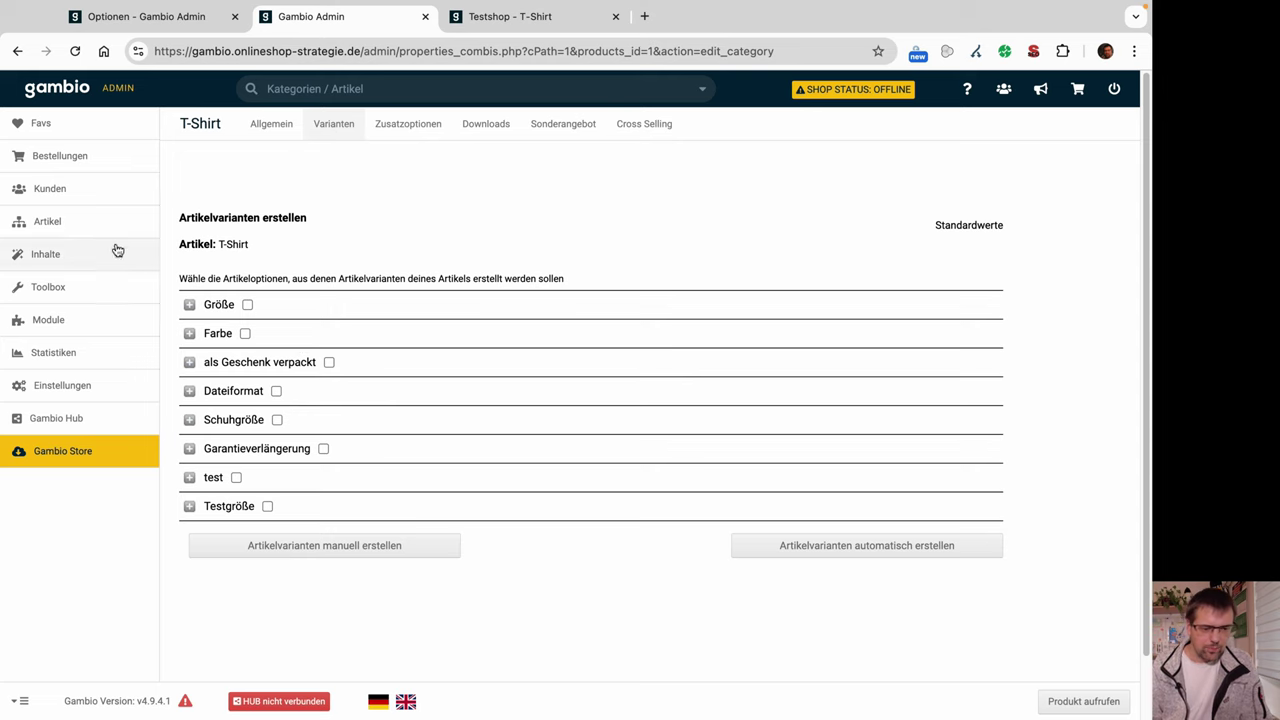
- Try out red.png as the image of the value S in the Größe option, then remove it and discard the edit
mouse_move(66, 240)
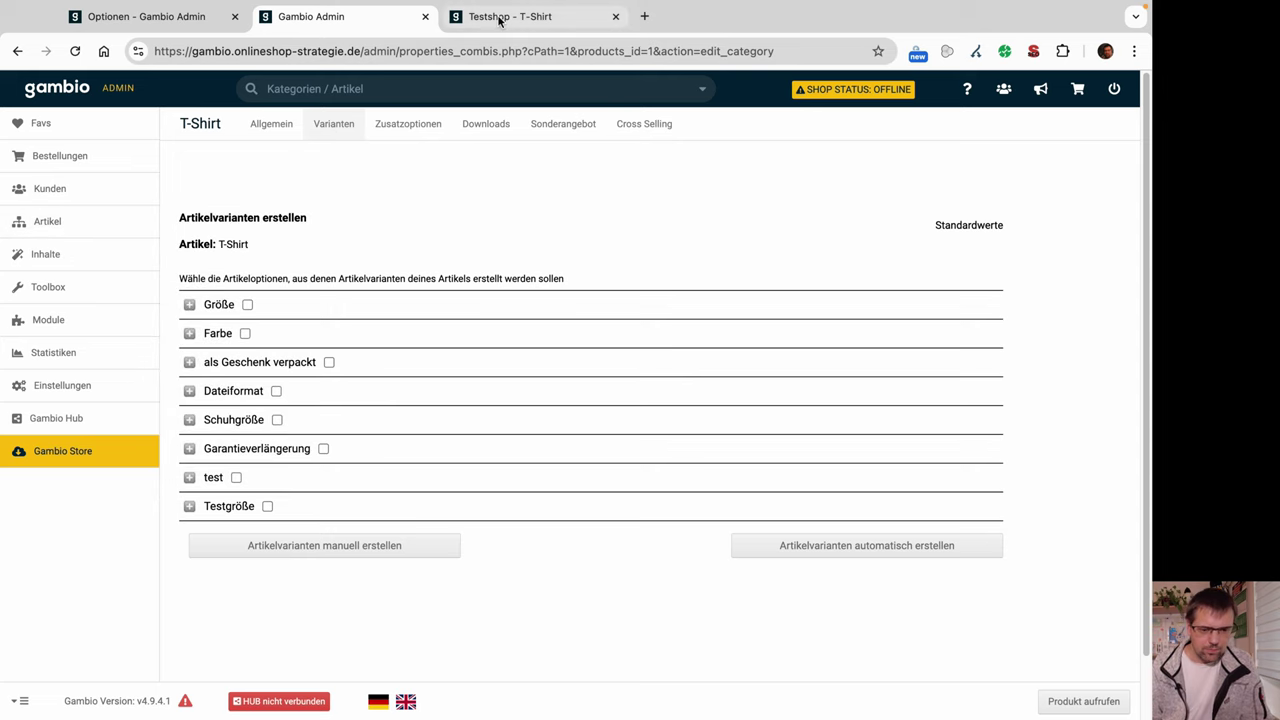
click(505, 16)
click(200, 16)
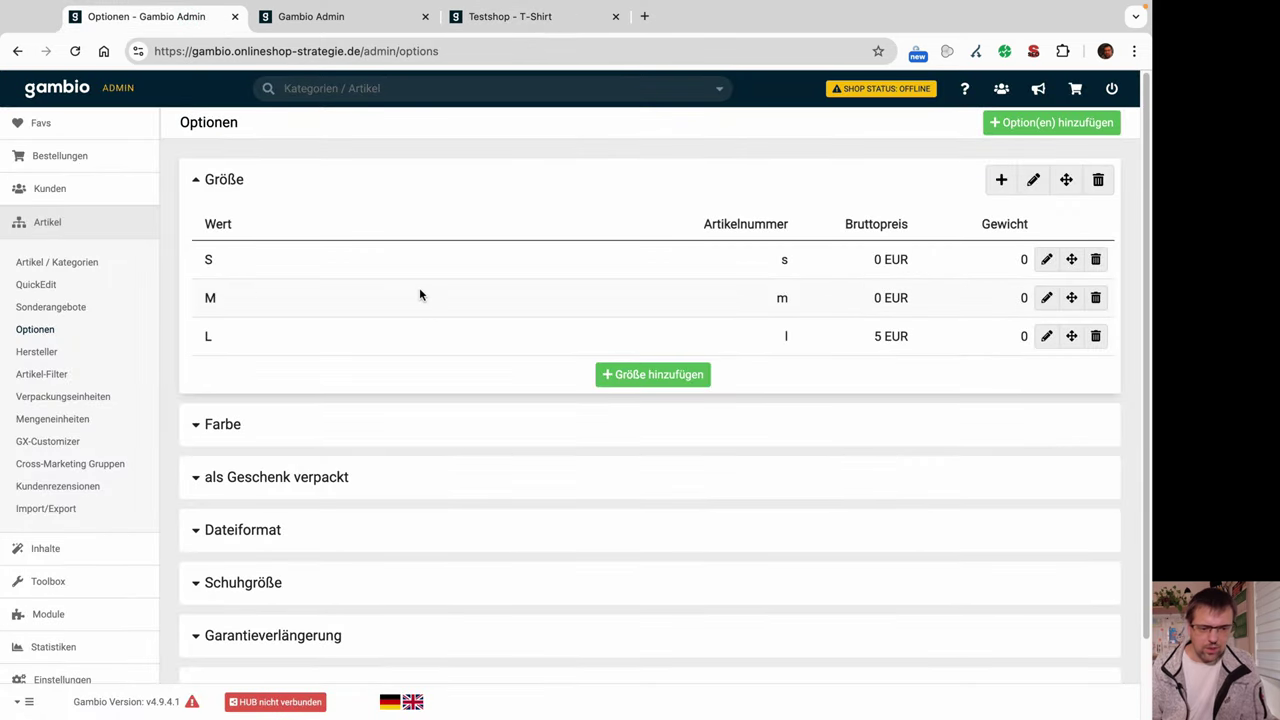
click(1046, 261)
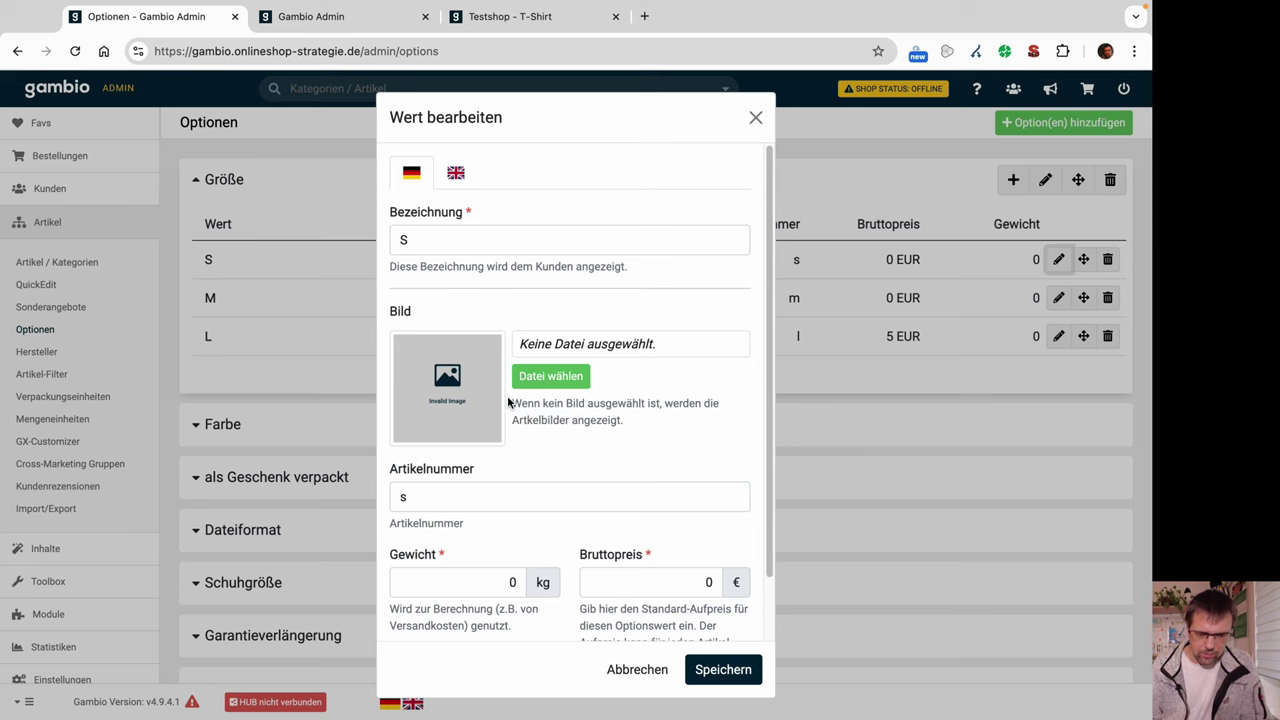
click(548, 377)
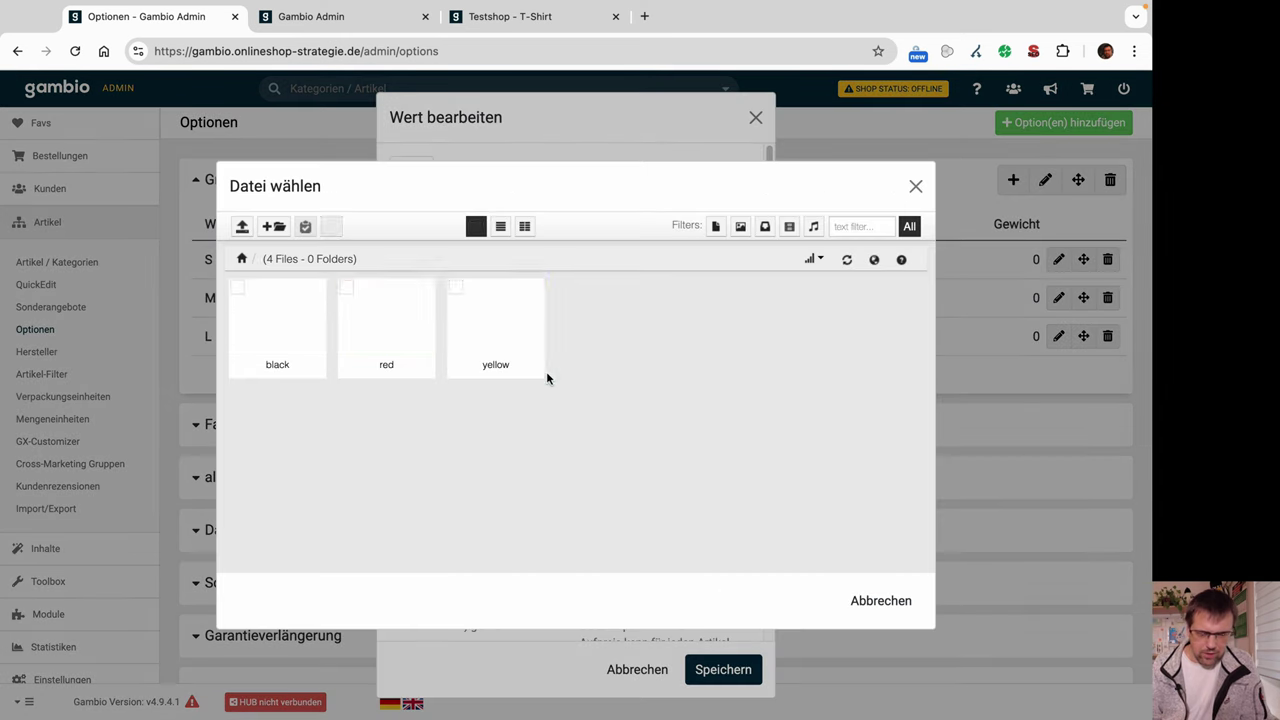
click(398, 329)
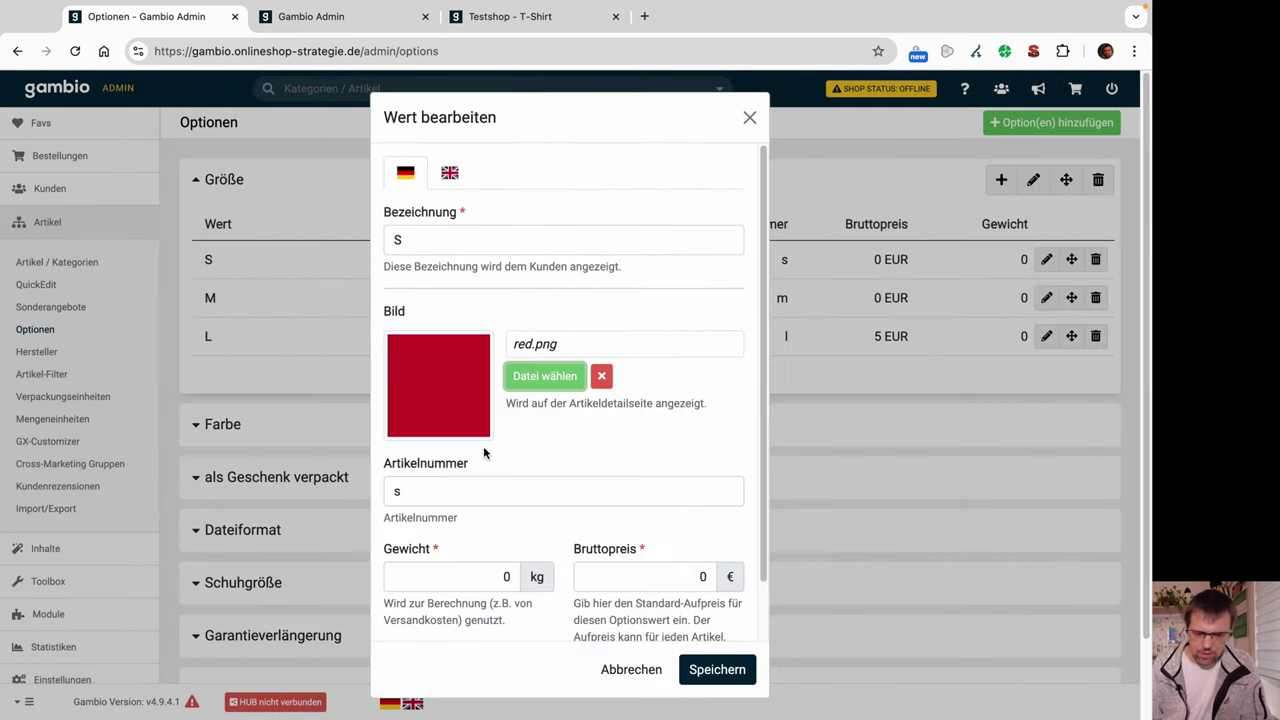
click(600, 377)
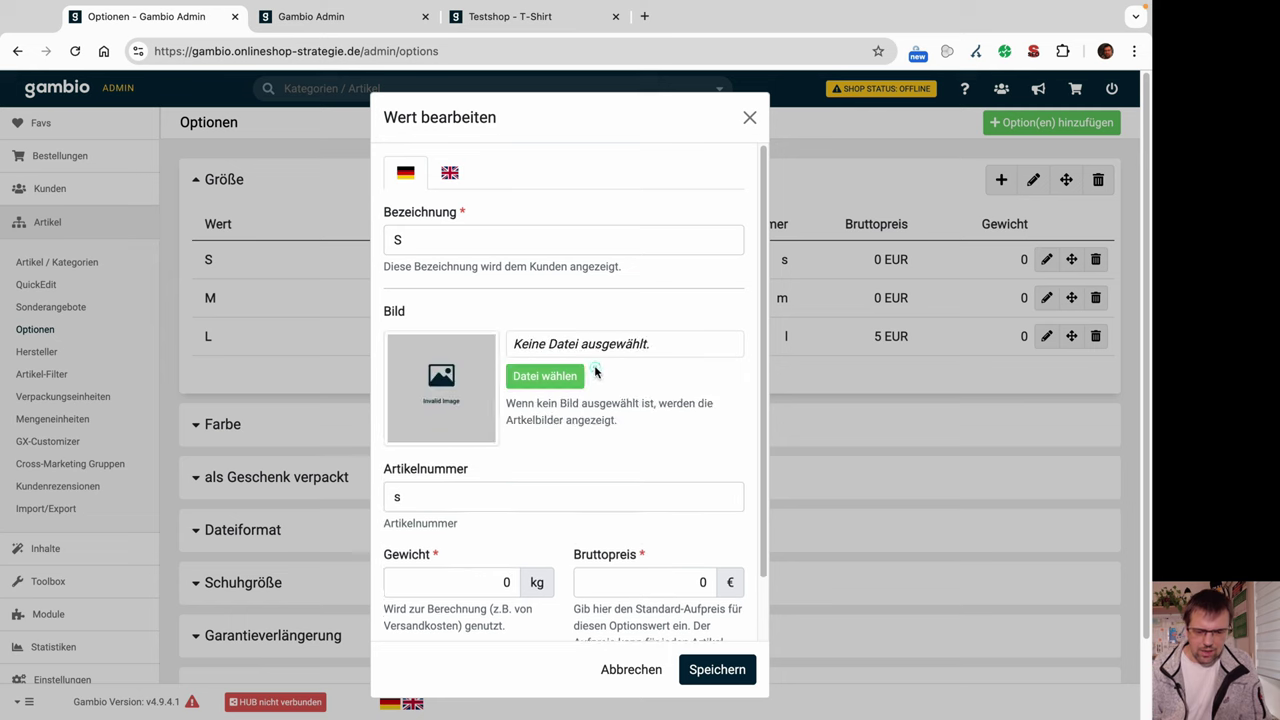
click(633, 668)
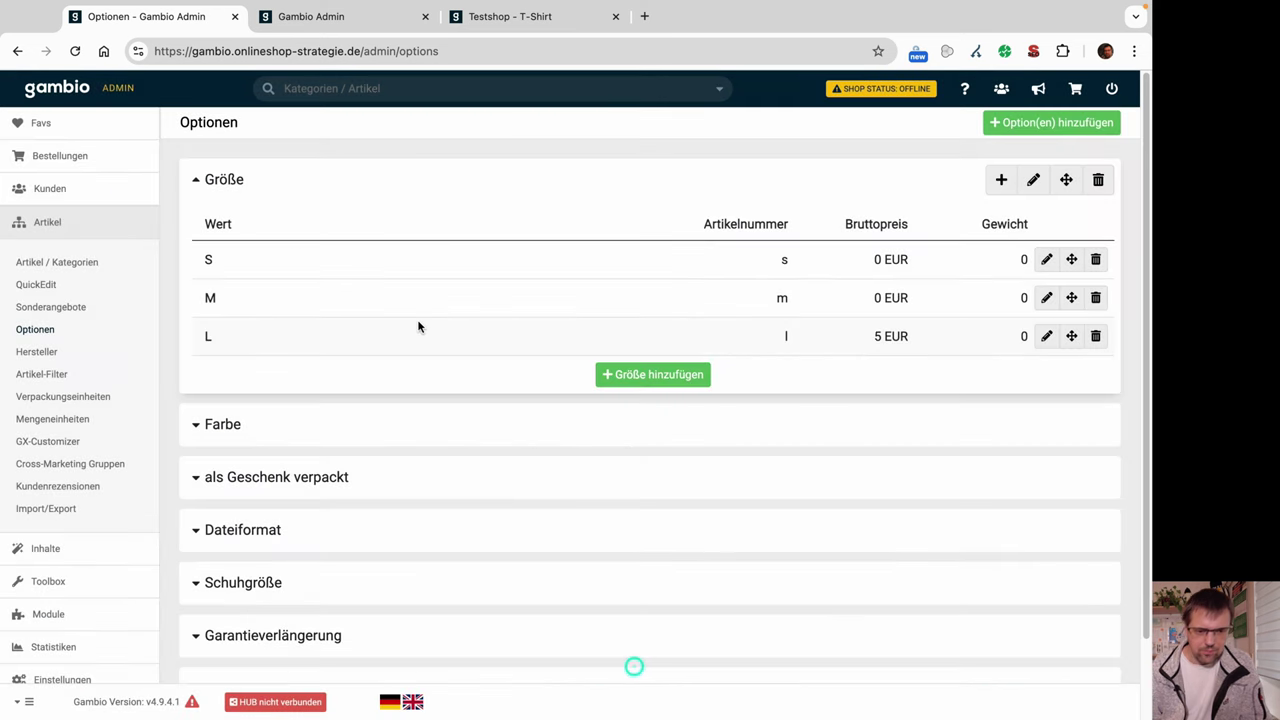
- Create the T-Shirt's Artikelvarianten automatically from the Testgröße option
click(338, 17)
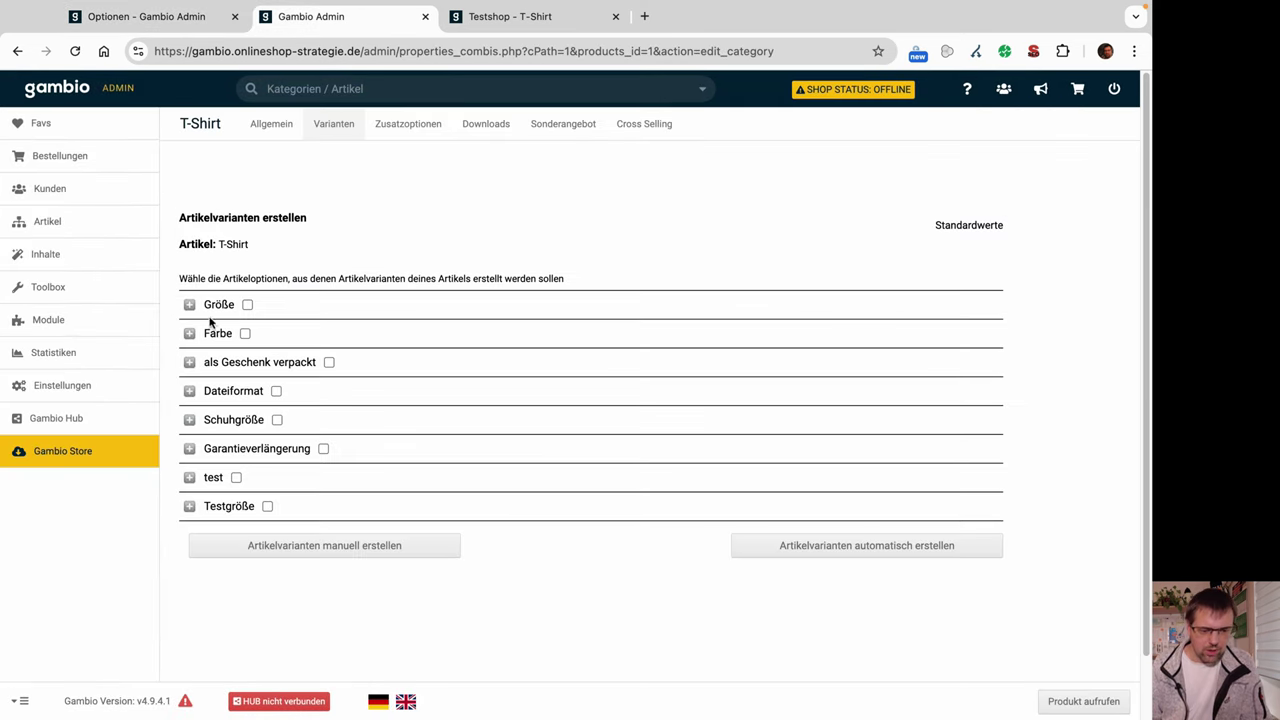
click(268, 507)
click(868, 552)
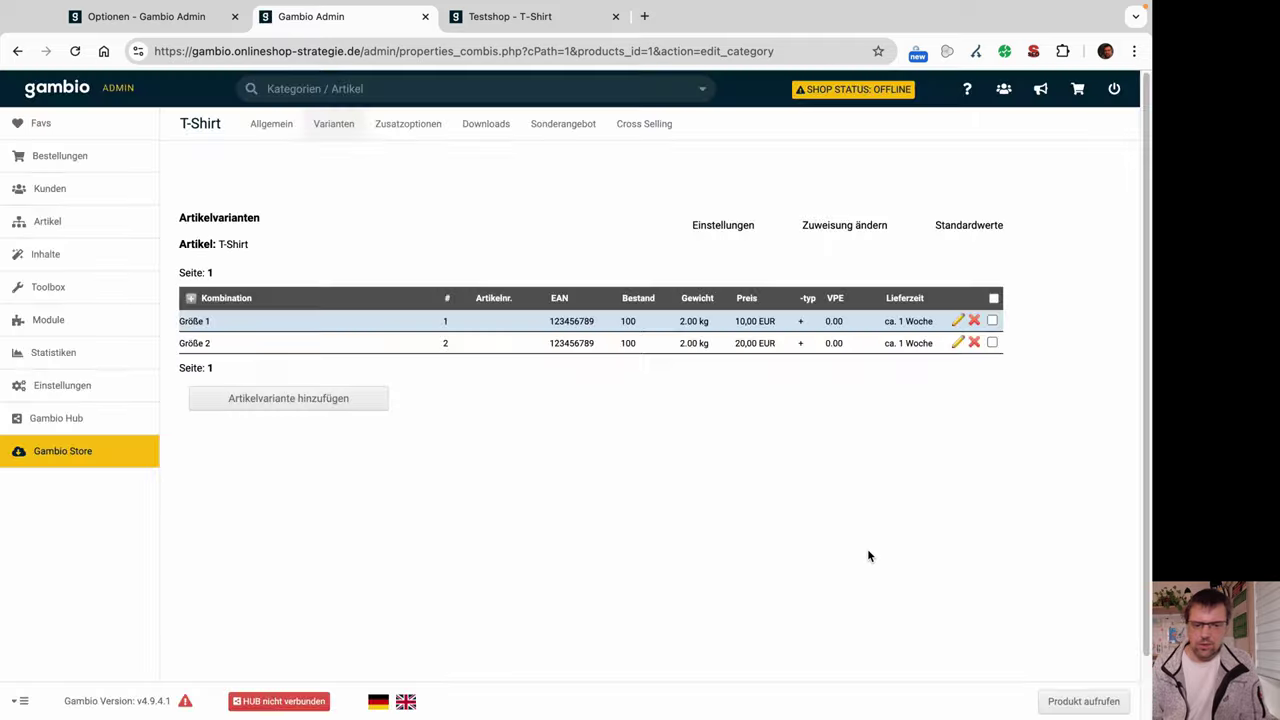
- Create a new image collection named Test neu for the T-Shirt's Größe 1 variant
click(957, 320)
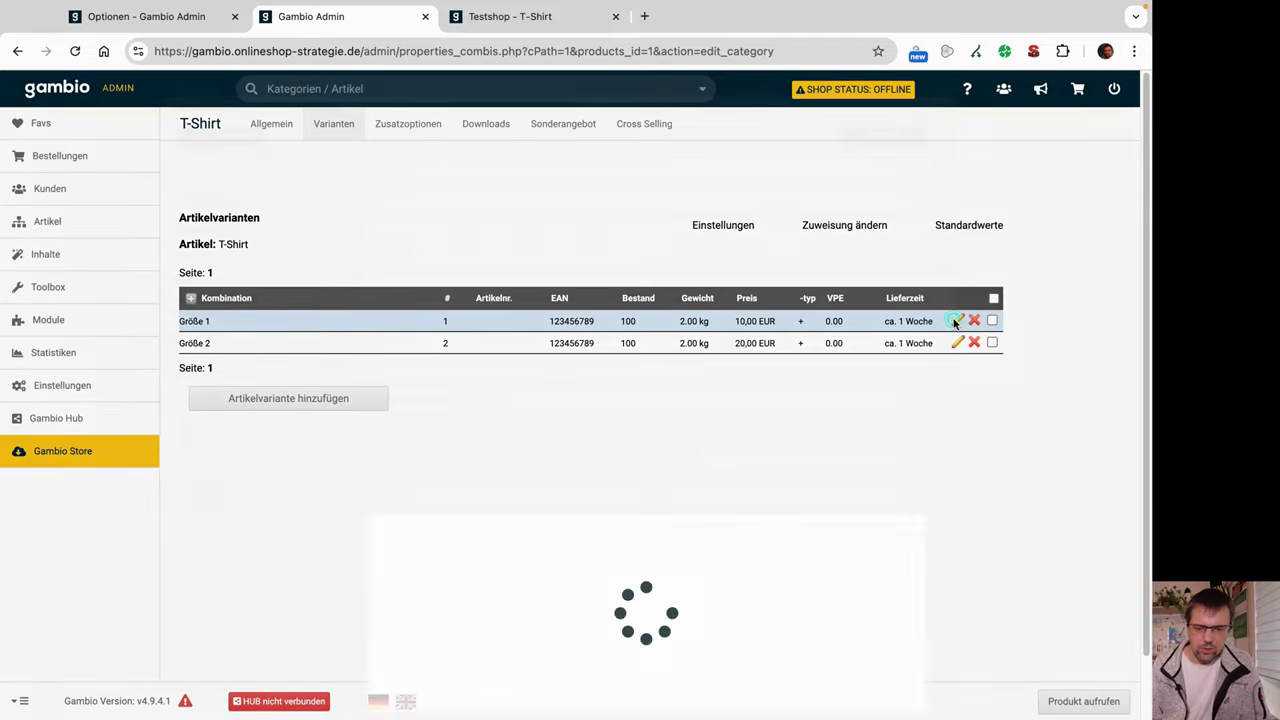
scroll(755, 486, down, 2)
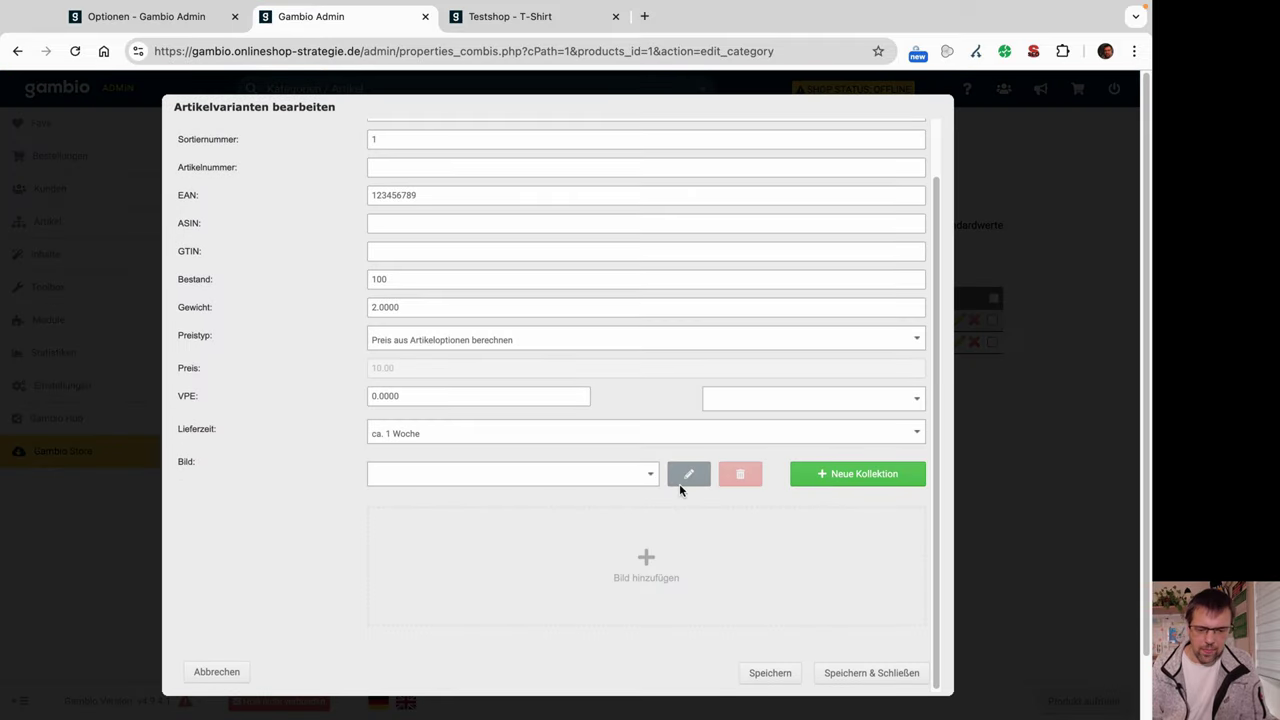
click(651, 478)
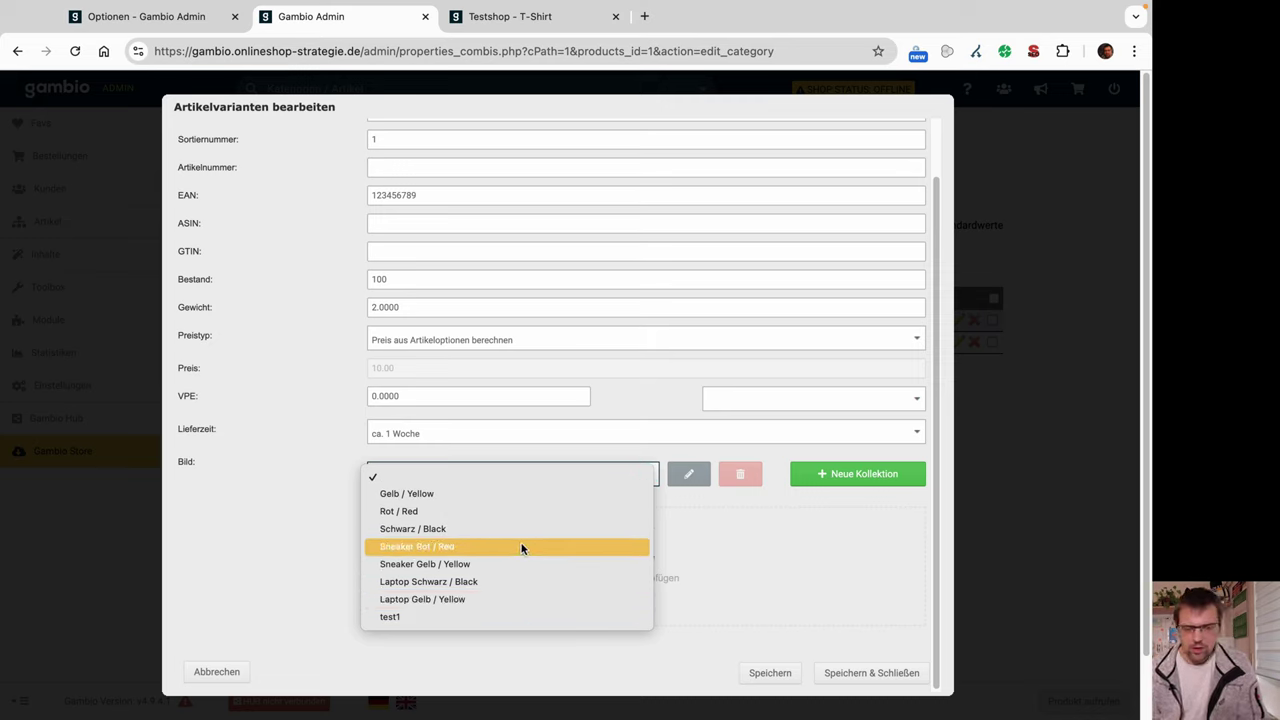
click(724, 501)
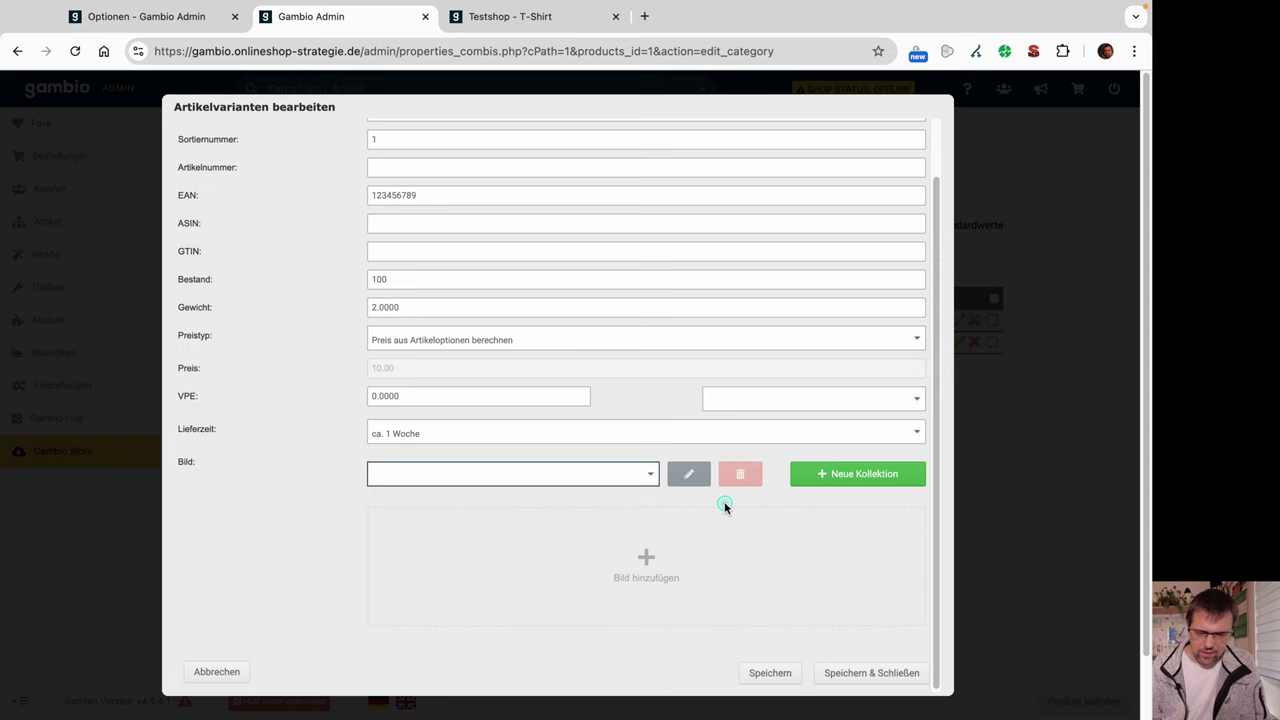
click(845, 474)
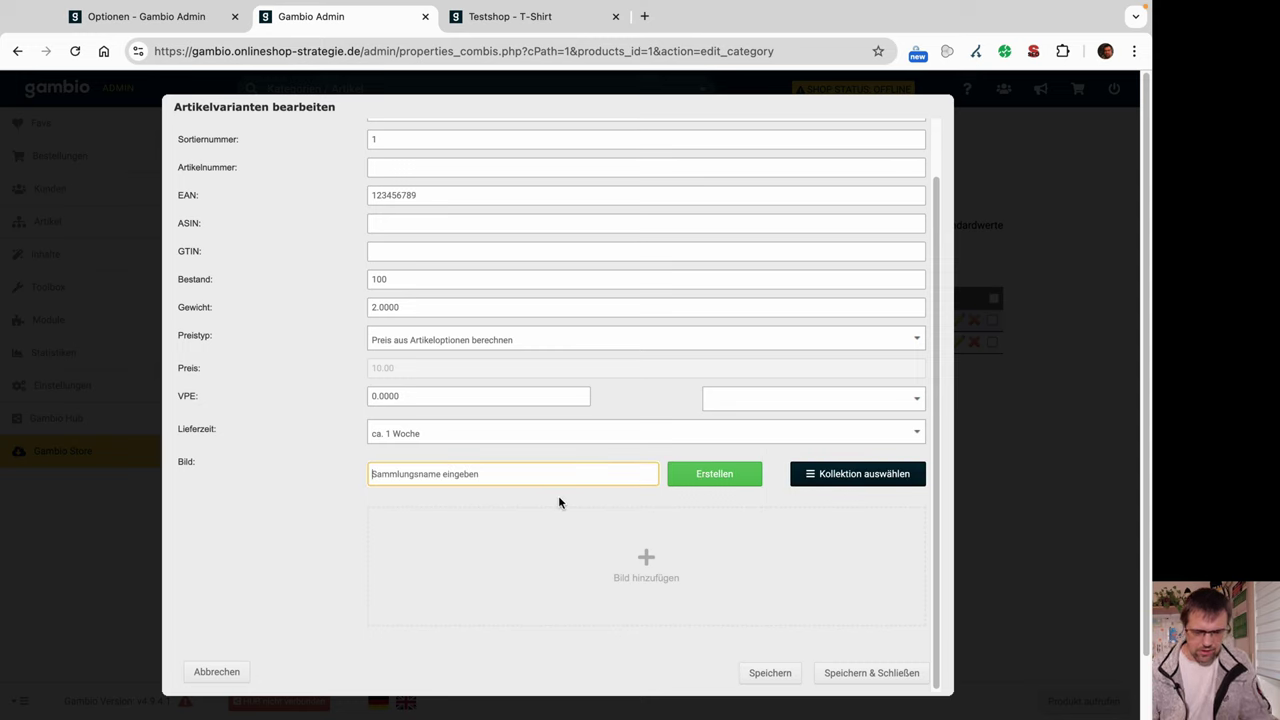
text(Test neu)
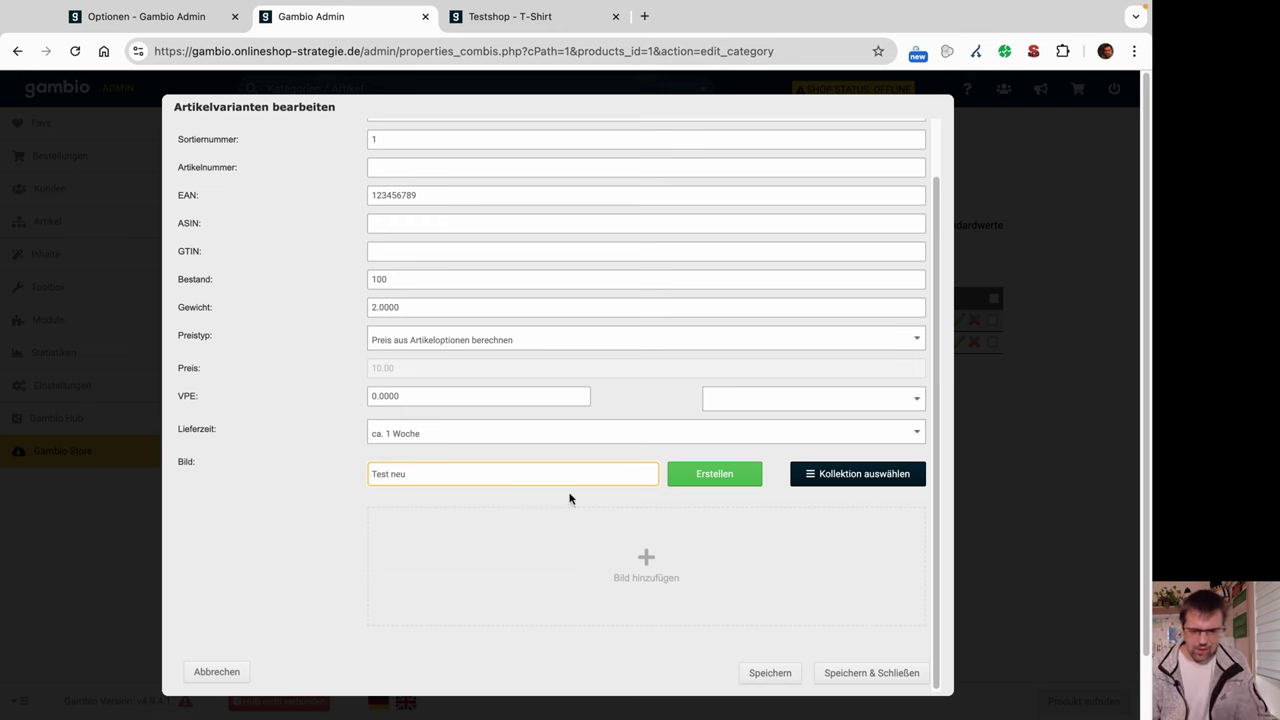
click(703, 472)
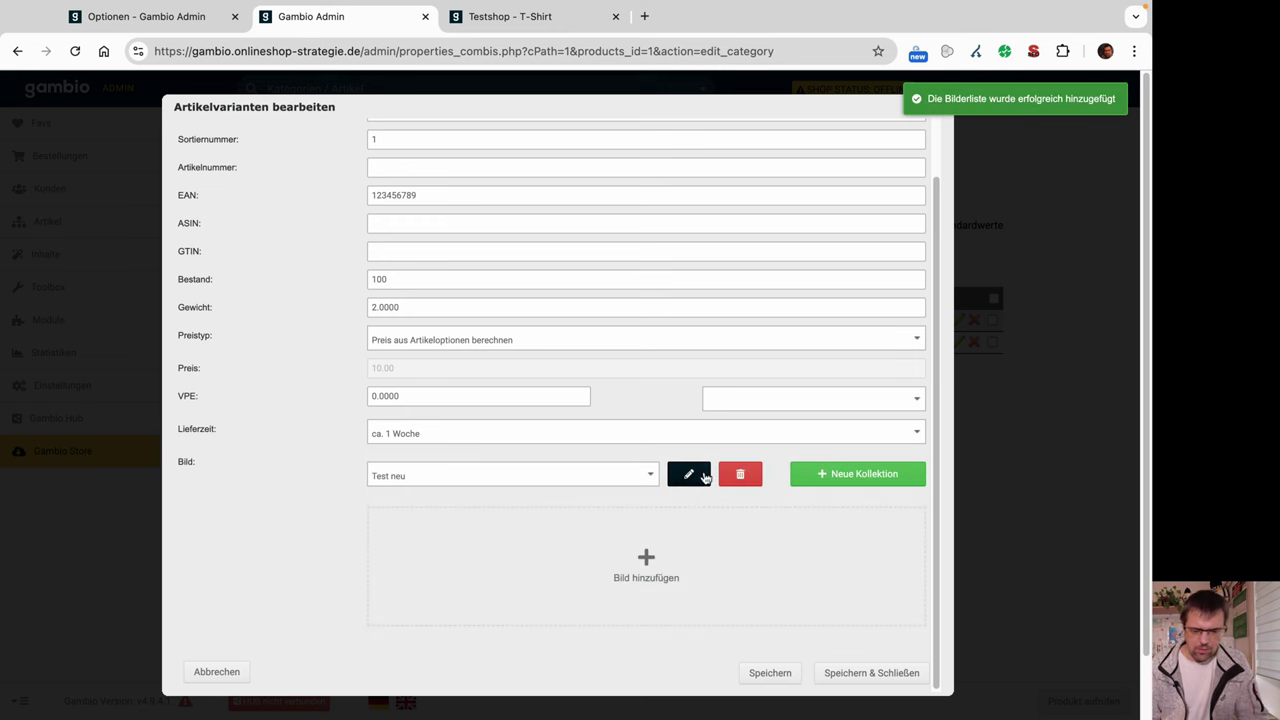
- Add the shirt-black image to the Test neu collection without a title, then save and close the Größe 1 variant
click(662, 548)
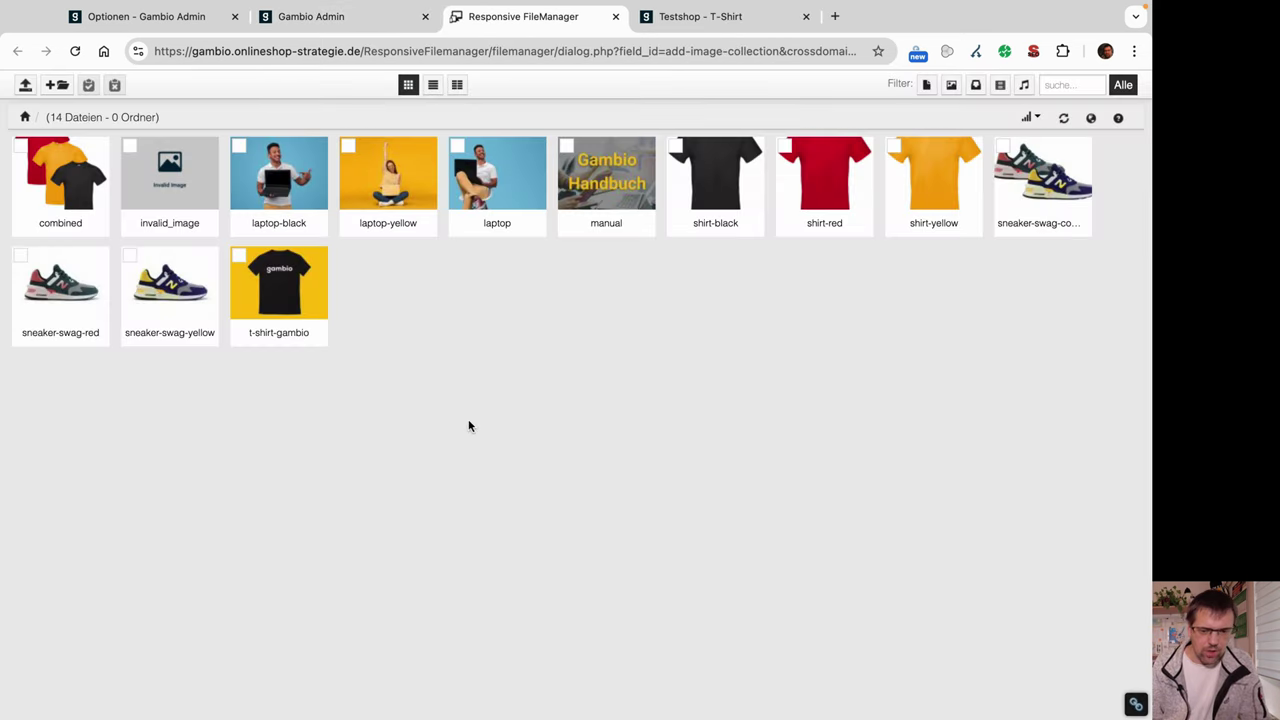
click(706, 189)
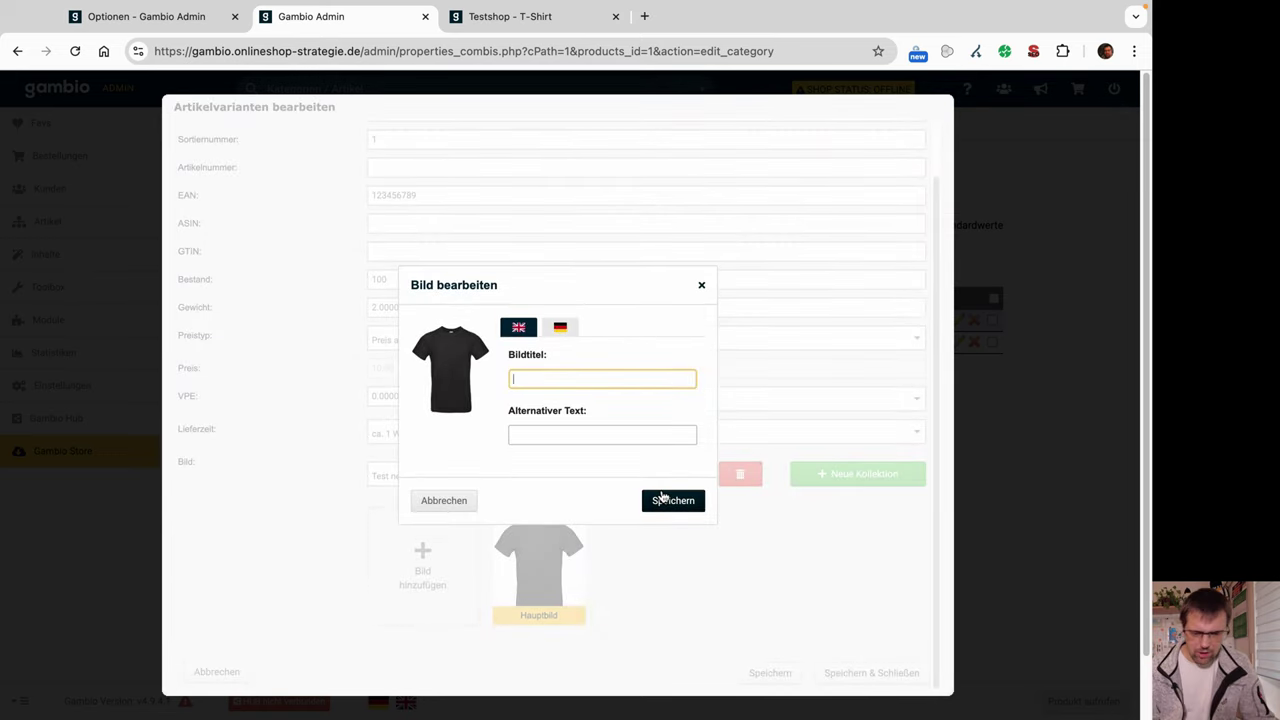
click(662, 499)
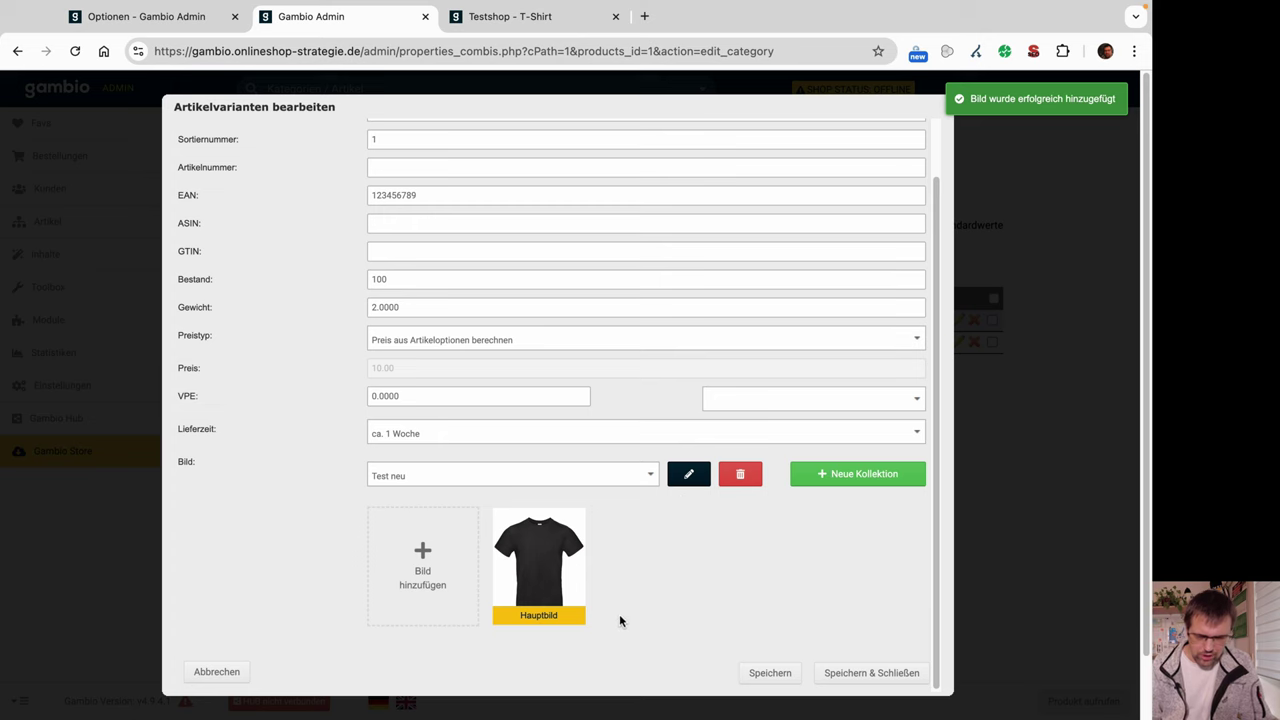
click(843, 673)
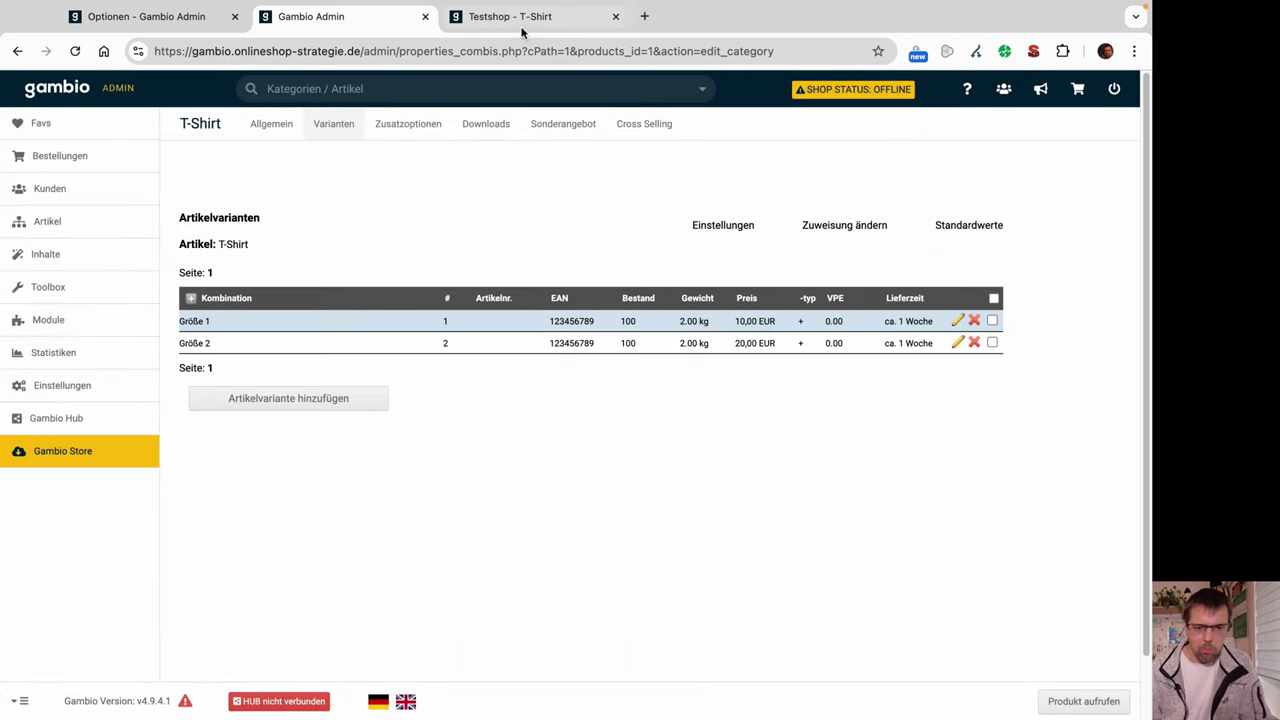
- Reload the T-Shirt in the storefront and compare the image and price shown for Größe 1 and Größe 2
click(512, 17)
key(super+r)
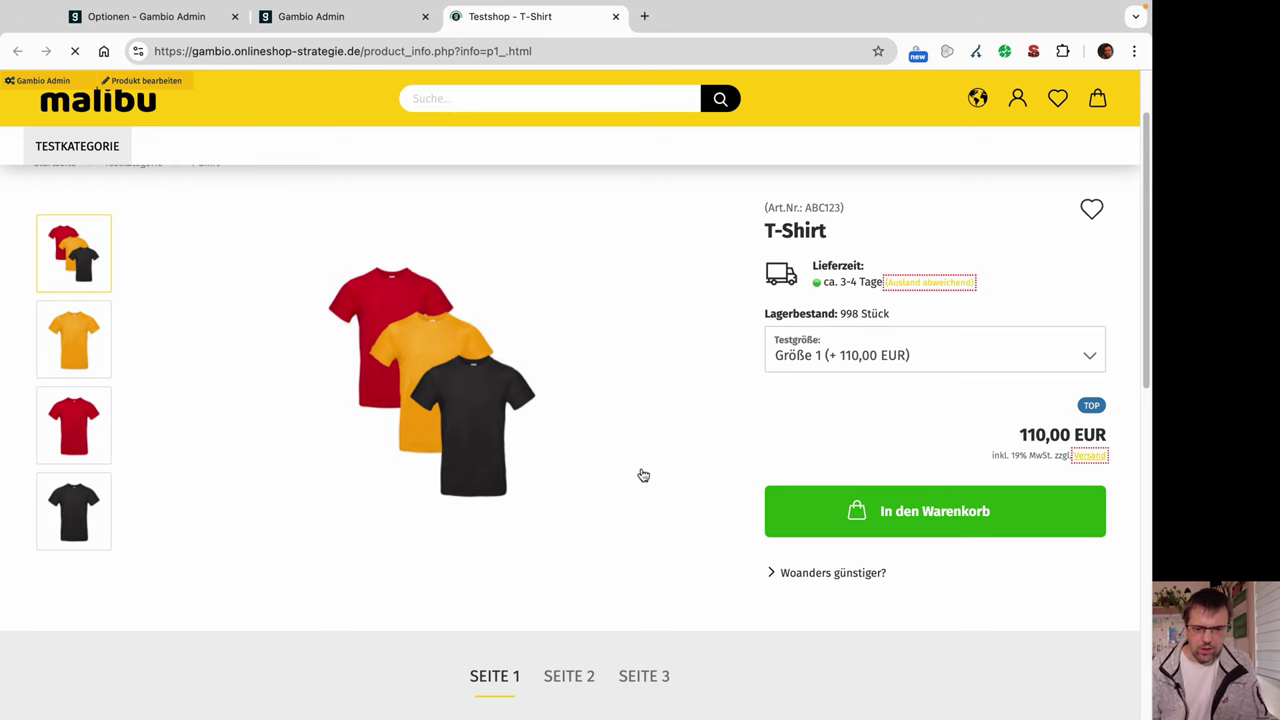
click(884, 381)
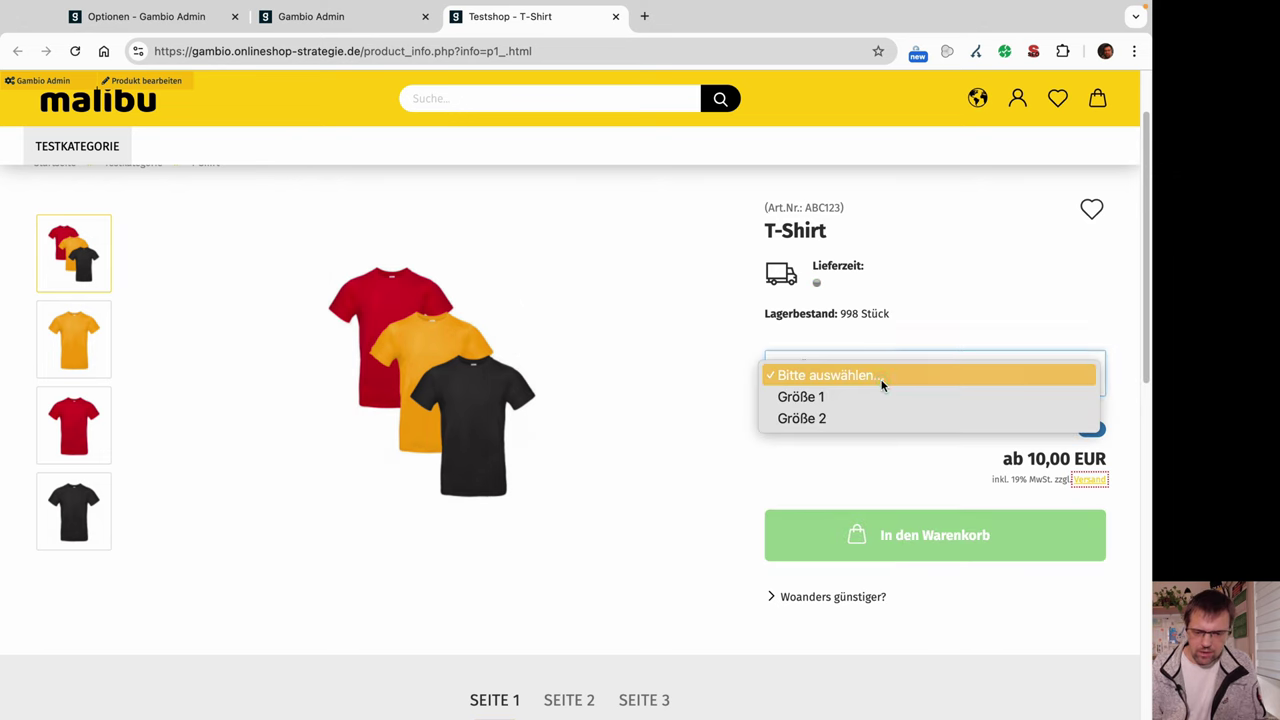
click(845, 397)
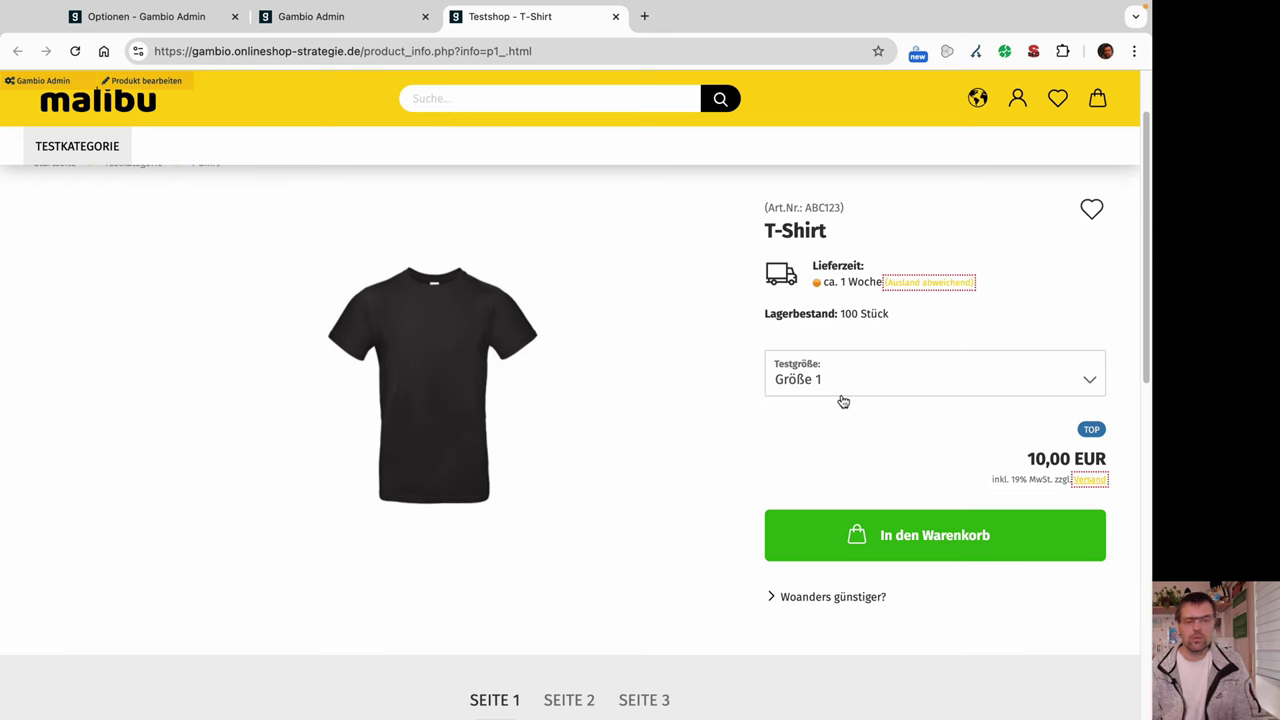
click(855, 381)
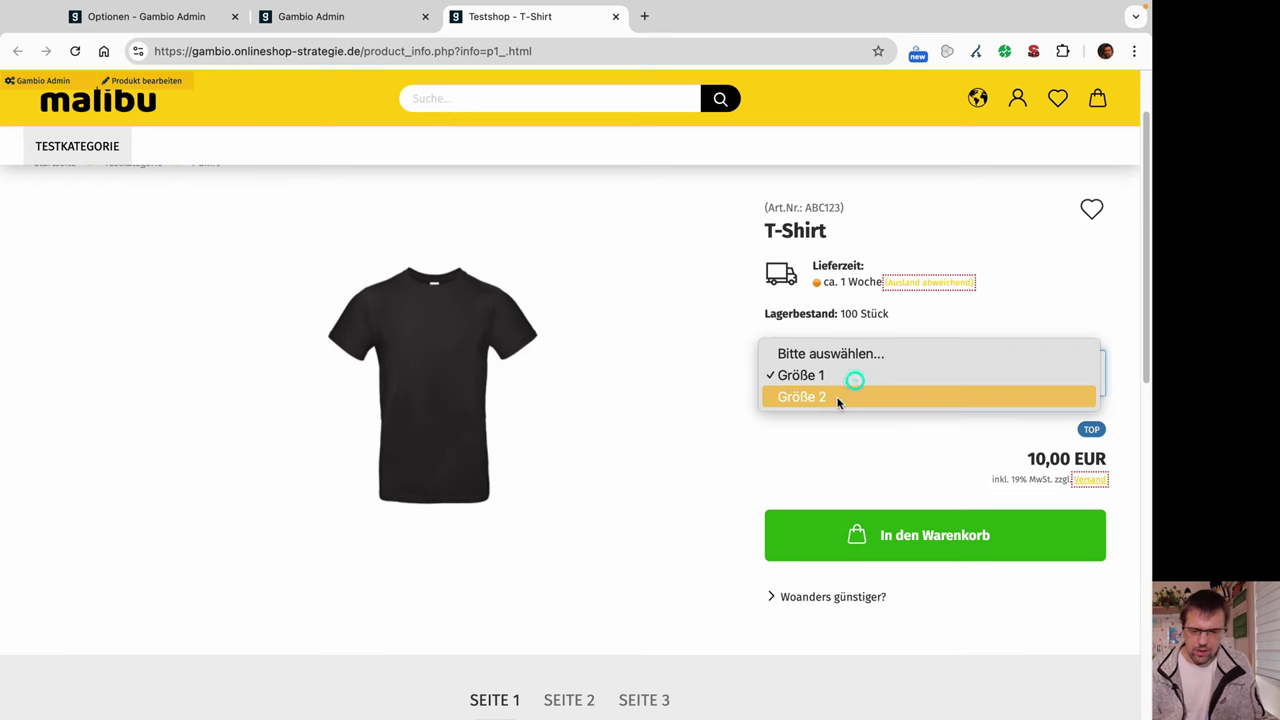
click(838, 398)
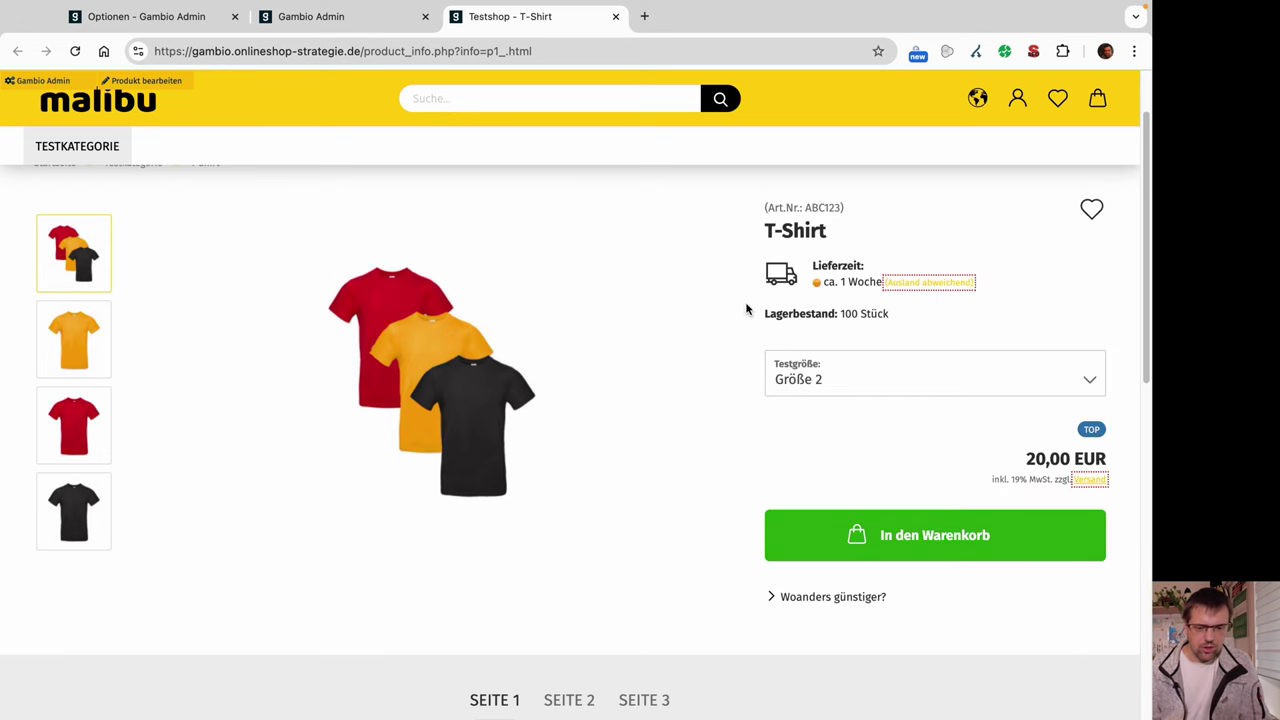
- Delete all of the T-Shirt's variant combinations in the Gambio admin, including the option to remove every combination of this article
click(360, 20)
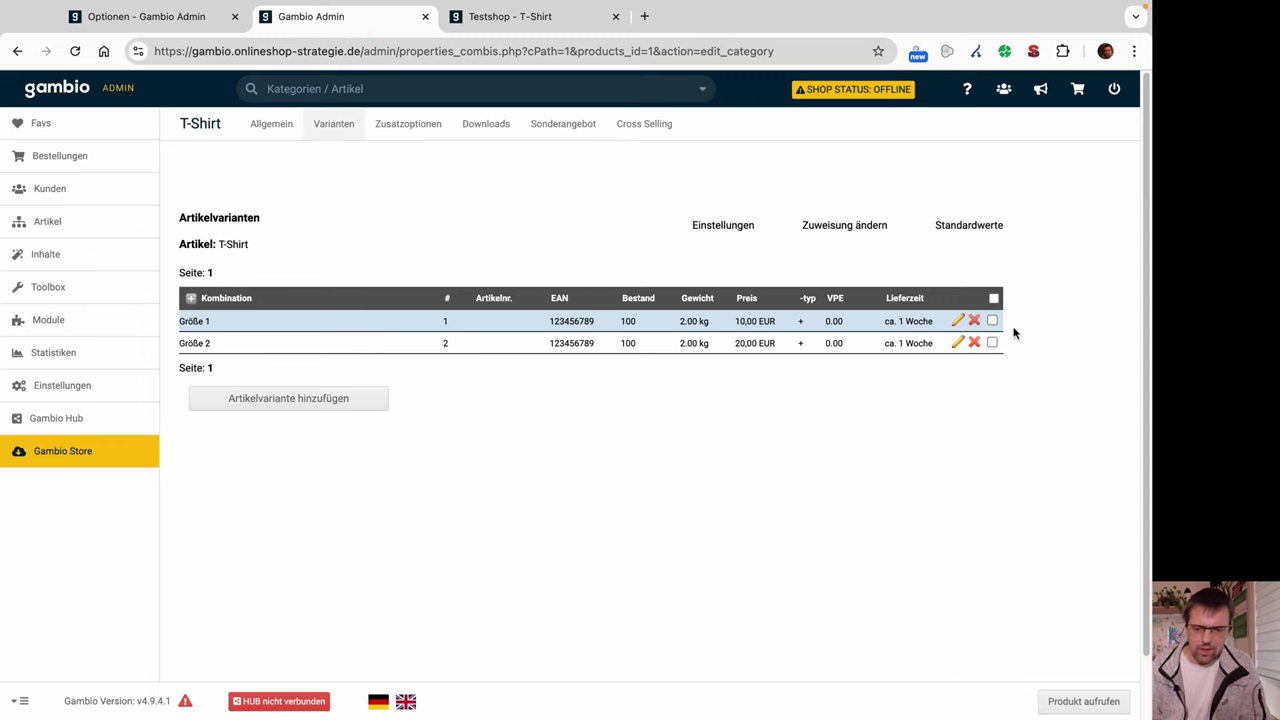
click(993, 299)
click(909, 397)
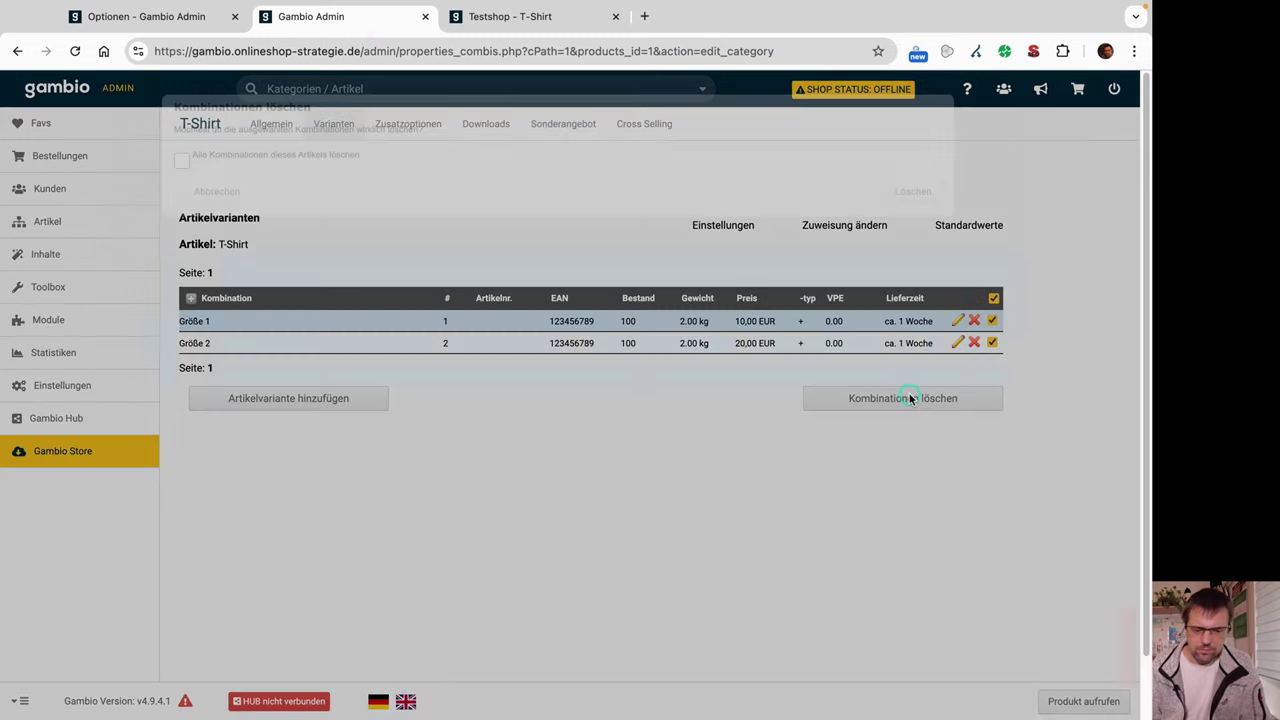
click(182, 161)
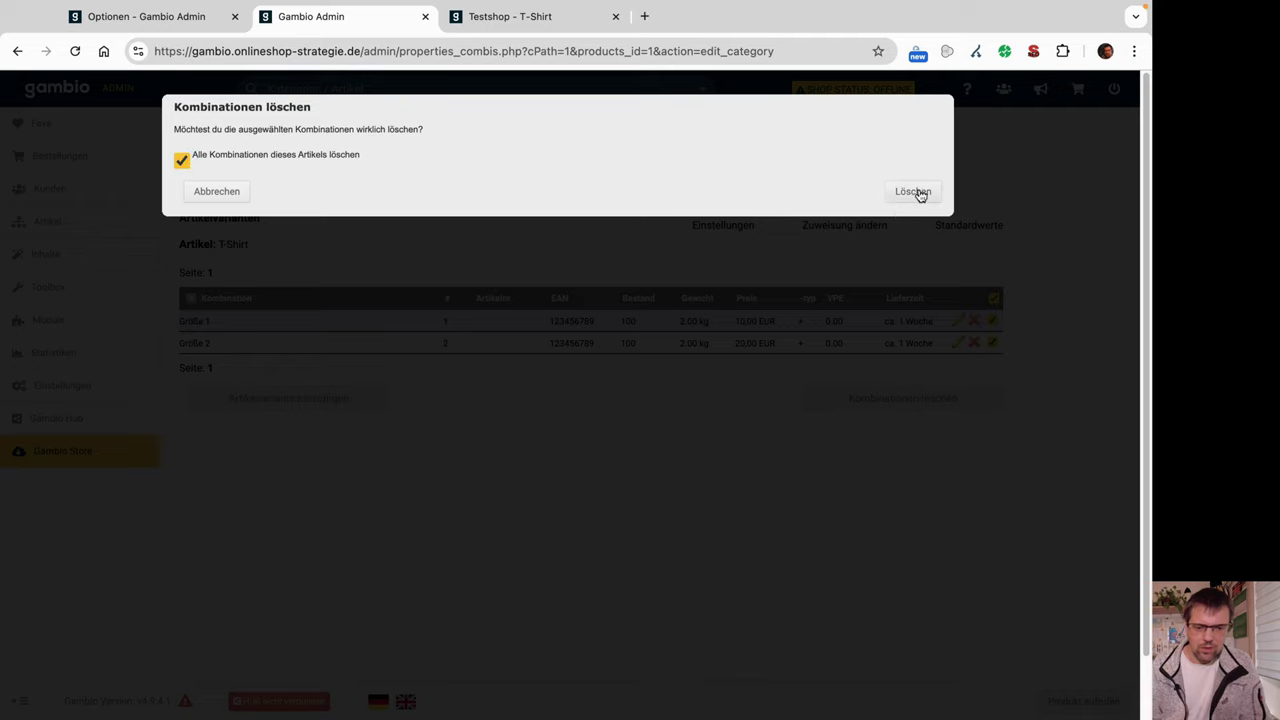
click(915, 191)
- Assign Testgröße to the T-Shirt as a Zusatzoption and save the assignment
click(409, 126)
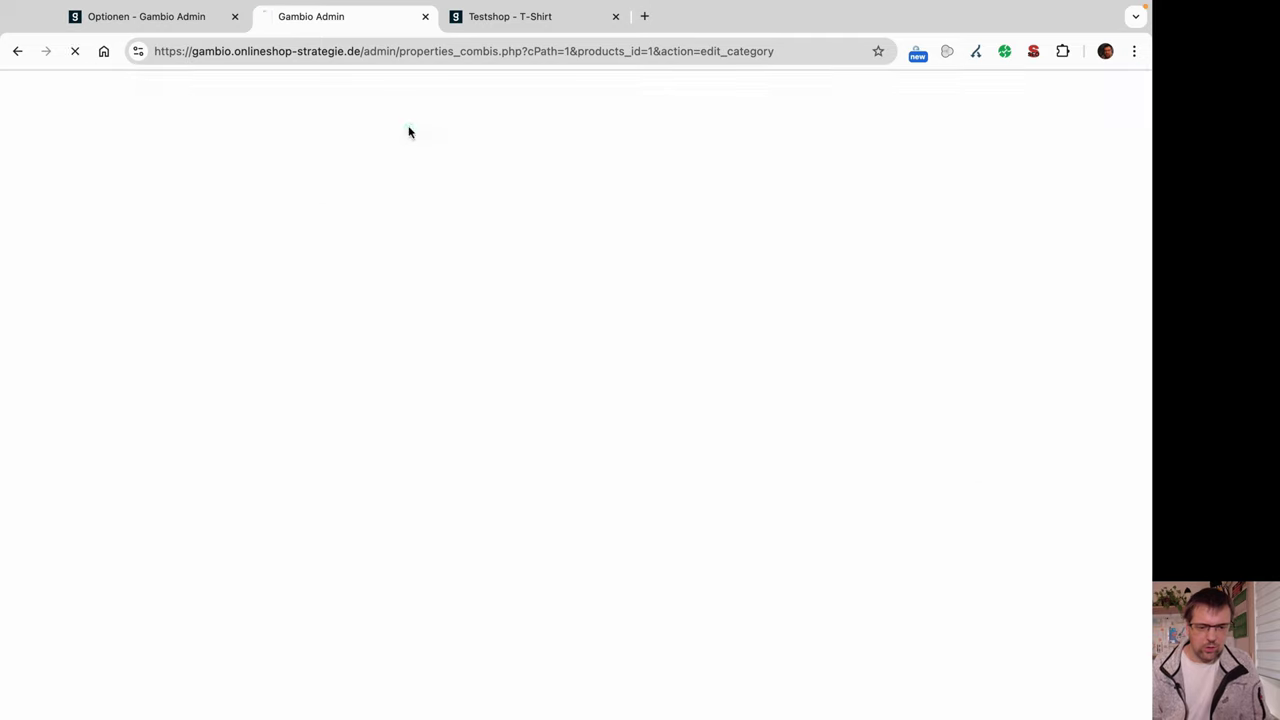
click(320, 582)
click(245, 566)
click(604, 421)
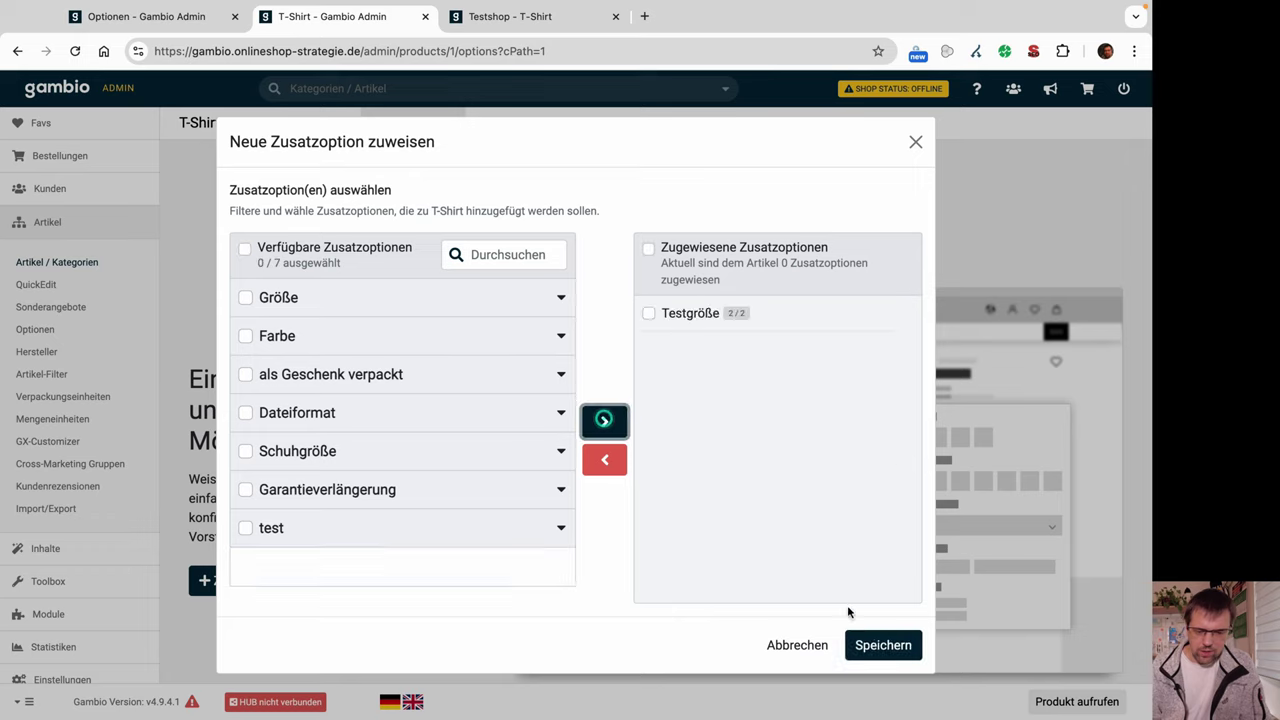
click(877, 645)
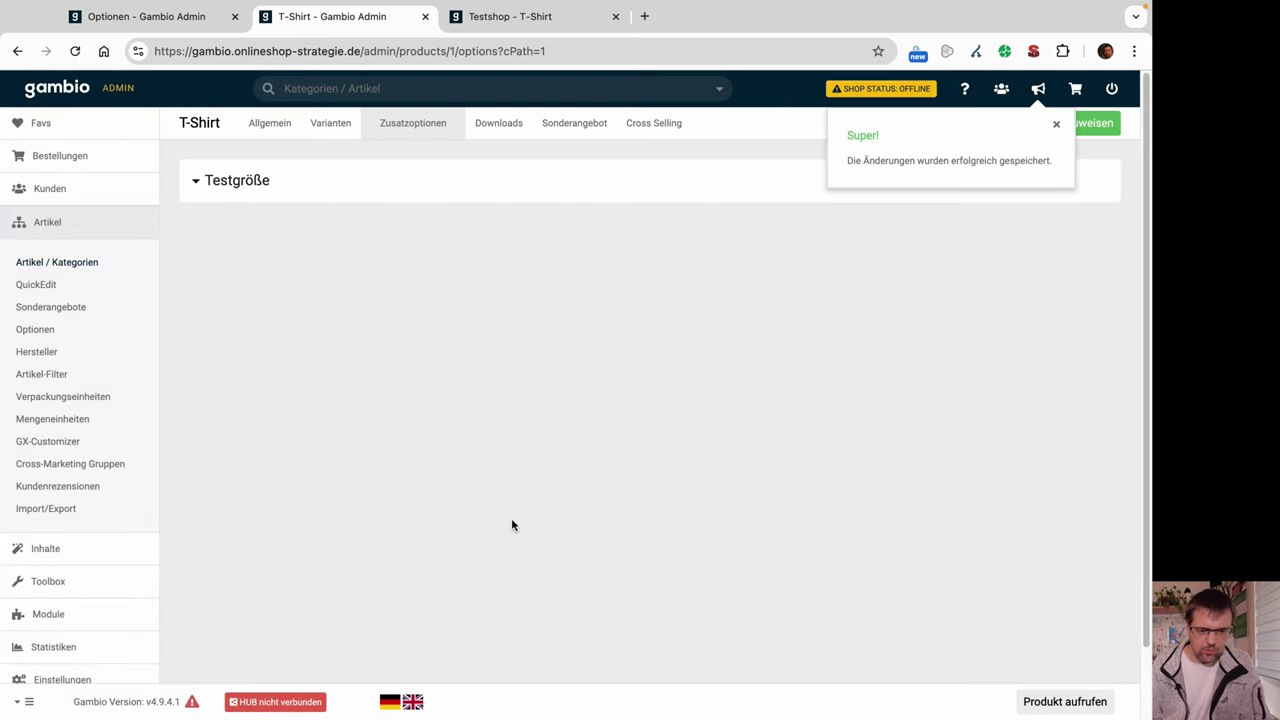
- Assign the existing Test neu image collection to the Größe 1 value of the T-Shirt's Testgröße Zusatzoption and save
click(195, 181)
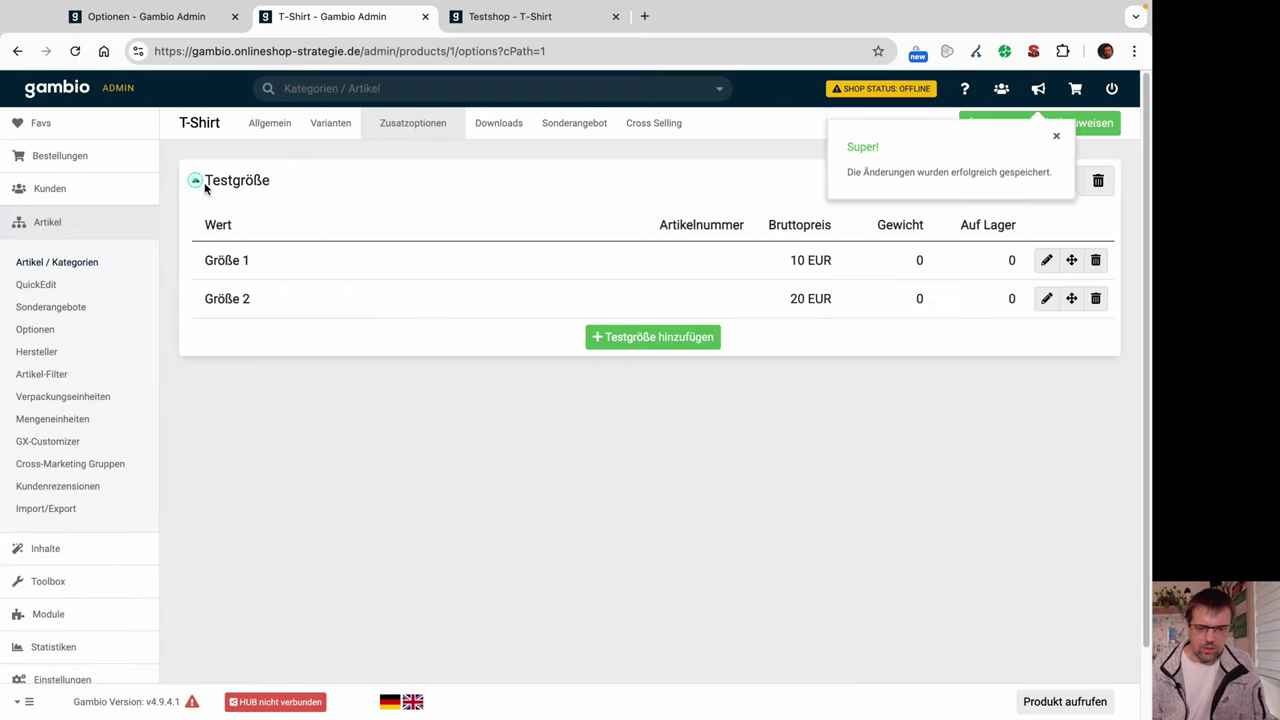
click(1044, 261)
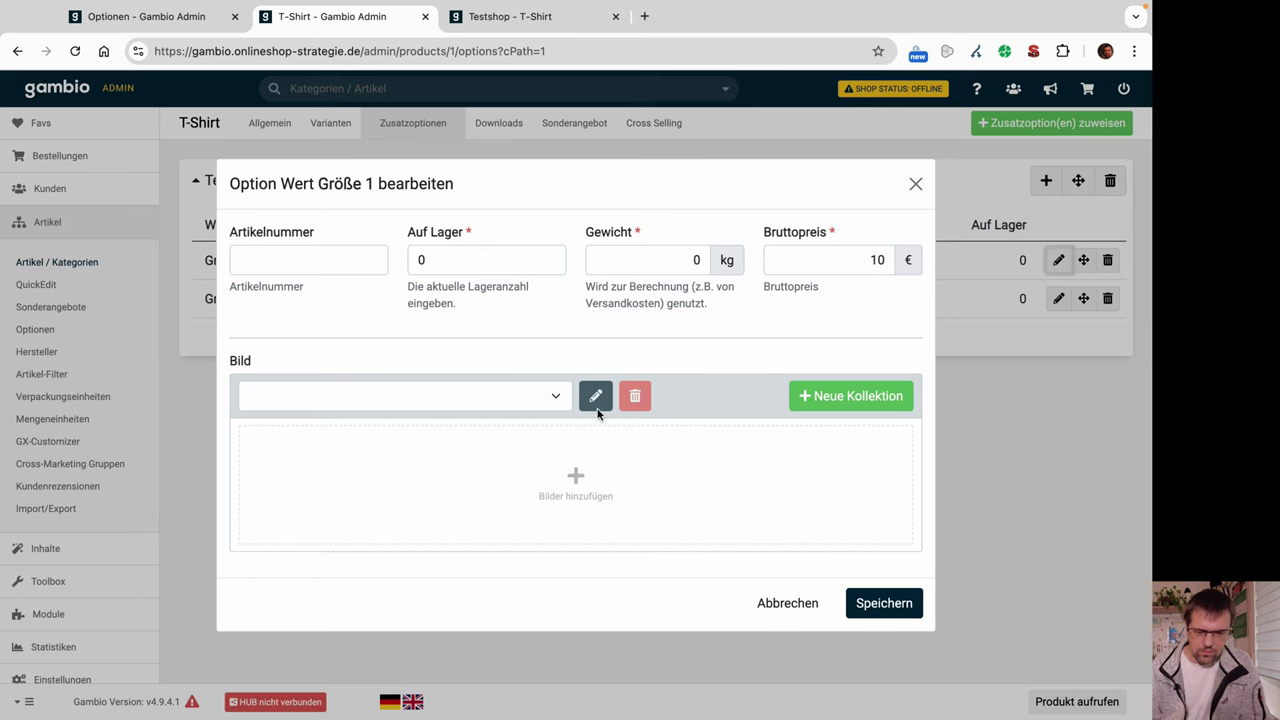
click(556, 396)
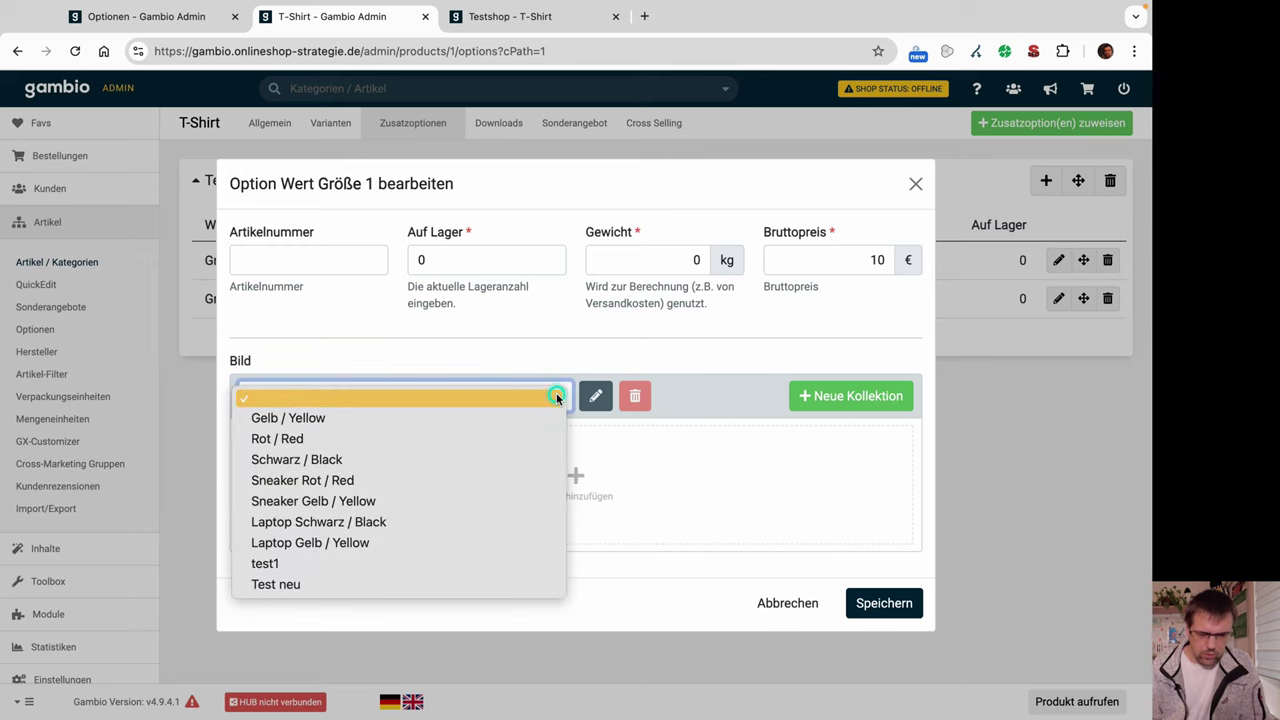
click(280, 584)
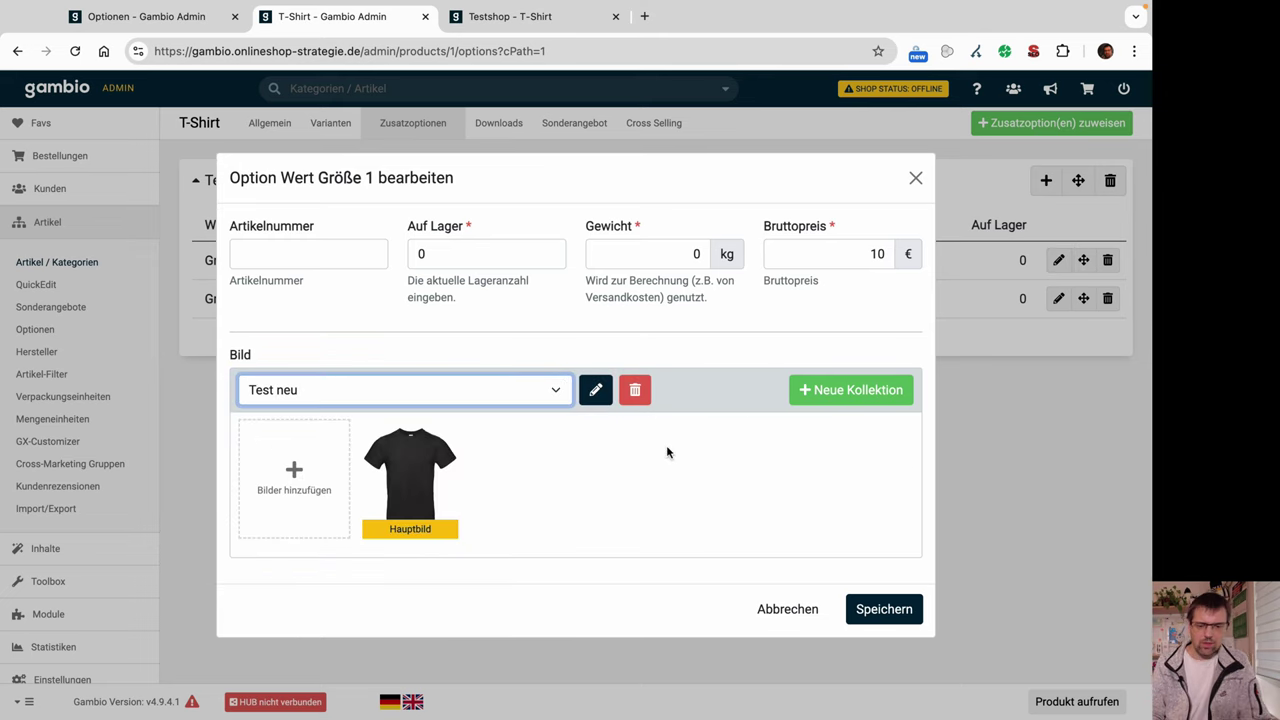
click(884, 611)
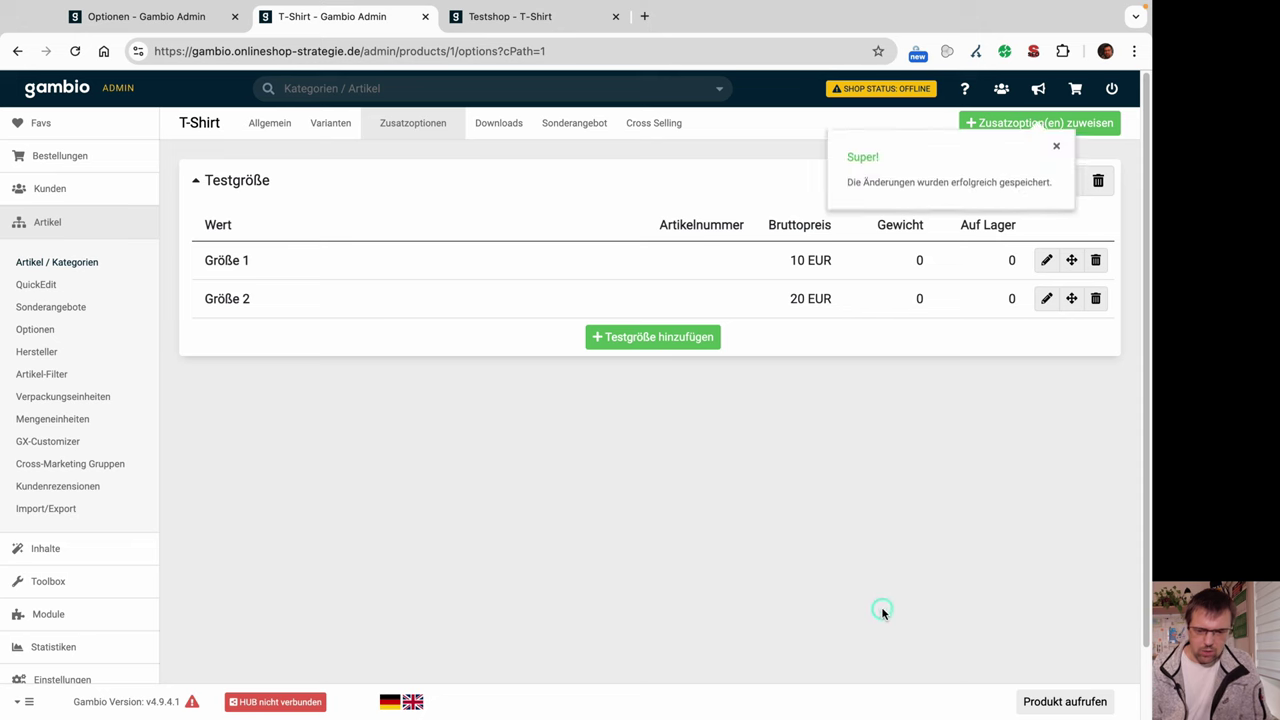
- Reload the T-Shirt in the storefront and compare the image gallery and price for Größe 1 and Größe 2
click(509, 16)
key(super+r)
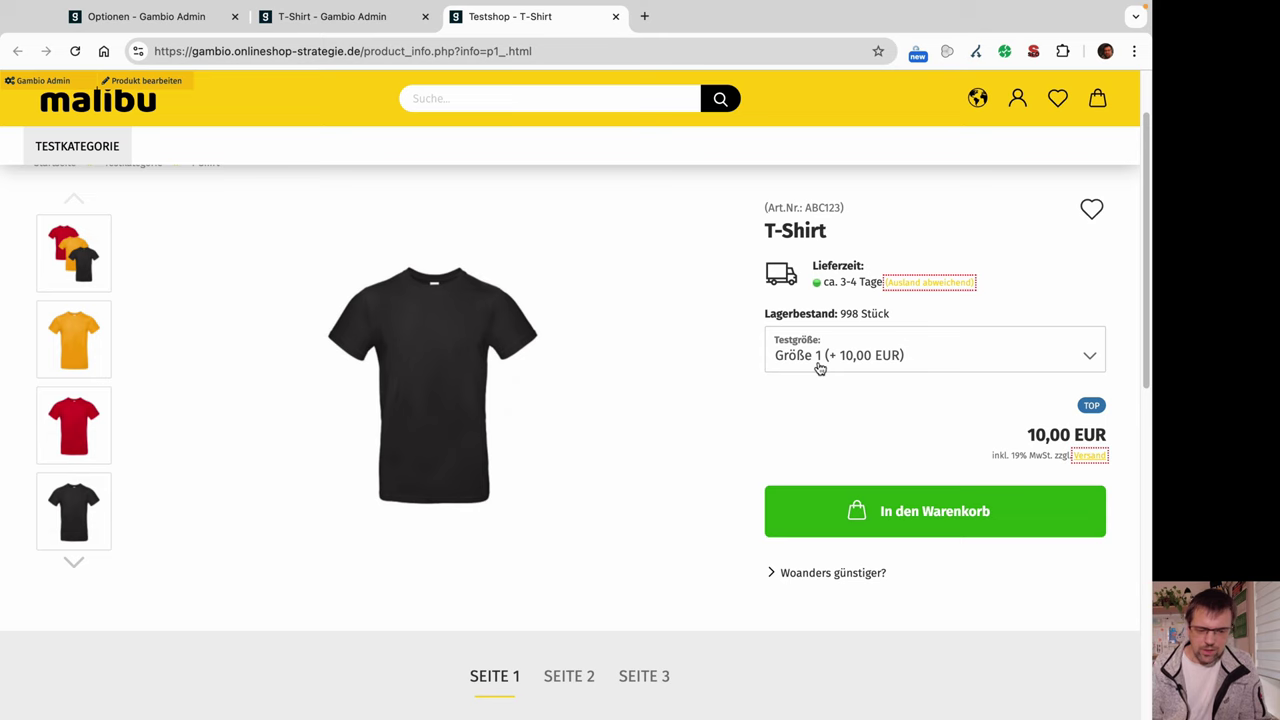
click(76, 562)
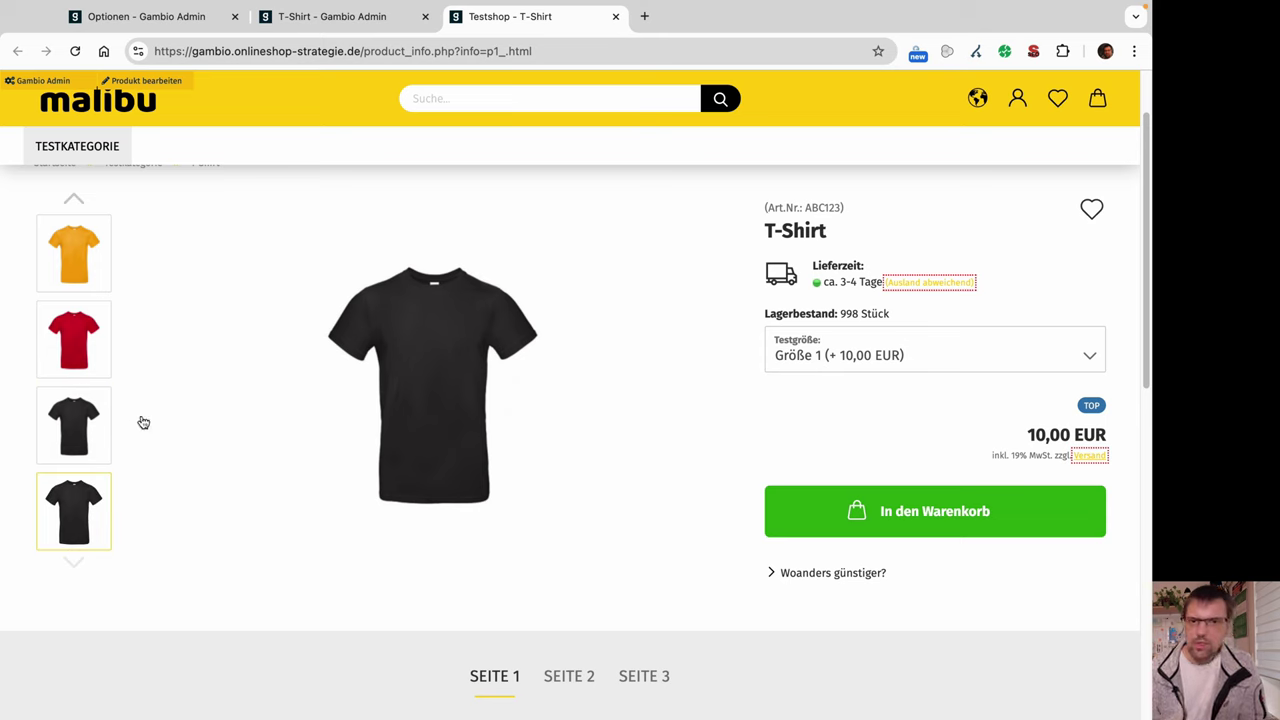
click(74, 200)
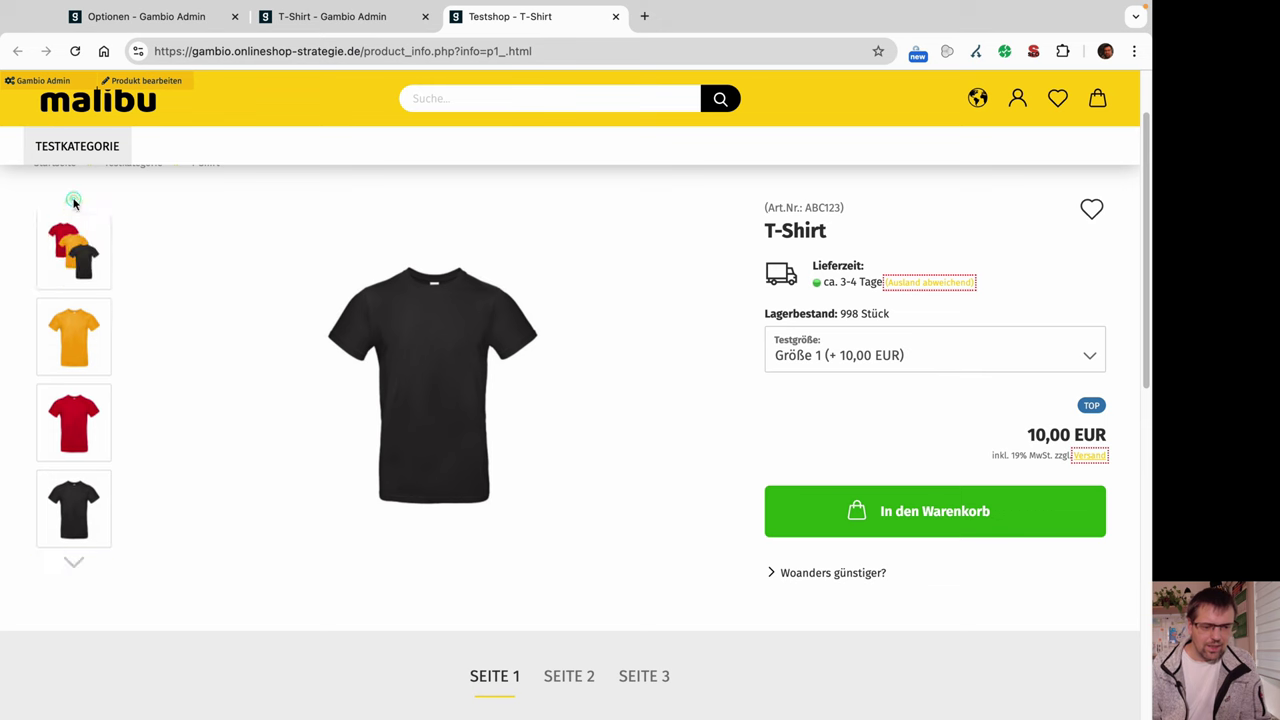
click(320, 18)
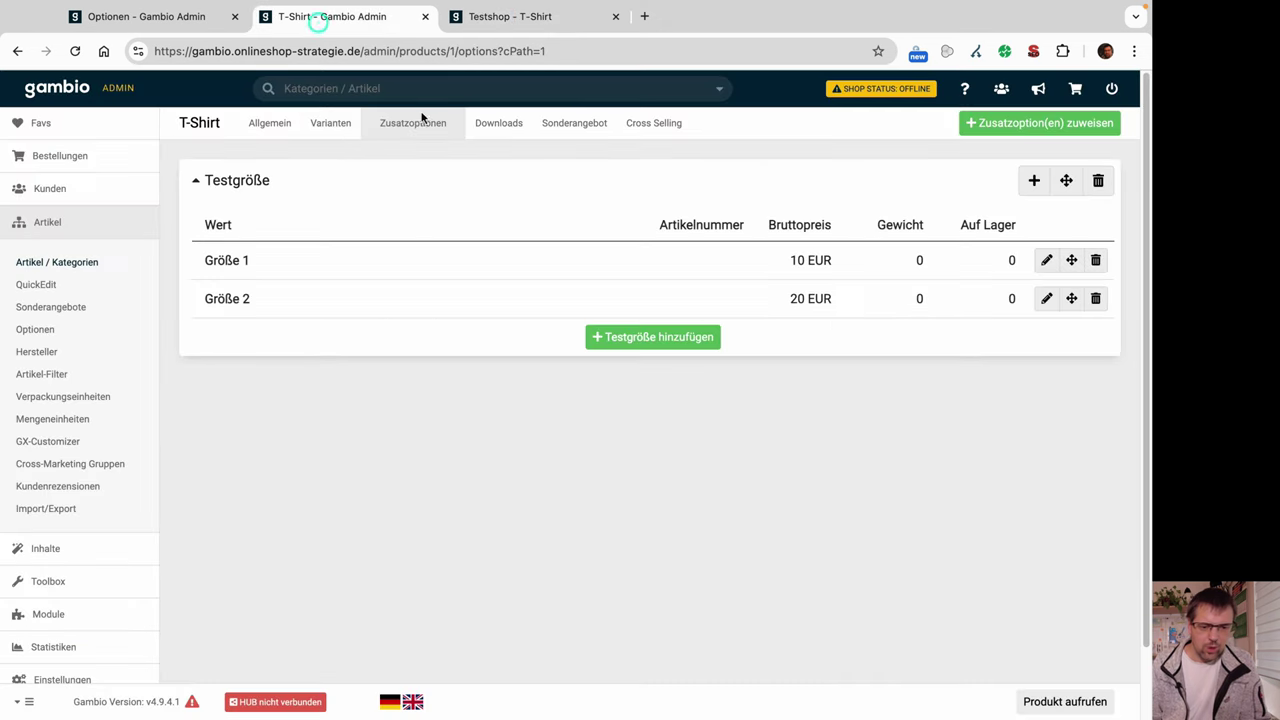
click(503, 18)
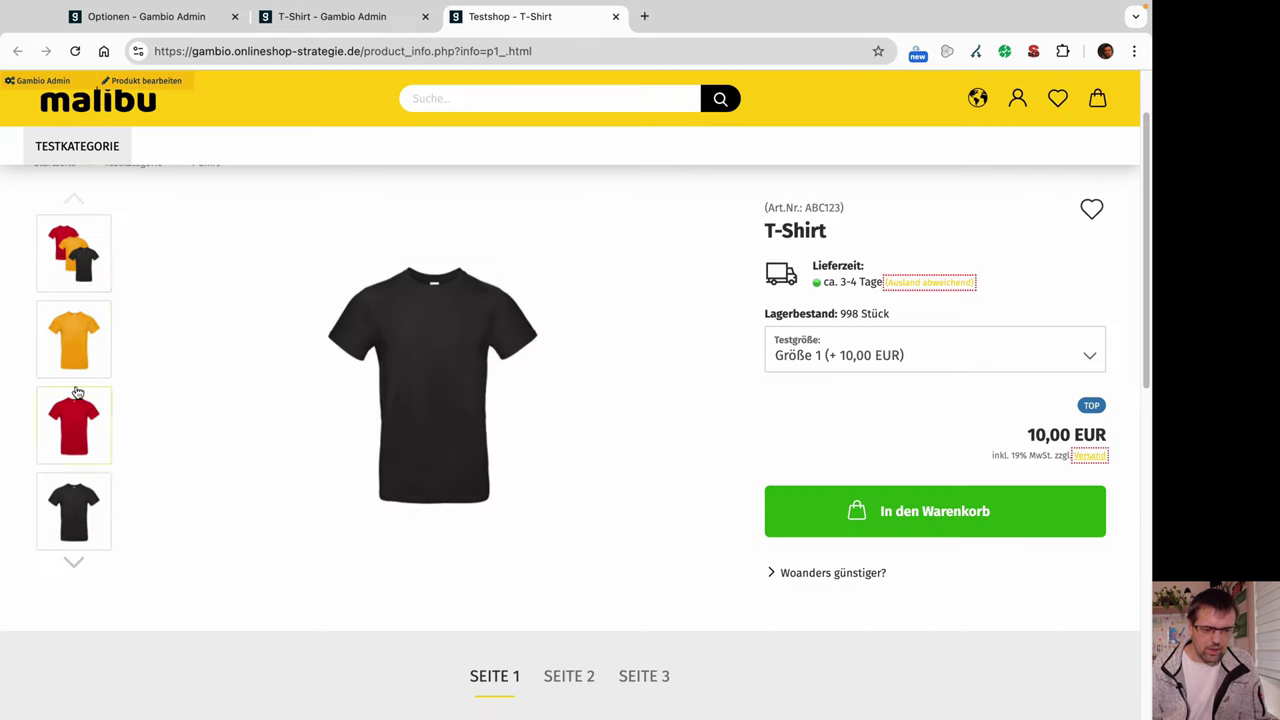
click(79, 563)
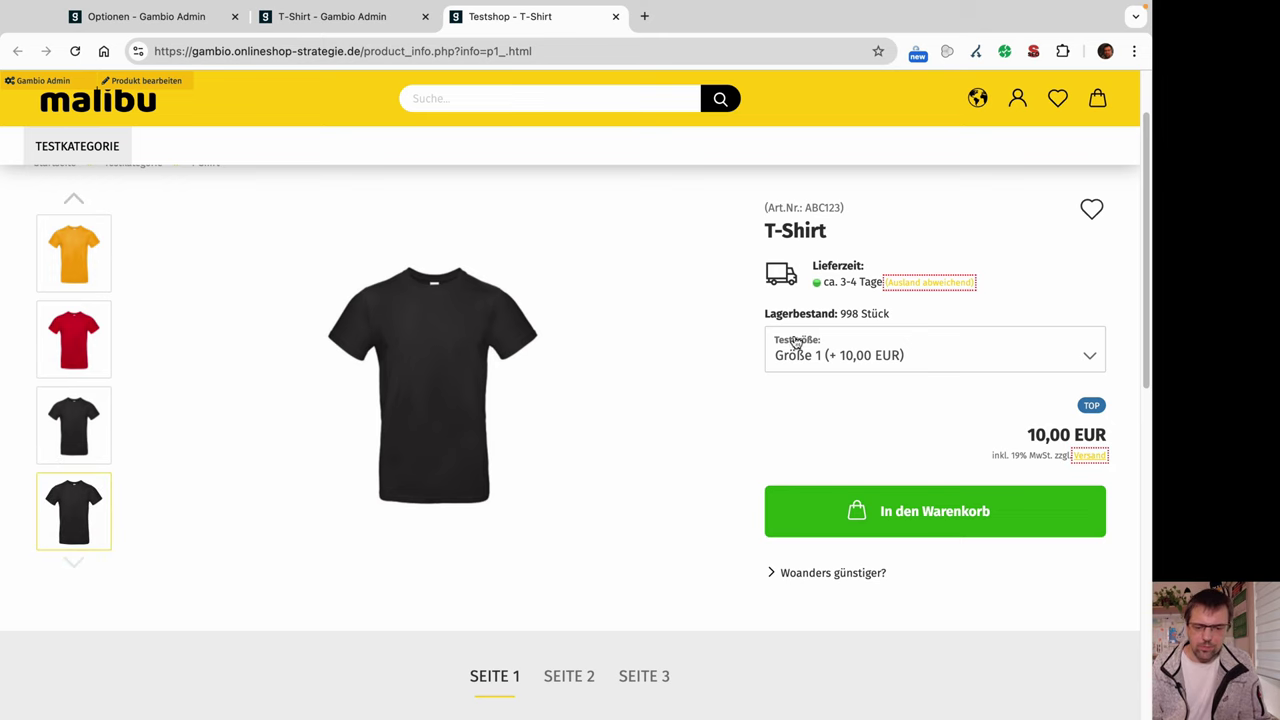
click(824, 355)
click(822, 378)
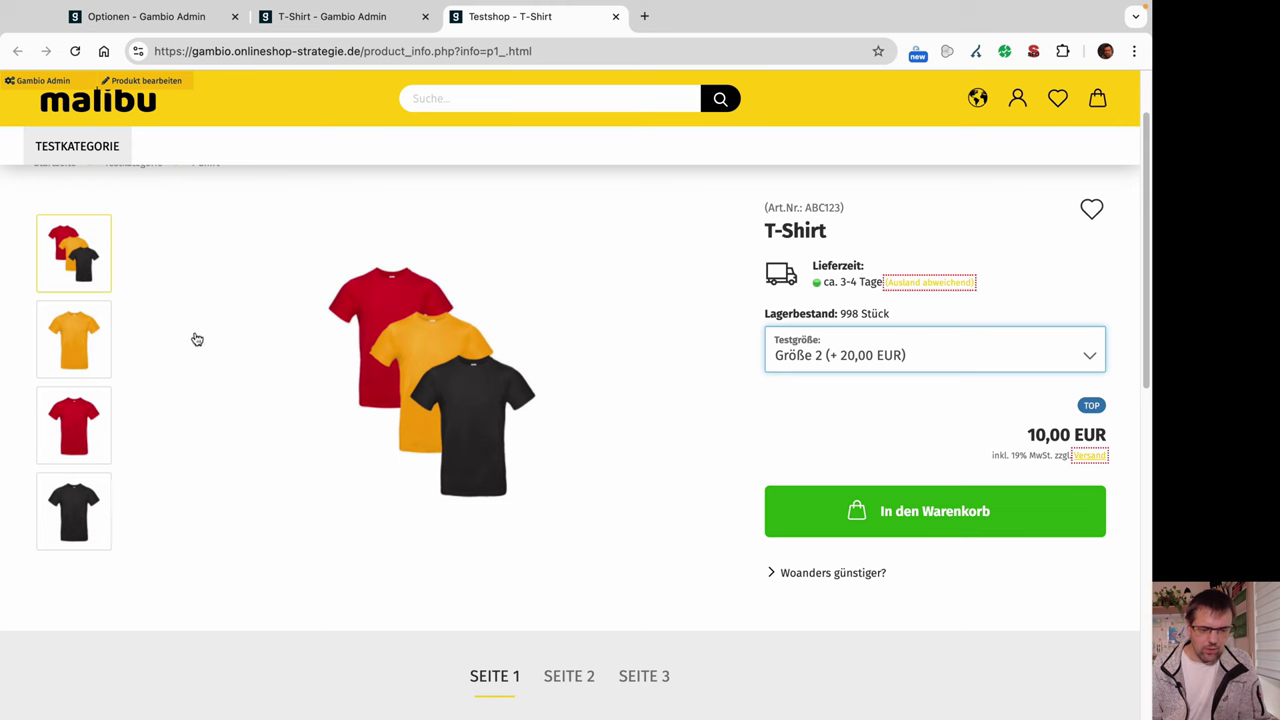
mouse_move(344, 450)
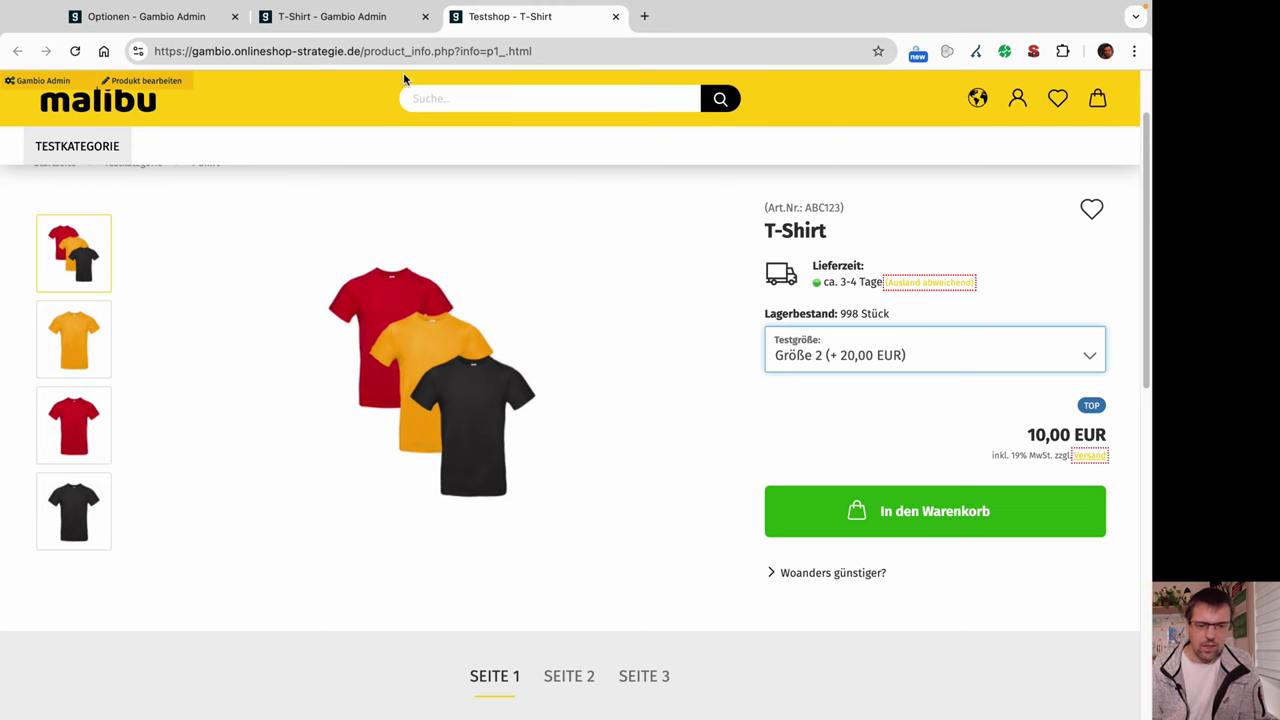
- Add the shirt-red and shirt-yellow images without titles to Größe 1's Test neu collection and save the option value
click(352, 17)
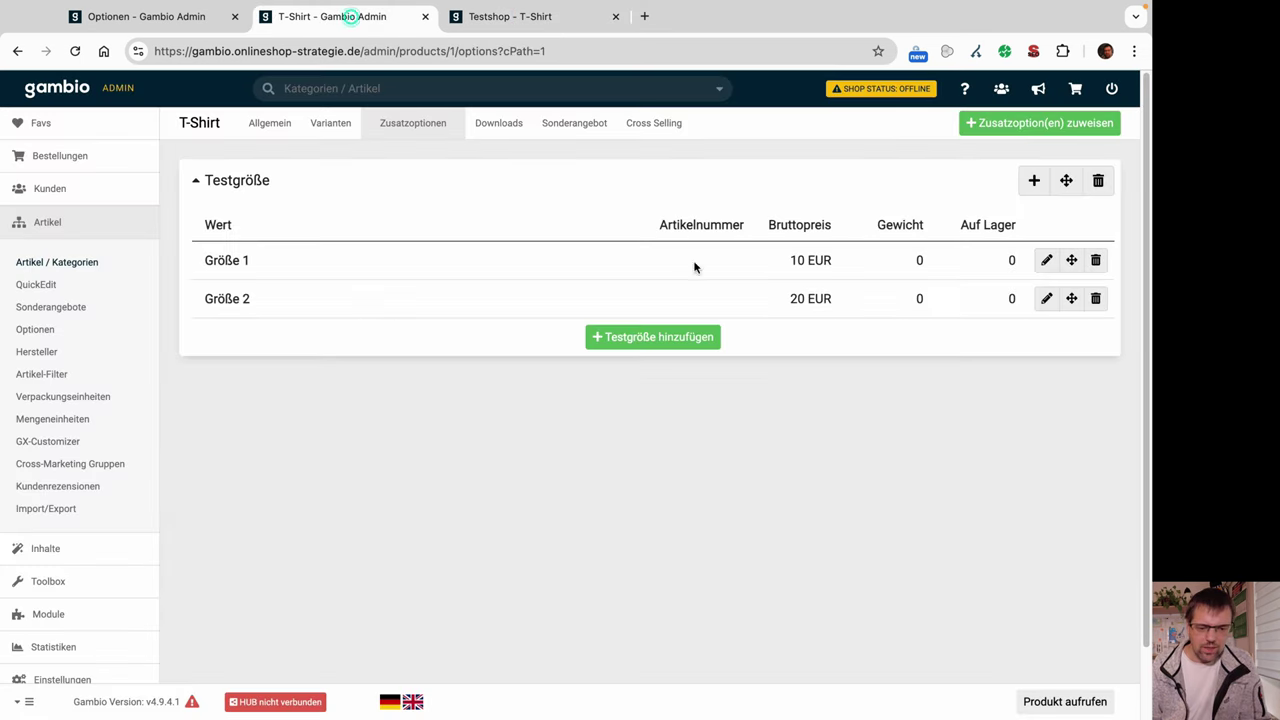
click(1046, 261)
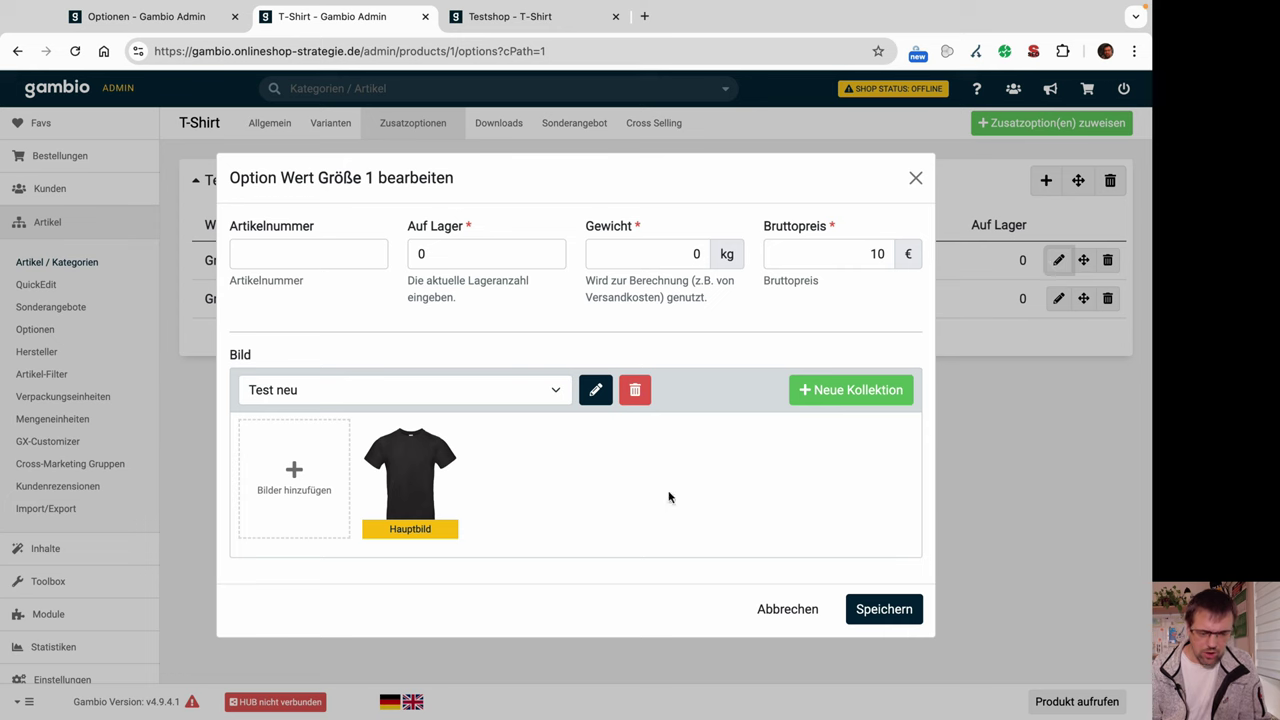
click(294, 469)
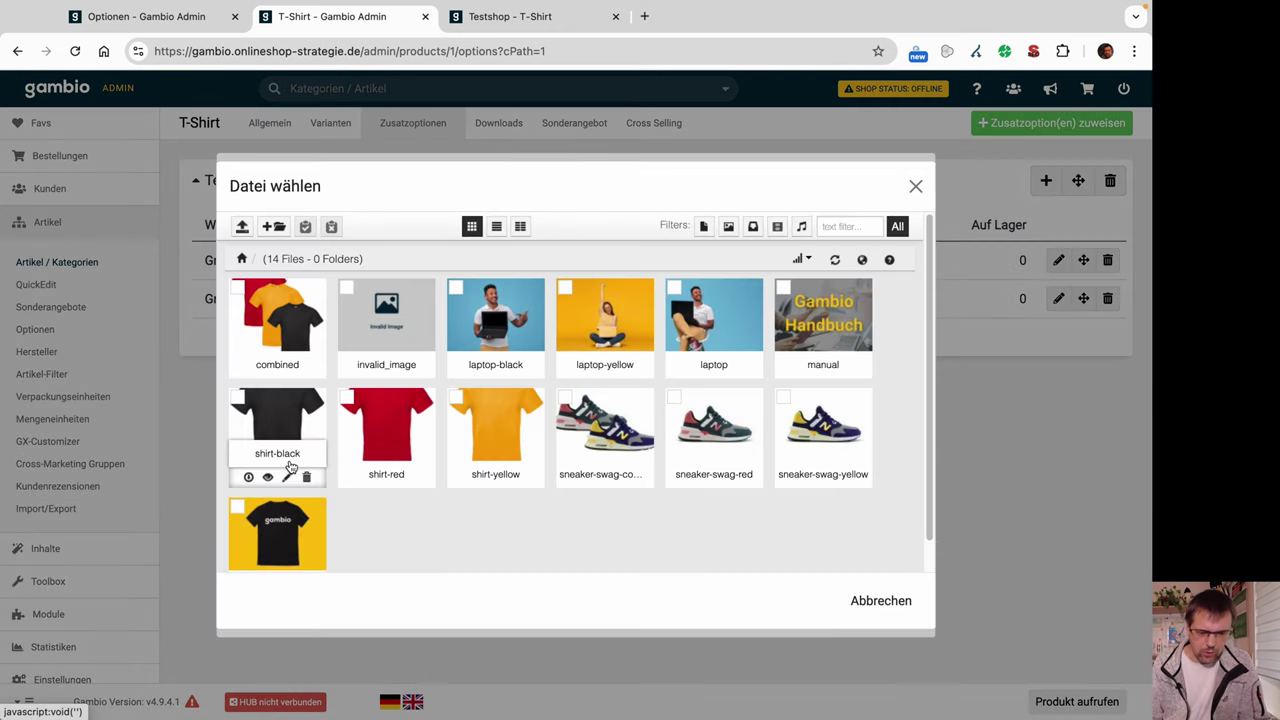
click(393, 427)
click(720, 540)
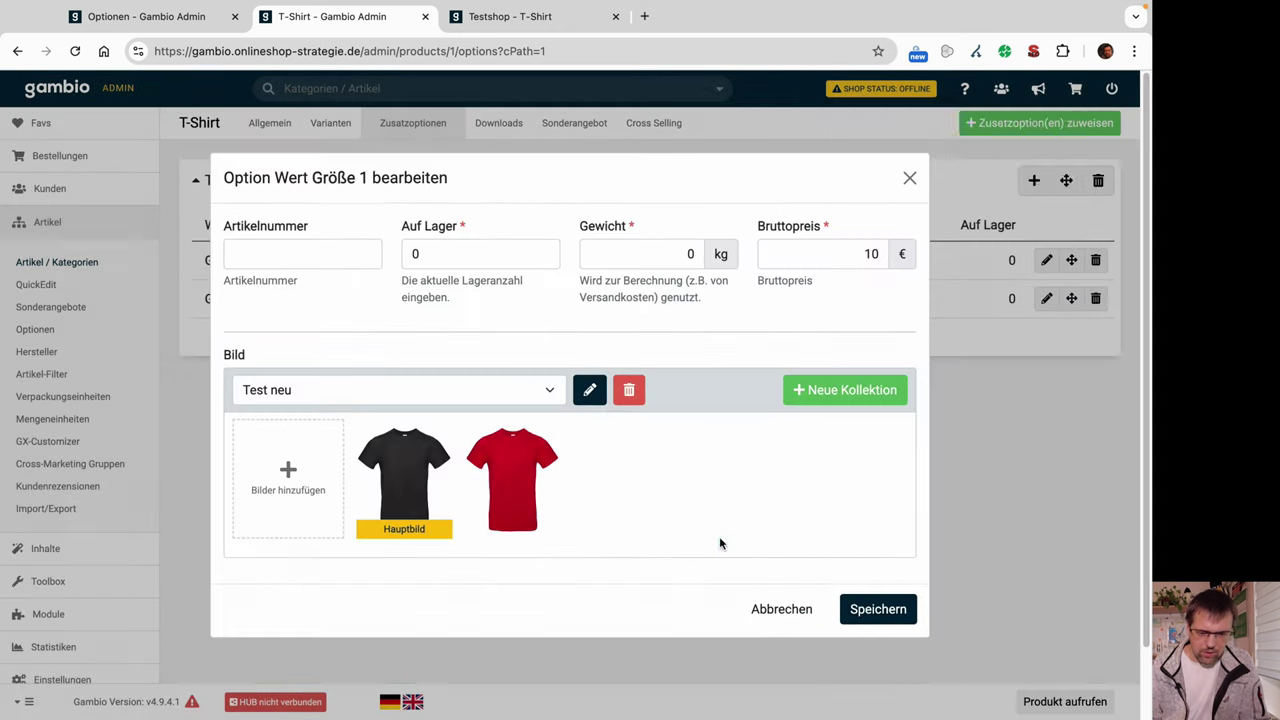
click(282, 502)
click(492, 453)
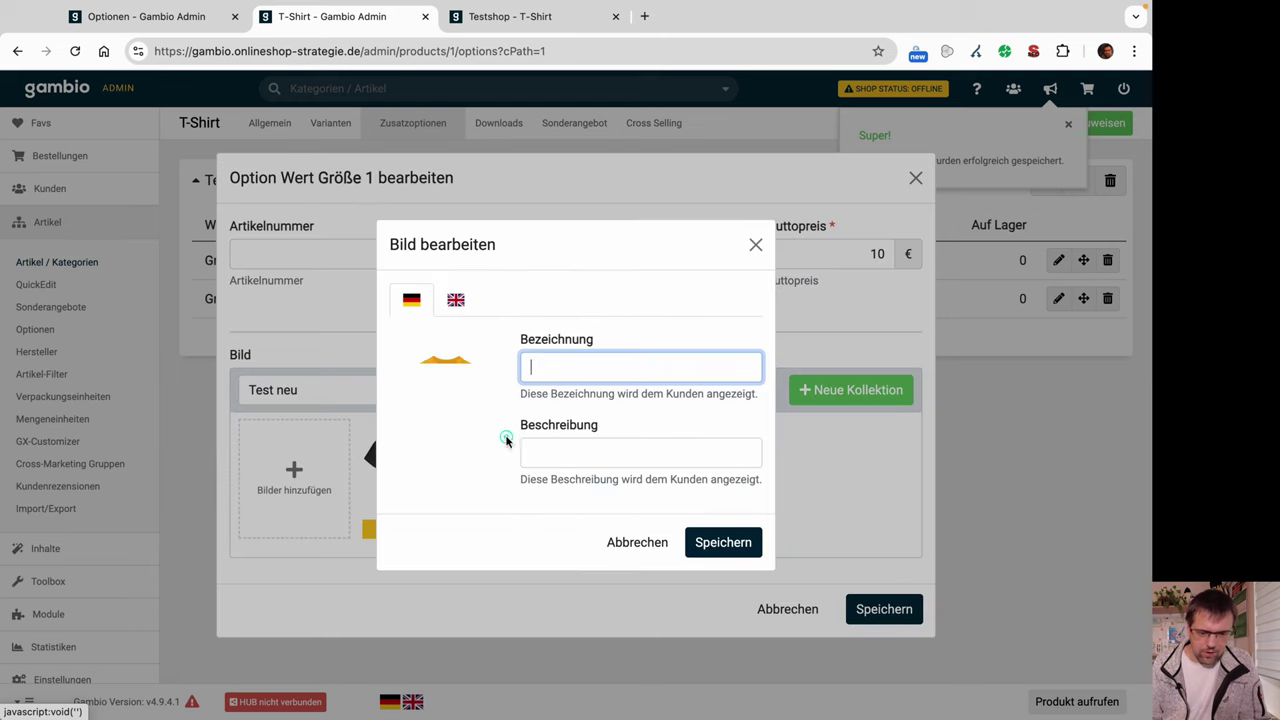
click(723, 541)
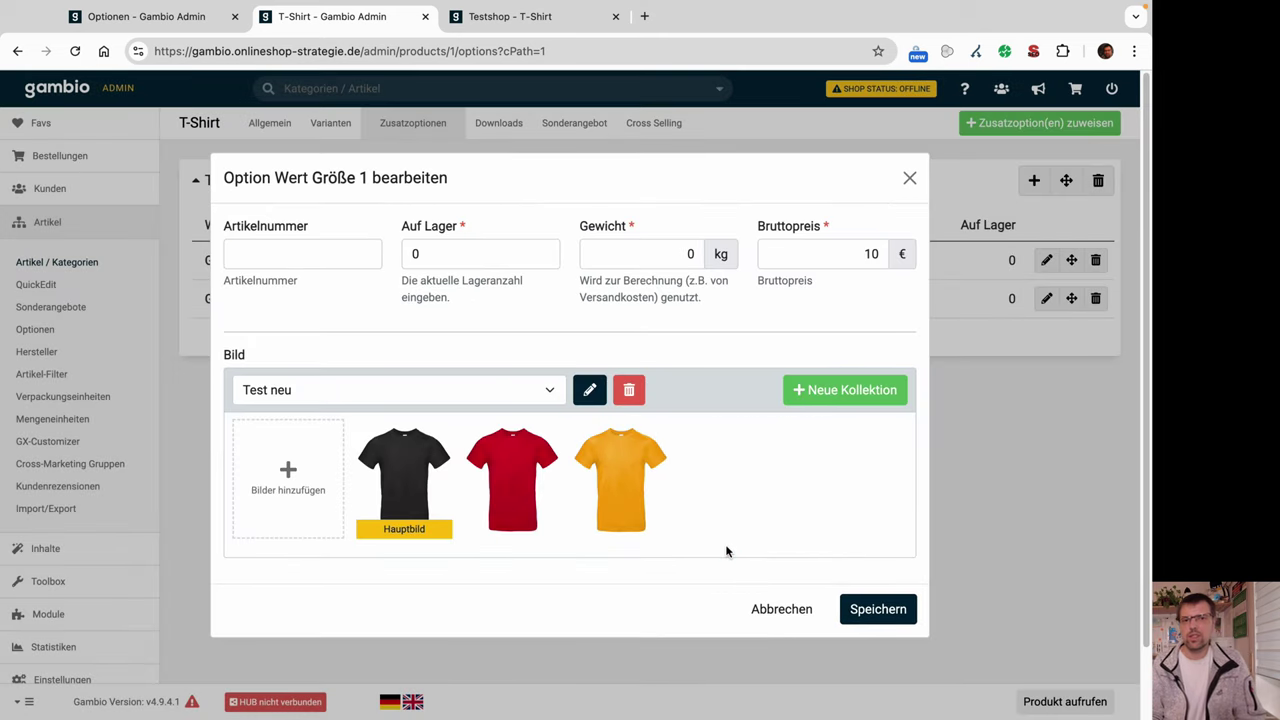
click(888, 612)
- Examine the T-Shirt's storefront thumbnails for Größe 1, then switch to Größe 2 to compare its gallery
click(509, 18)
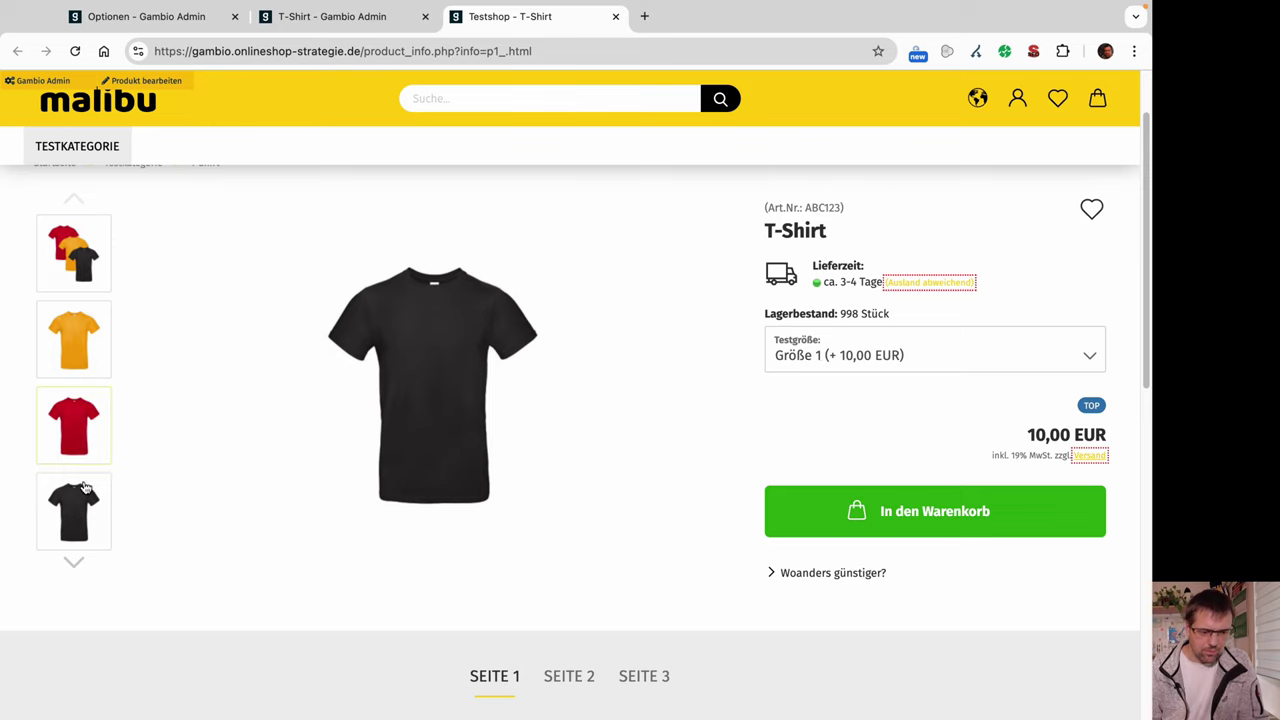
click(75, 567)
click(75, 567)
click(75, 566)
click(75, 565)
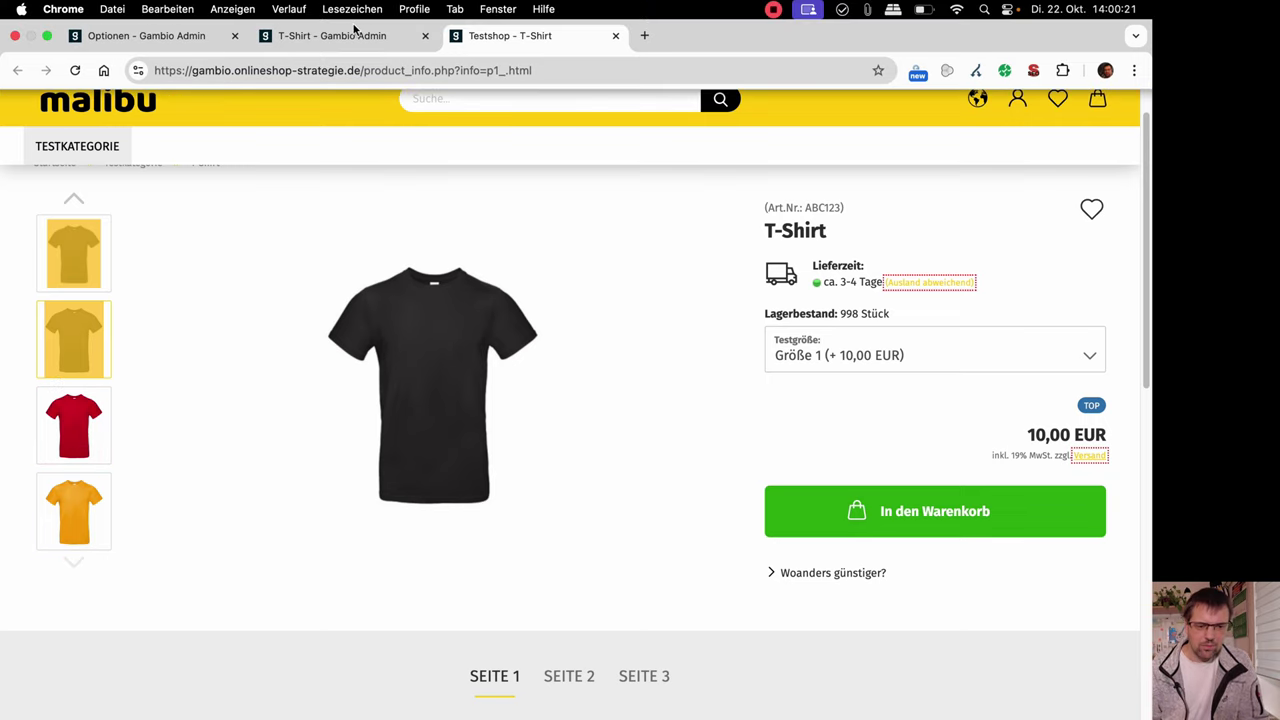
click(861, 363)
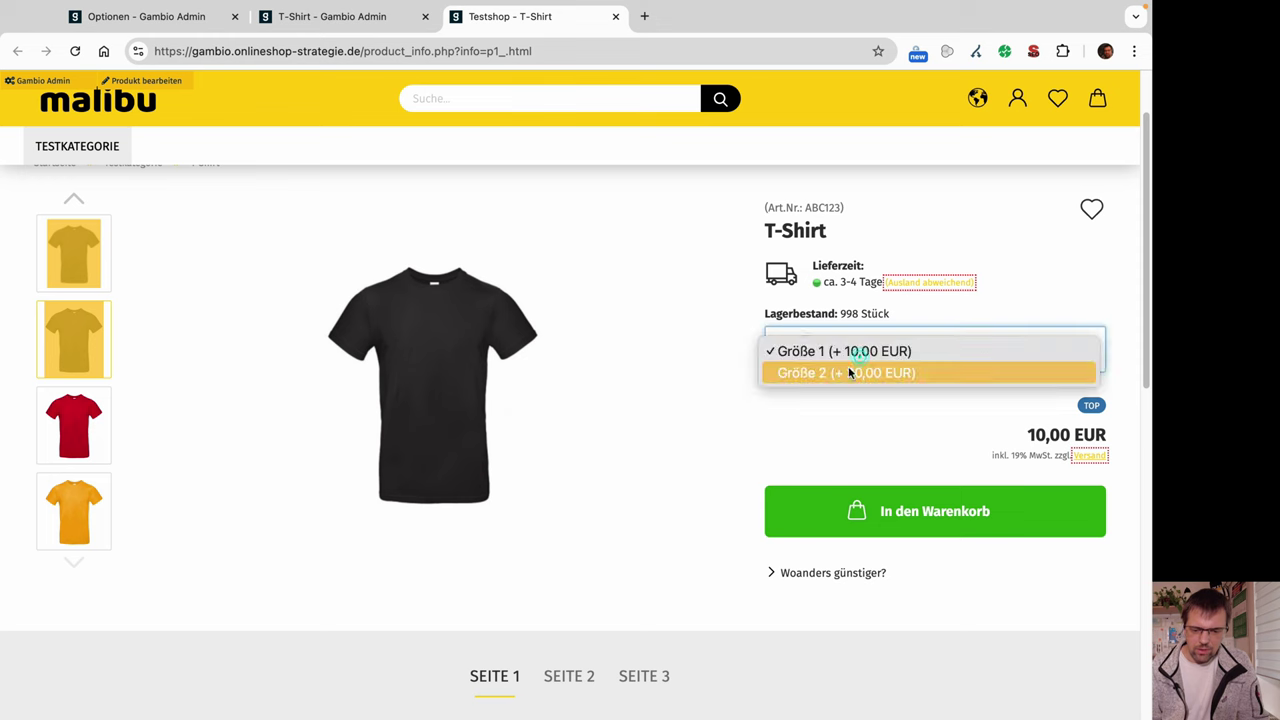
click(829, 371)
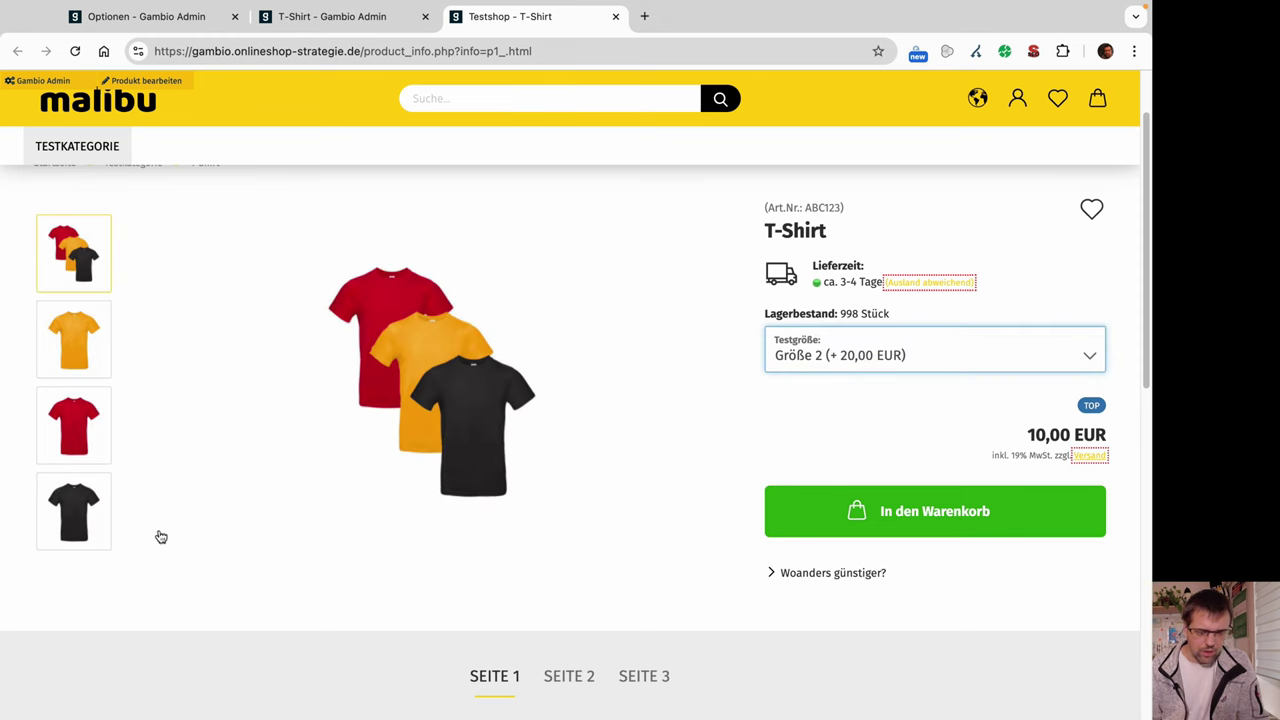
- Disable Als Artikelbild nutzen for the T-Shirt's combined, shirt-yellow, shirt-red and shirt-black images and save the article
click(372, 17)
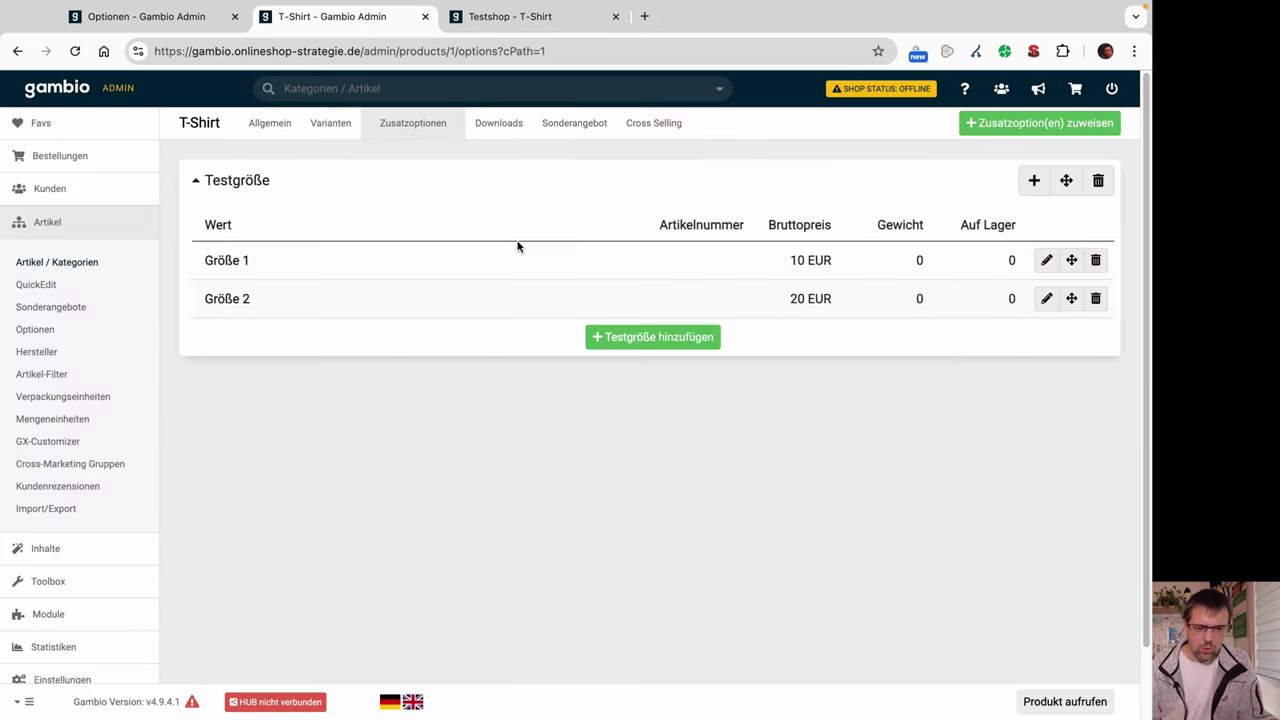
click(270, 123)
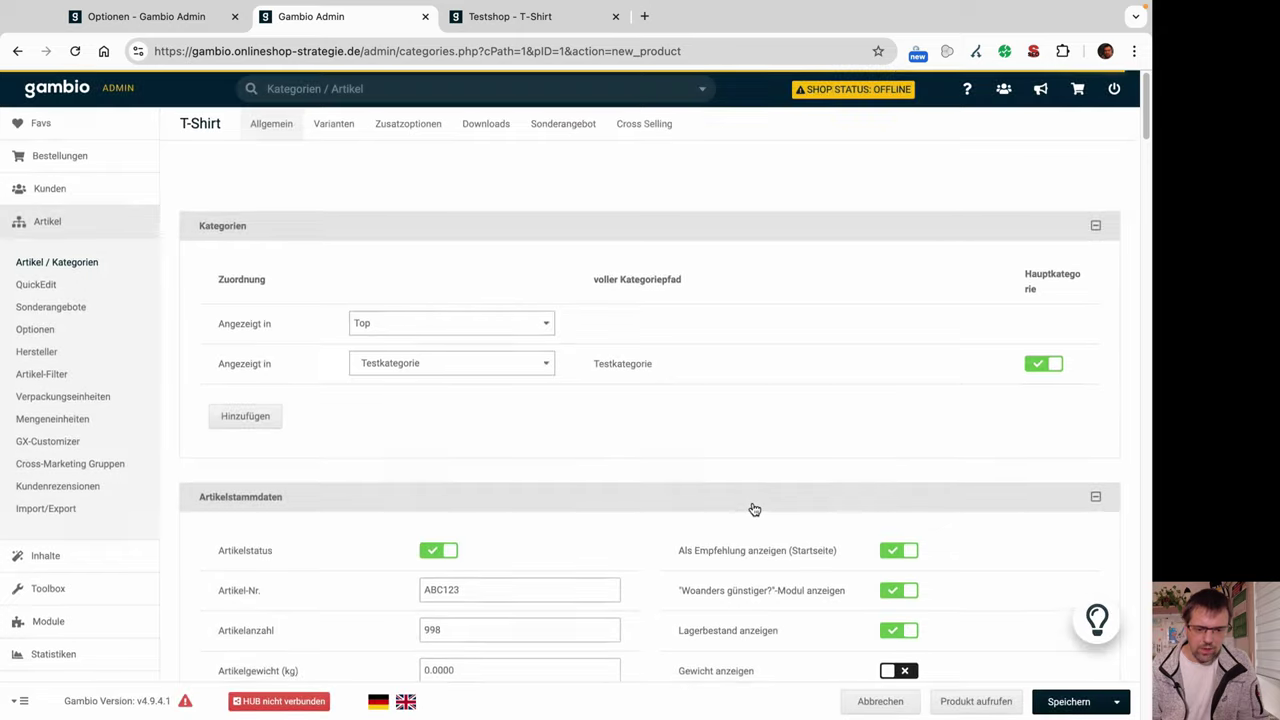
scroll(754, 509, down, 20)
scroll(753, 508, up, 5)
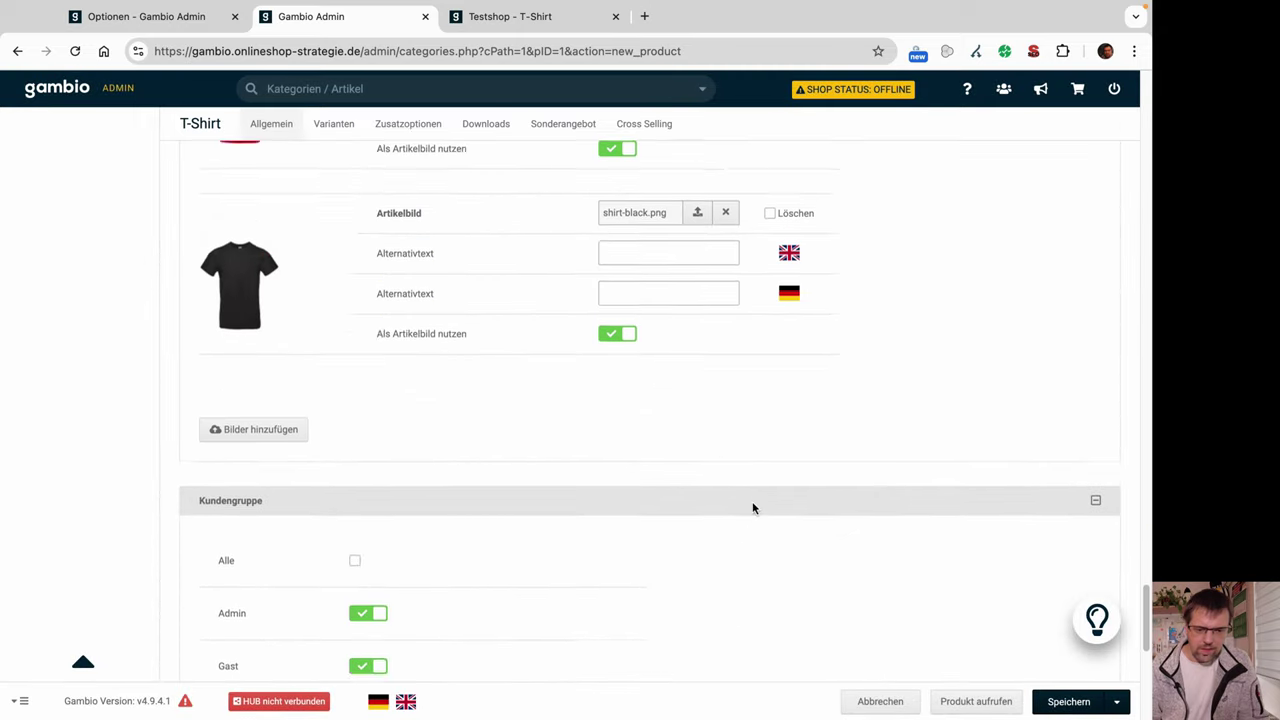
scroll(753, 508, up, 3)
click(618, 481)
click(621, 292)
scroll(624, 293, up, 5)
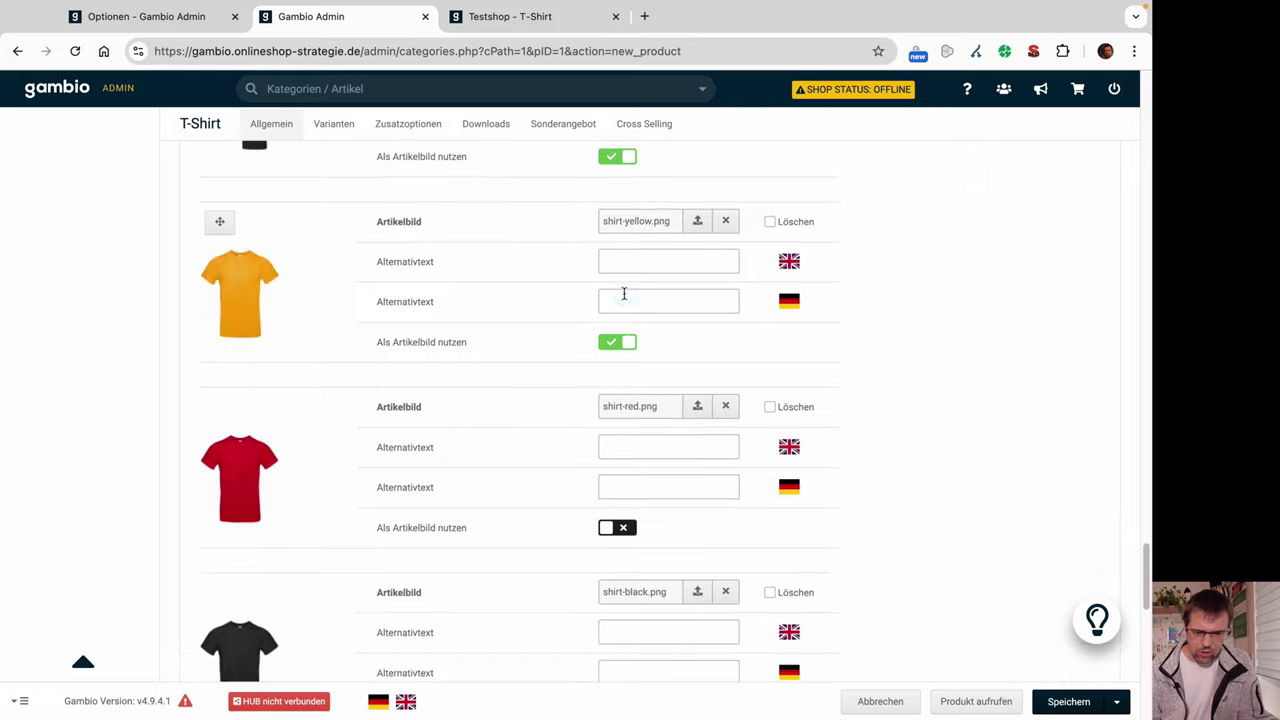
click(633, 342)
scroll(628, 345, up, 4)
click(626, 337)
scroll(630, 340, up, 3)
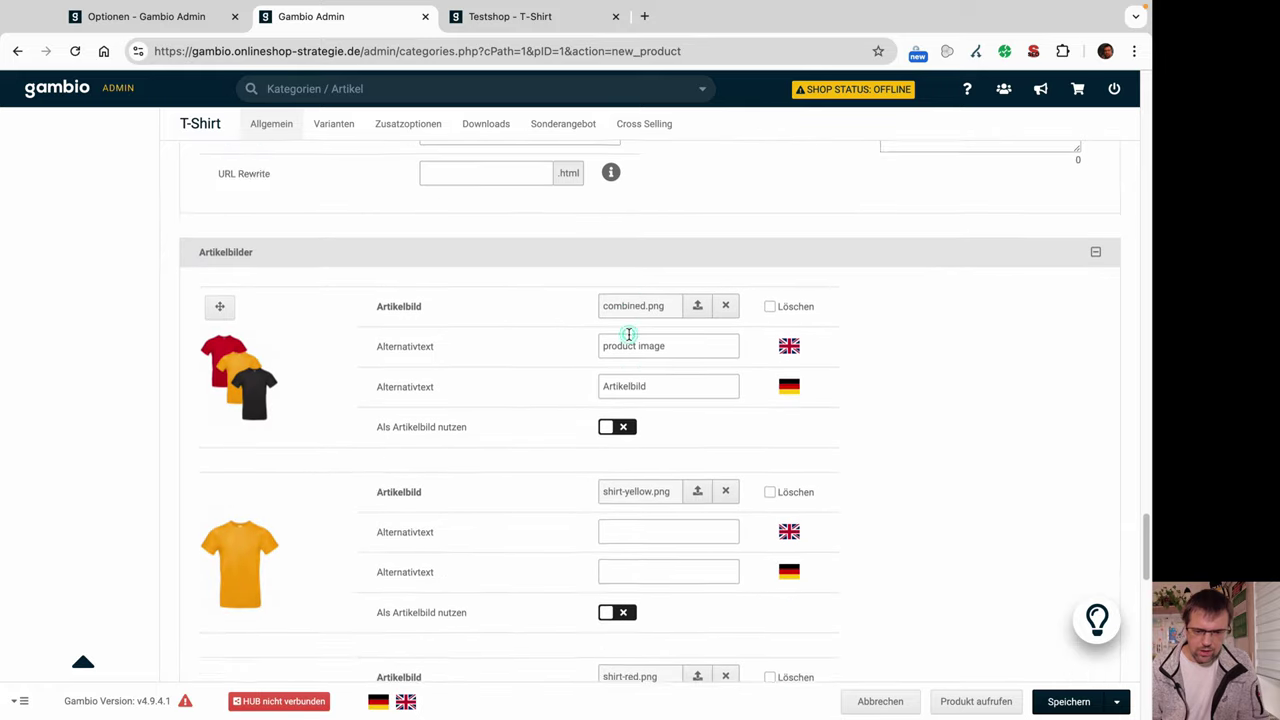
click(1118, 704)
click(1049, 680)
- Check which T-Shirt images the storefront shows for Größe 1 and Größe 2 with the general article images disabled
click(521, 16)
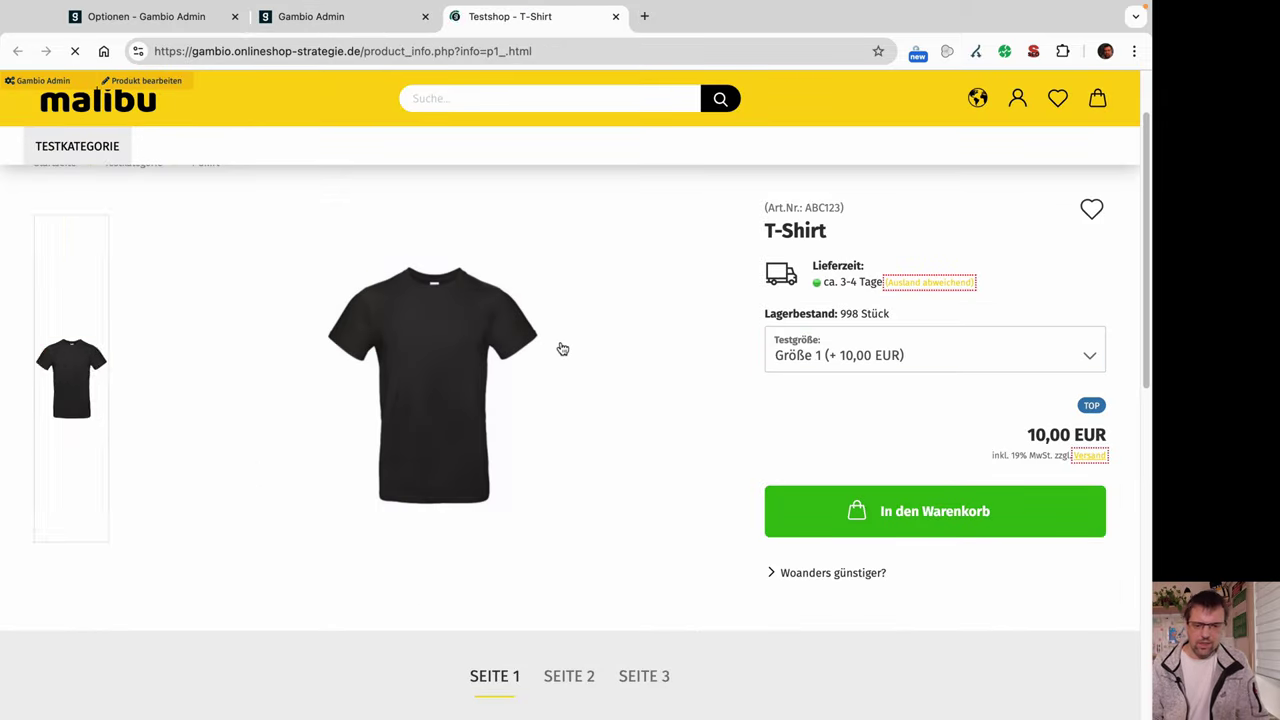
mouse_move(546, 491)
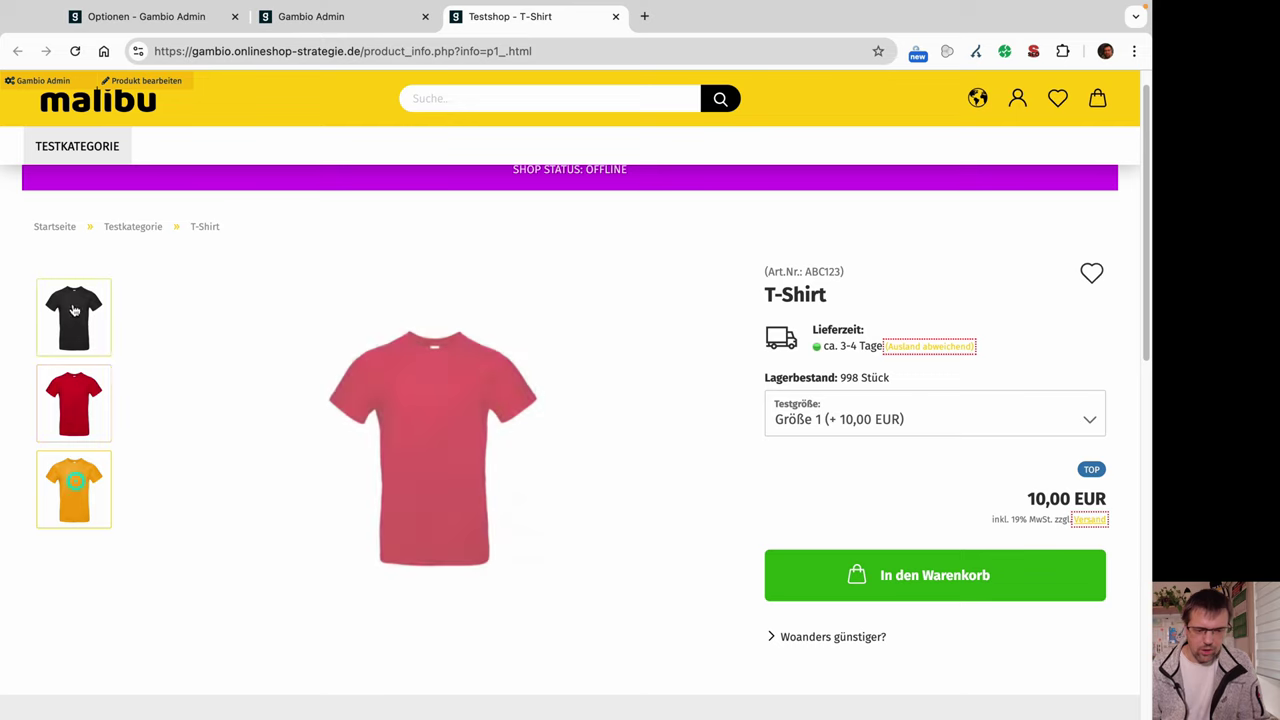
click(849, 430)
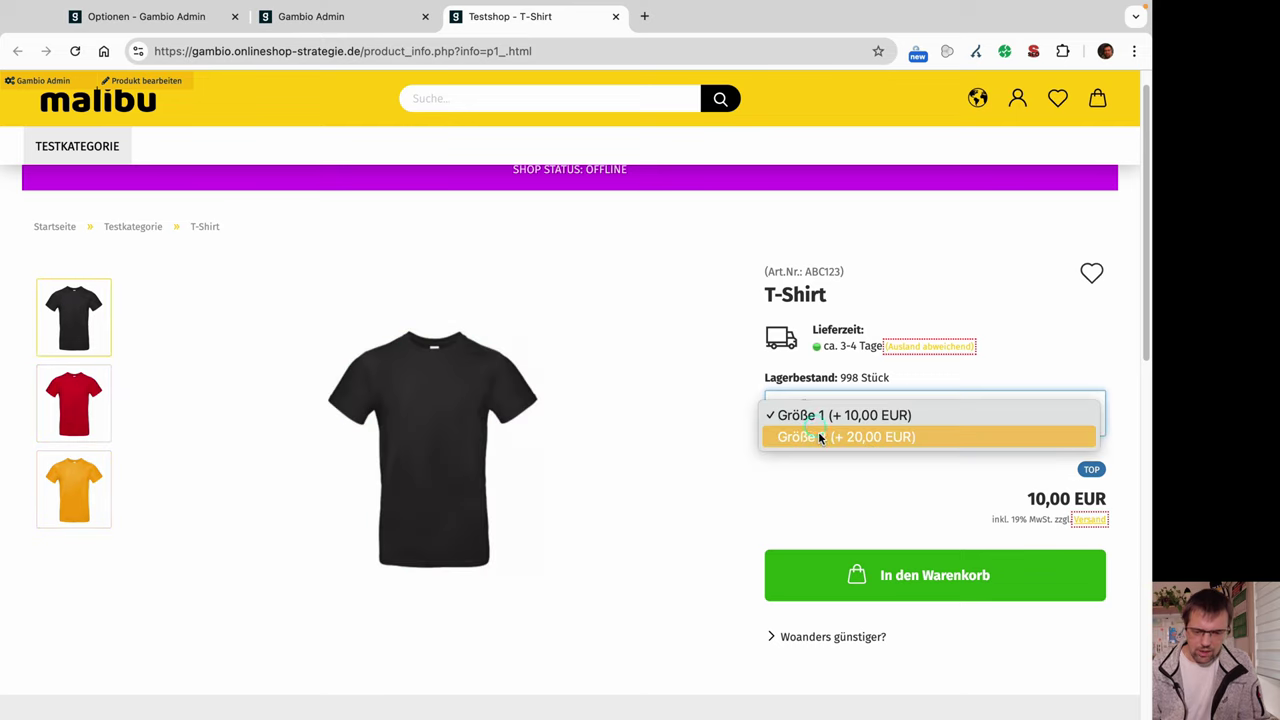
click(814, 435)
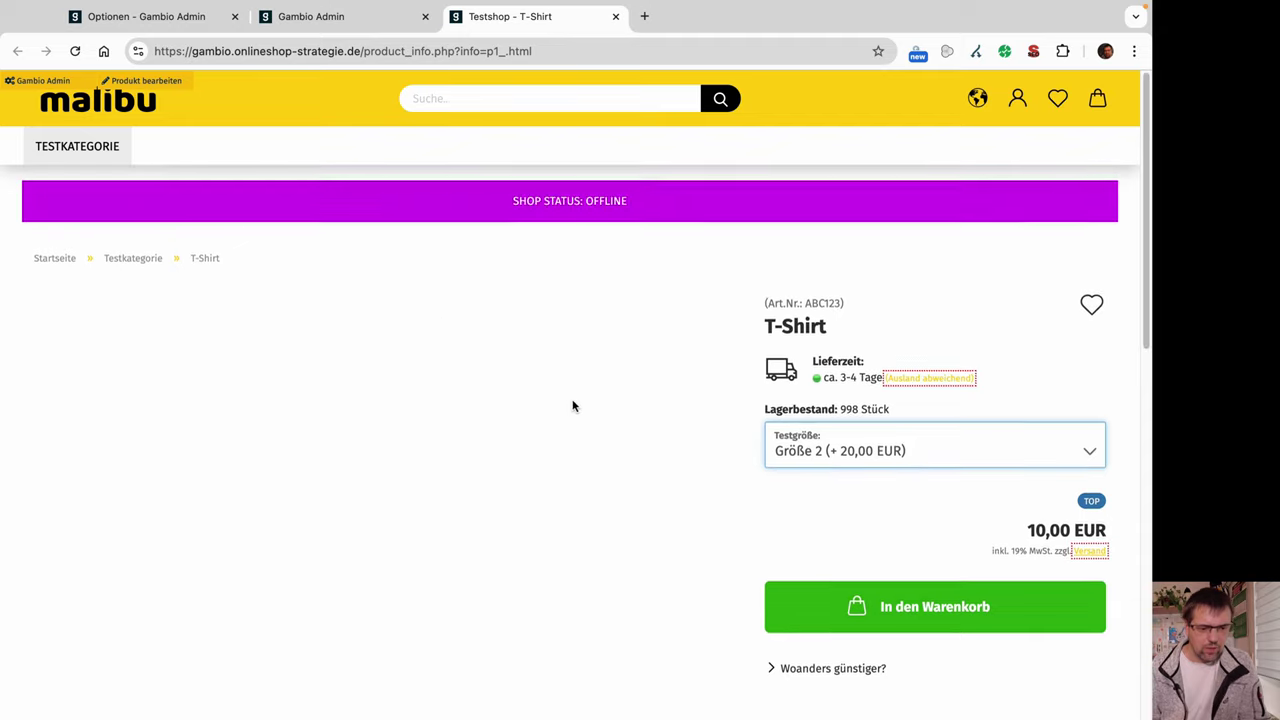
- Open the shop's home page and view the T-Shirt's preview image under Unsere Empfehlungen
click(115, 103)
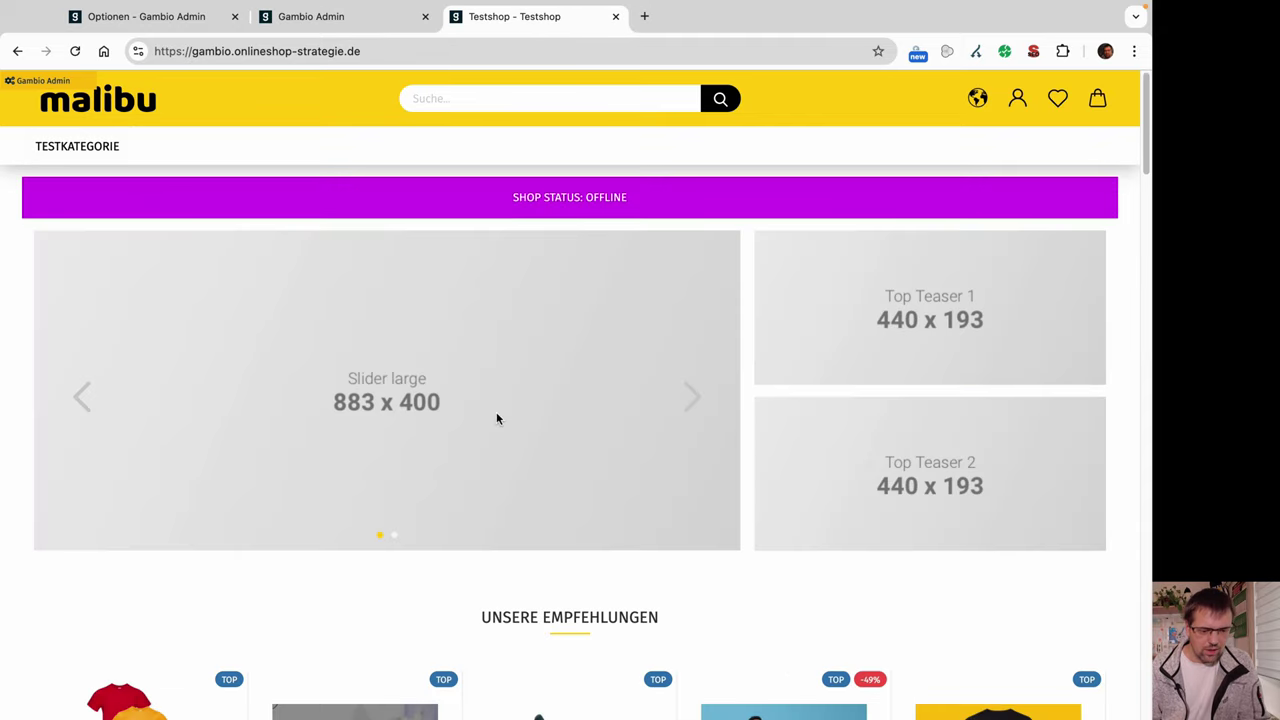
scroll(494, 417, down, 3)
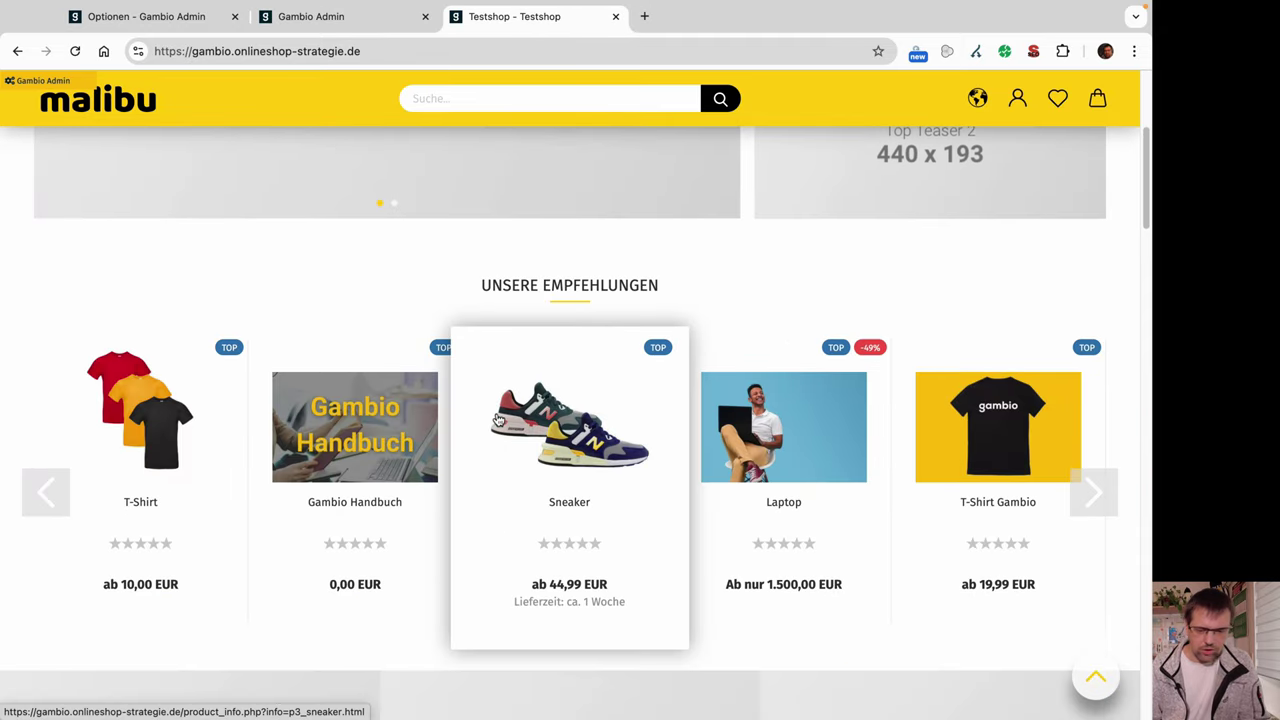